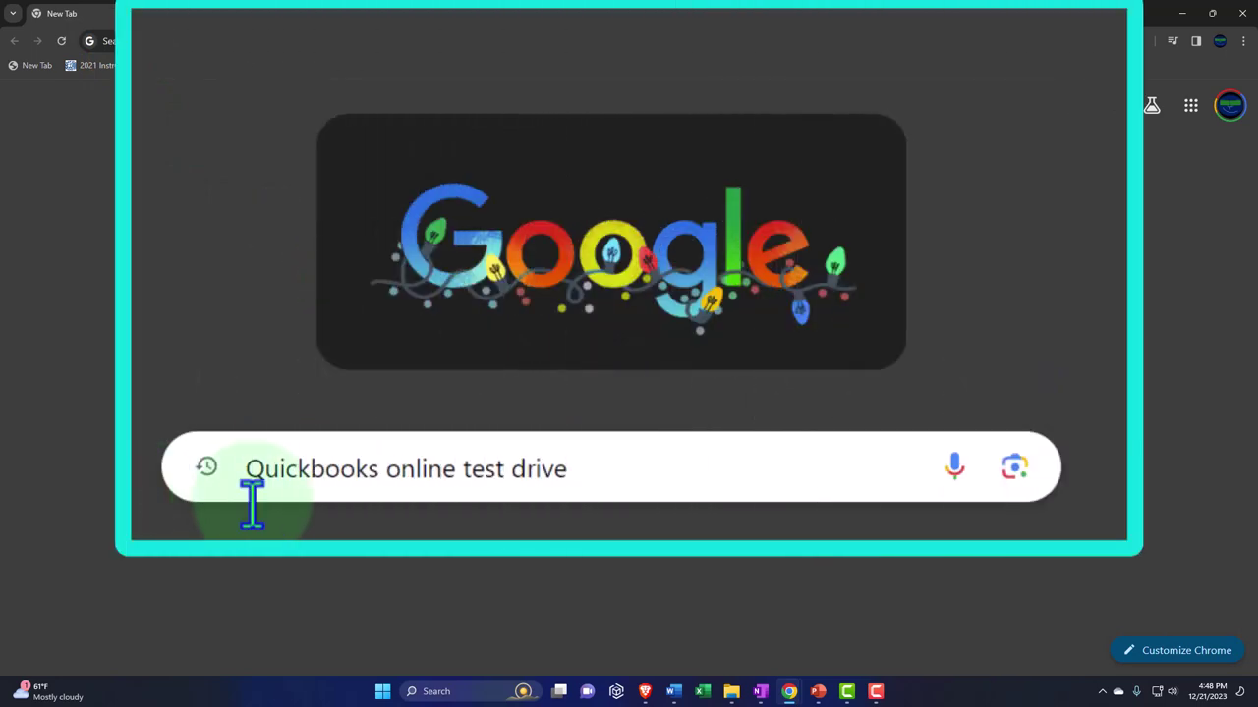
- Switch from the Google new tab page to the open Intuit website tab
{"action": "left_click", "coordinate": [252, 503]}
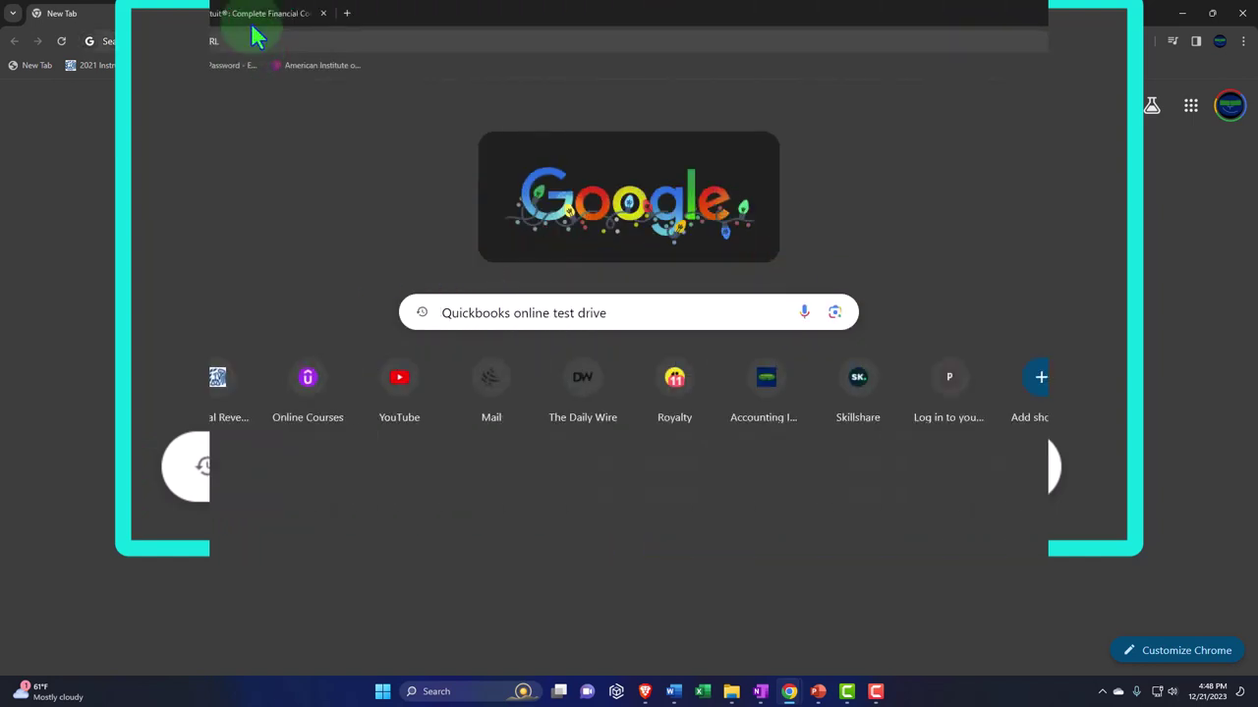
{"action": "left_click", "coordinate": [252, 29]}
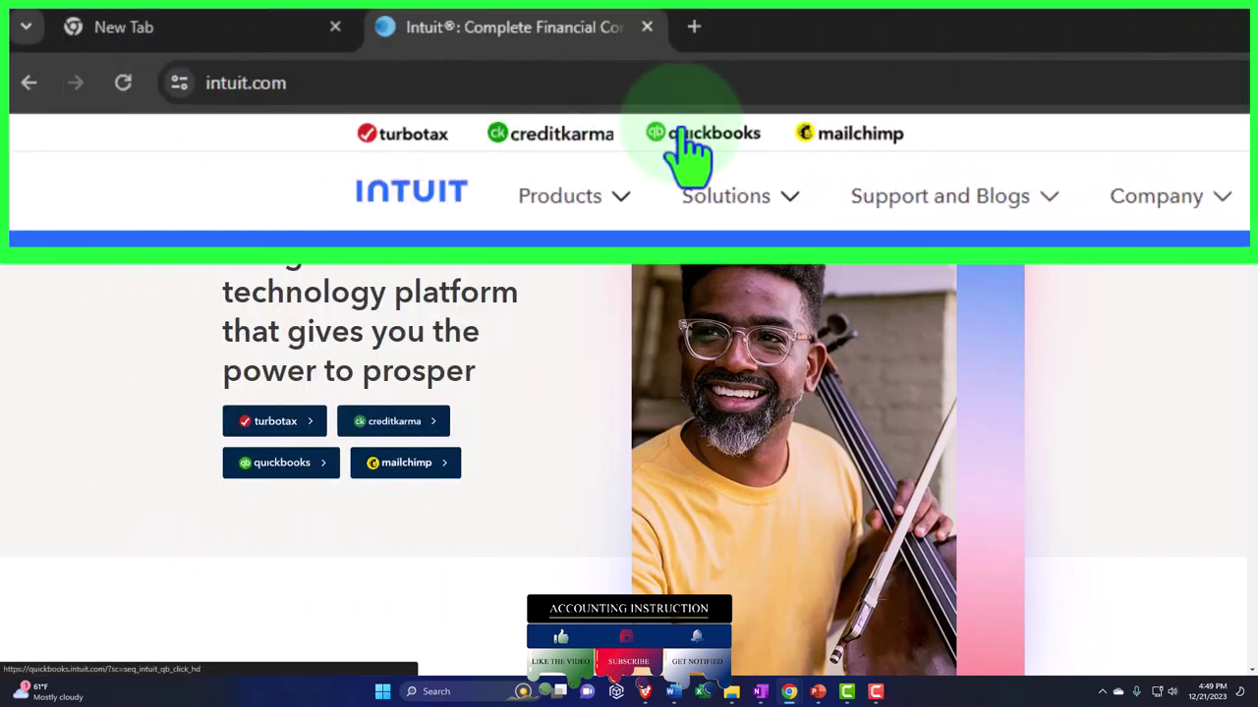
- Follow the QuickBooks link in the intuit.com brand bar
{"action": "left_click", "coordinate": [346, 65]}
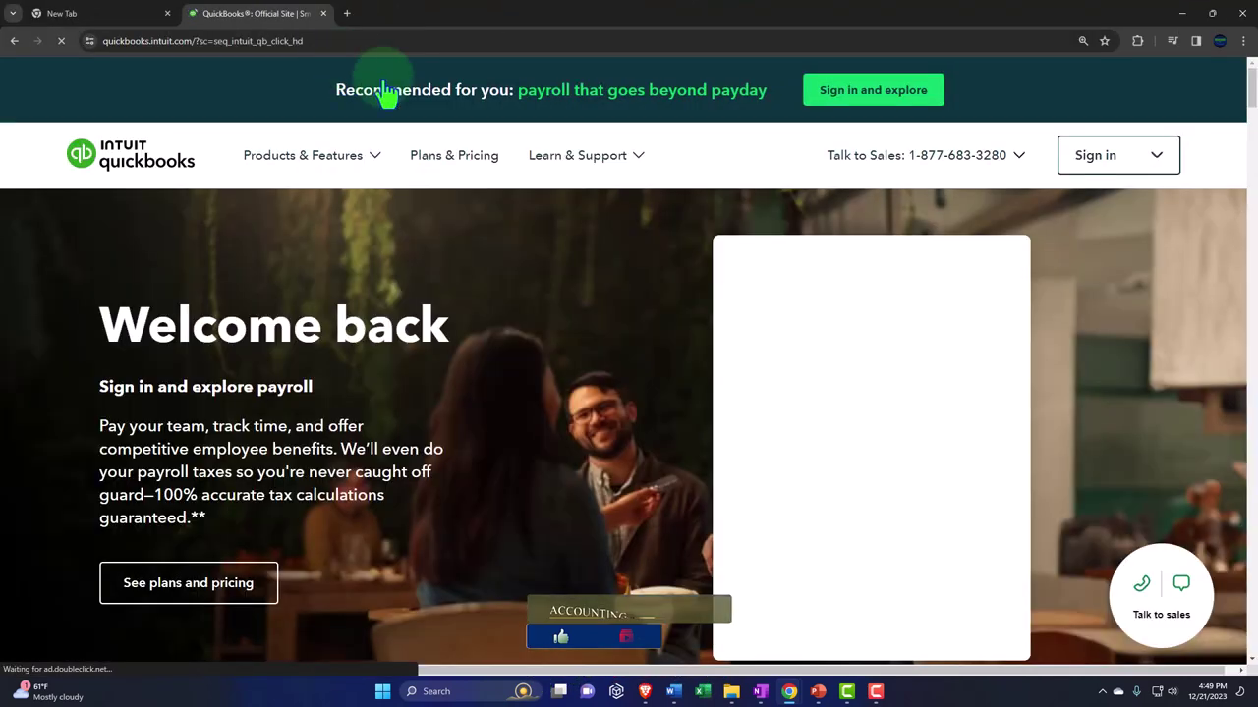
- Open the QuickBooks Online product page from the footer's Products list
{"action": "left_click_drag", "start_coordinate": [1251, 87], "coordinate": [1108, 640]}
{"action": "scroll", "coordinate": [367, 520], "scroll_direction": "up", "scroll_amount": 5}
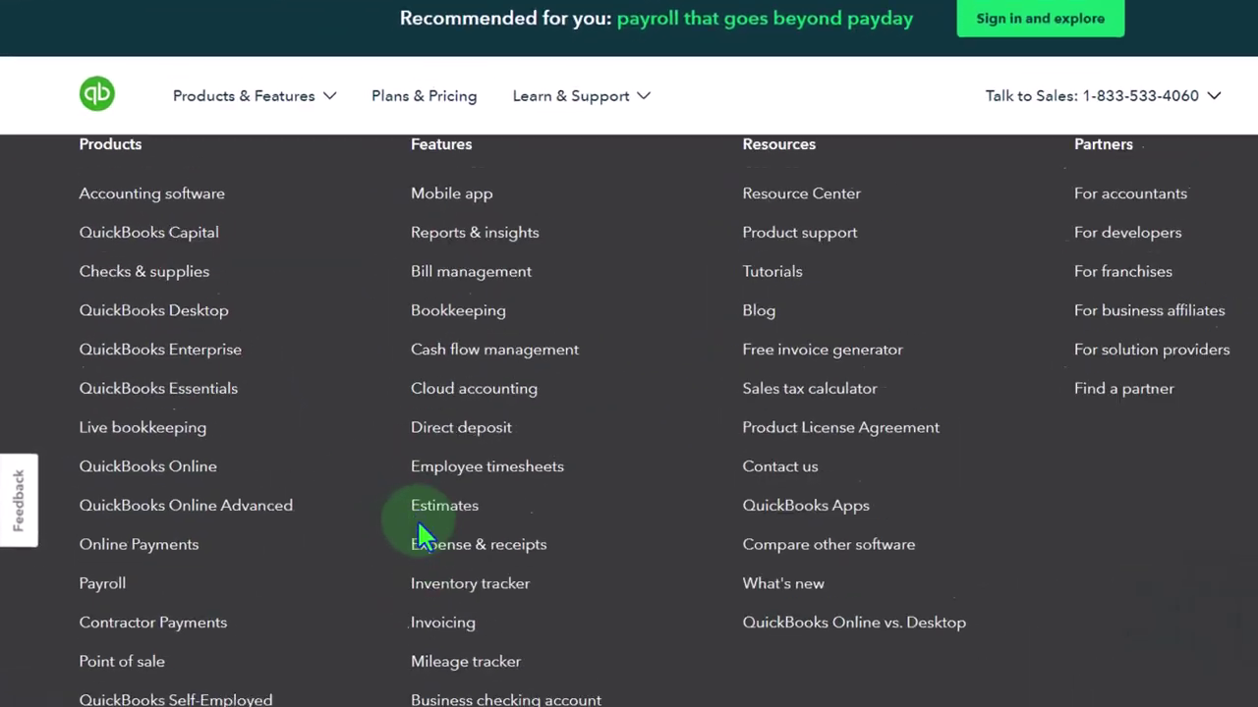
{"action": "scroll", "coordinate": [393, 491], "scroll_direction": "up", "scroll_amount": 1}
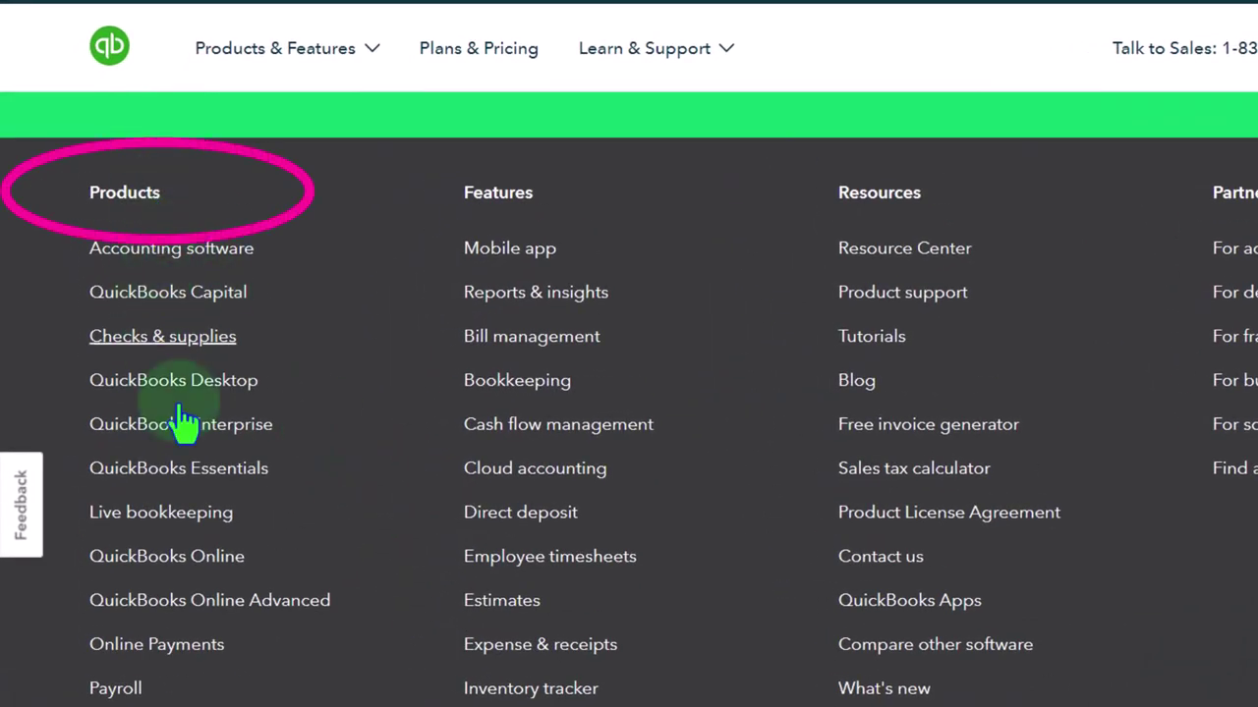
{"action": "left_click", "coordinate": [211, 562]}
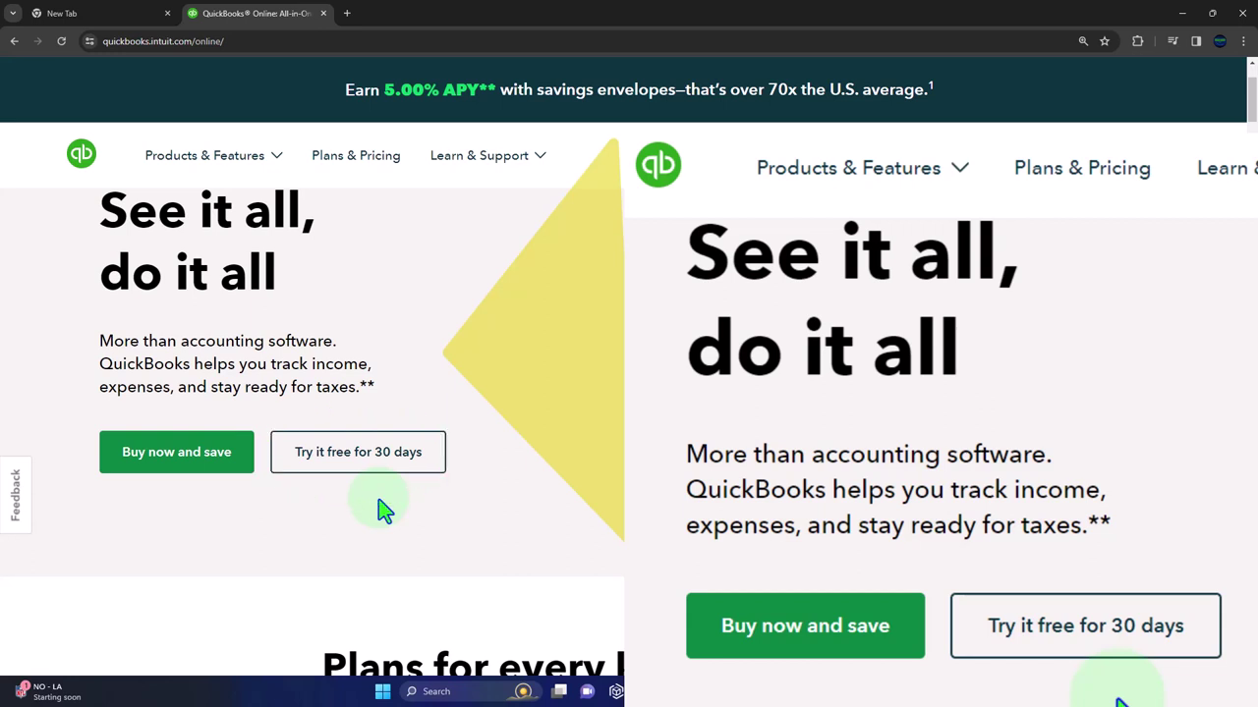
- Scroll down the Online product page to the See QuickBooks in action section
{"action": "scroll", "coordinate": [383, 509], "scroll_direction": "down", "scroll_amount": 3}
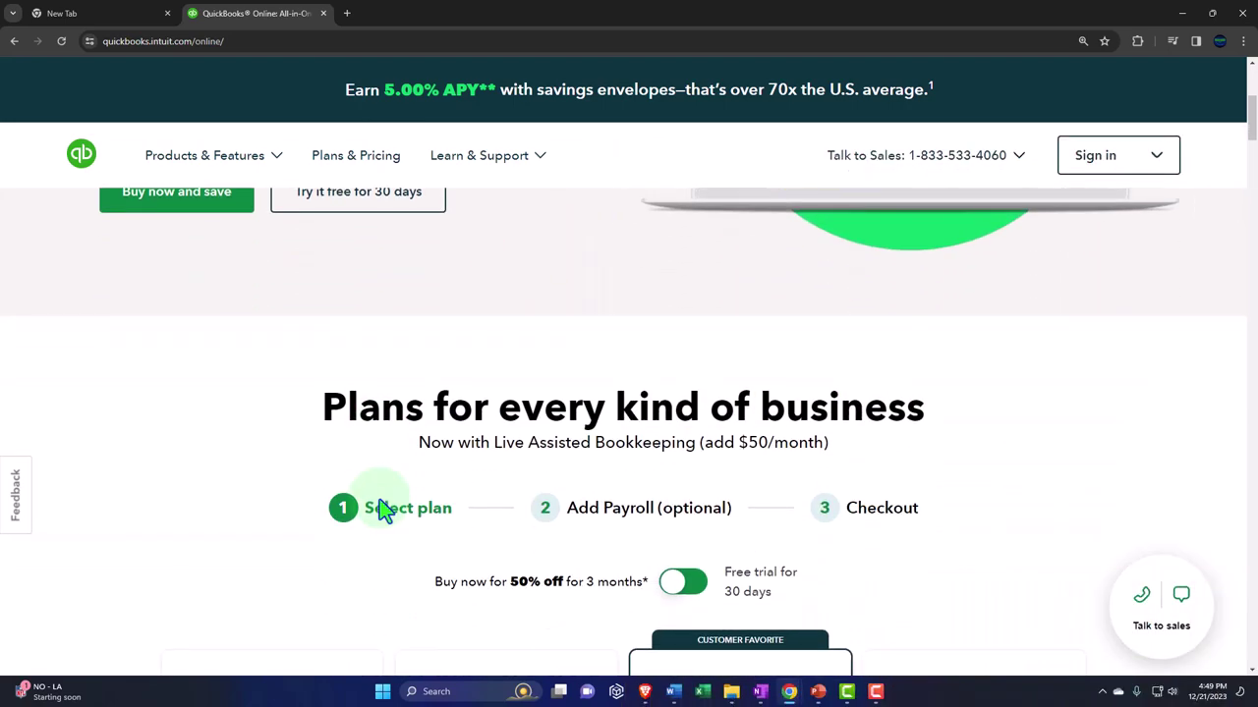
{"action": "scroll", "coordinate": [383, 508], "scroll_direction": "down", "scroll_amount": 10}
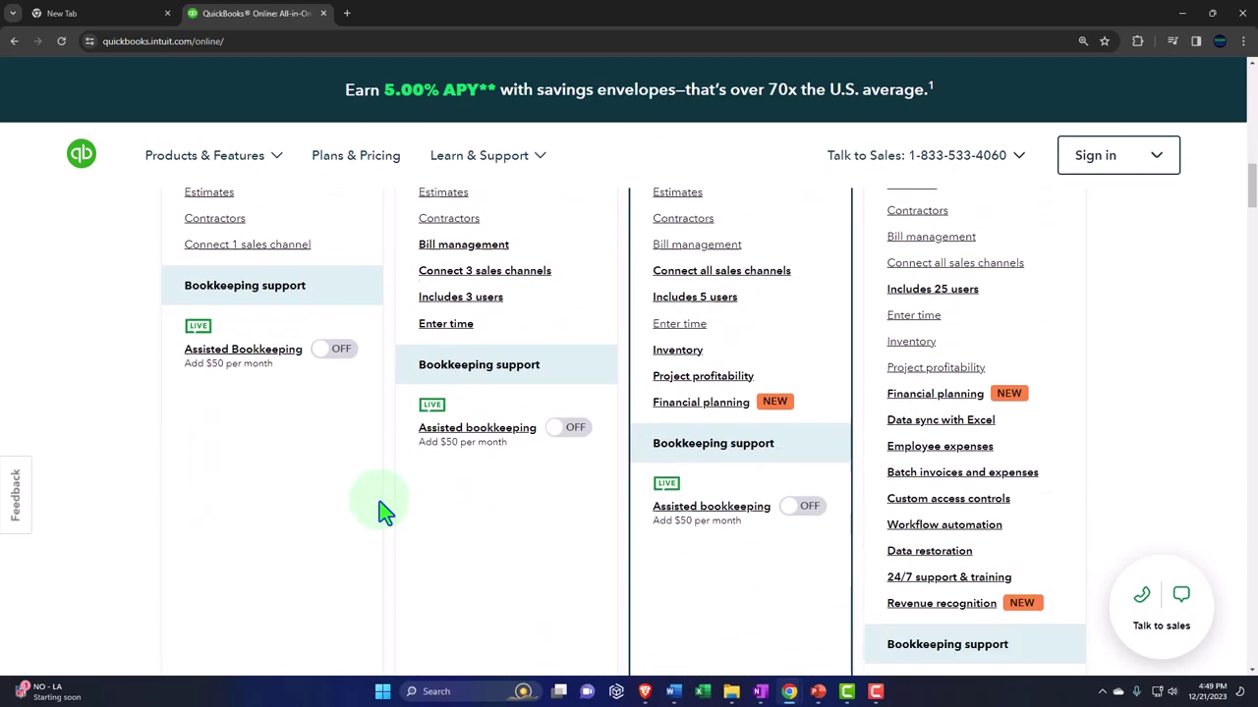
{"action": "scroll", "coordinate": [383, 509], "scroll_direction": "down", "scroll_amount": 12}
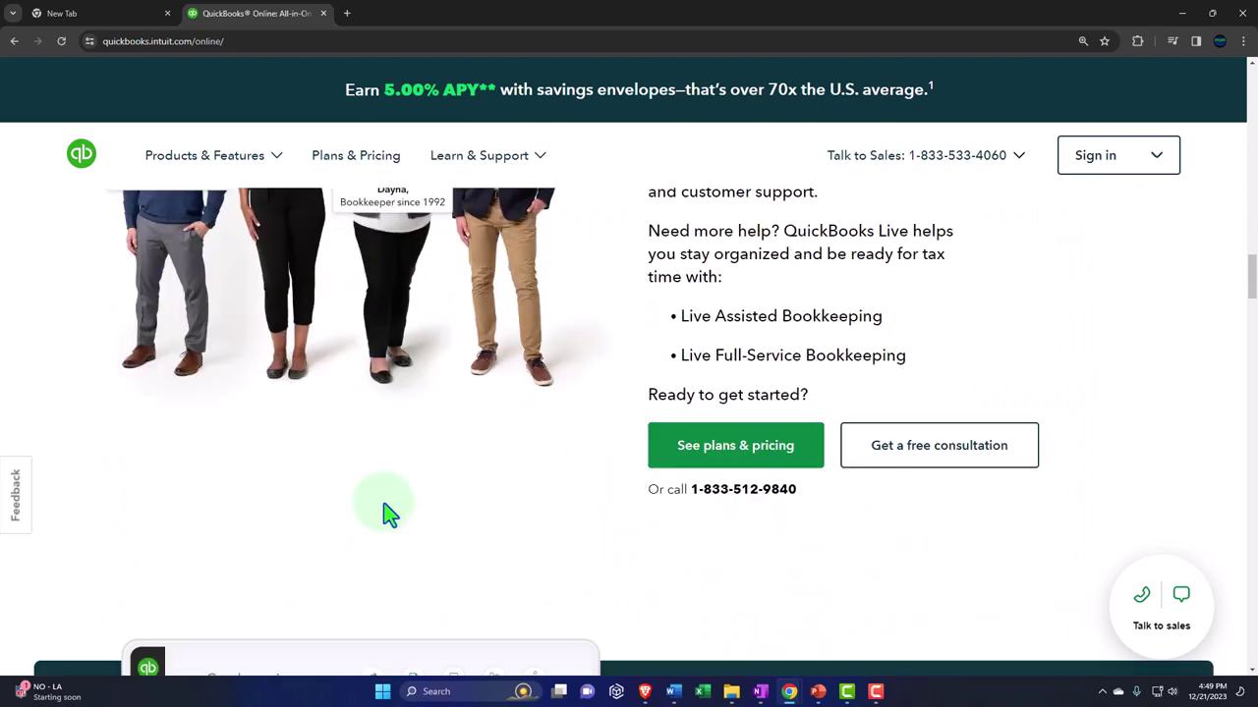
{"action": "scroll", "coordinate": [390, 513], "scroll_direction": "down", "scroll_amount": 15}
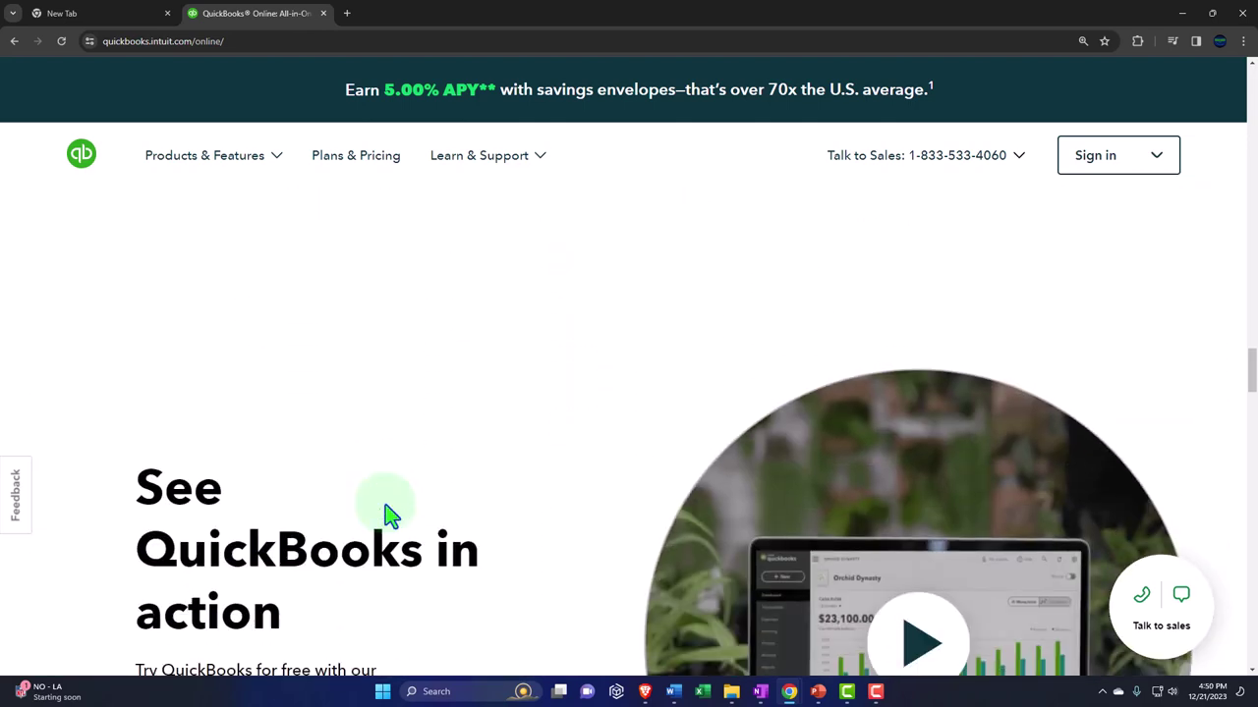
{"action": "scroll", "coordinate": [390, 513], "scroll_direction": "down", "scroll_amount": 4}
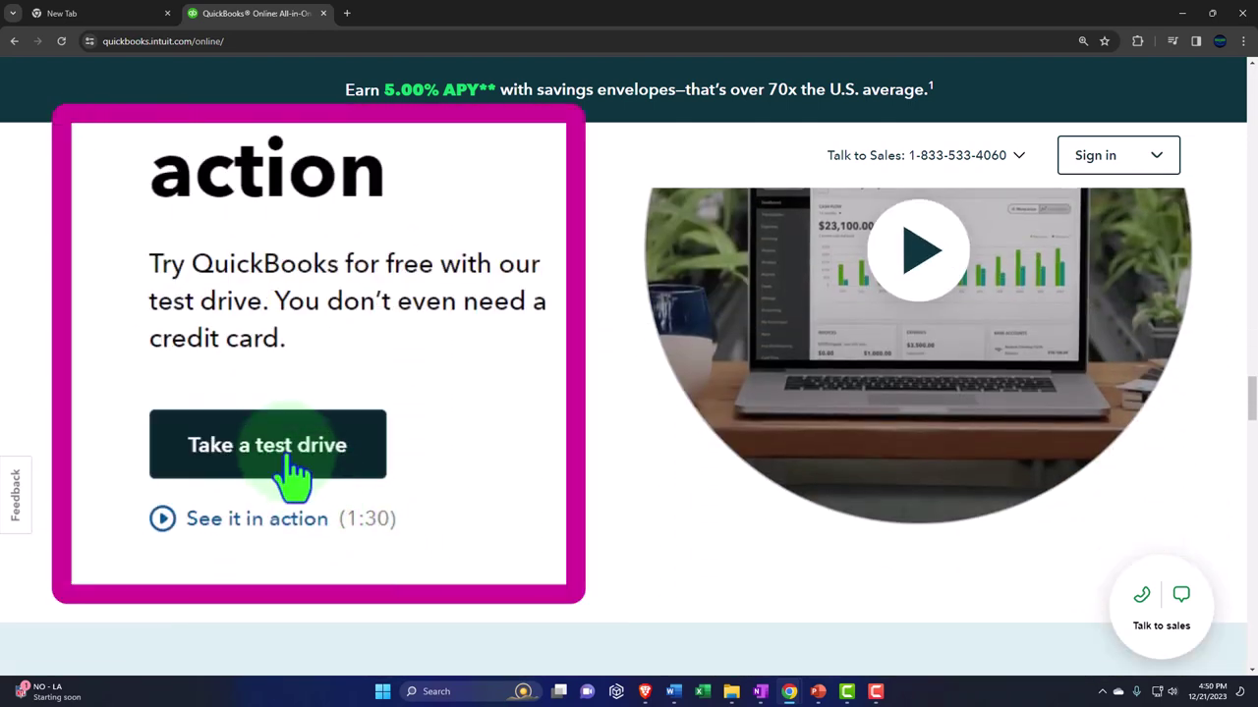
- Start the QuickBooks Online test drive with Take a test drive
{"action": "left_click", "coordinate": [294, 469]}
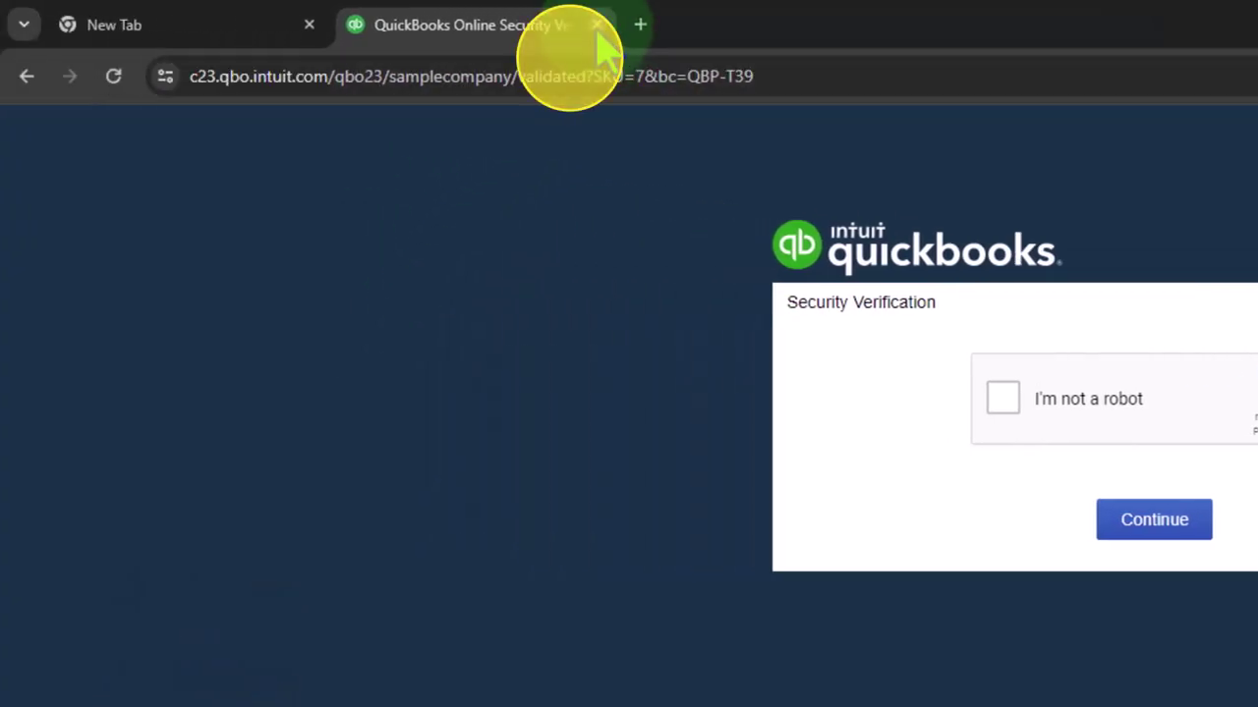
- Close the QuickBooks verification tab and search Google for 'quickbooks online test drive'
{"action": "left_click", "coordinate": [596, 25]}
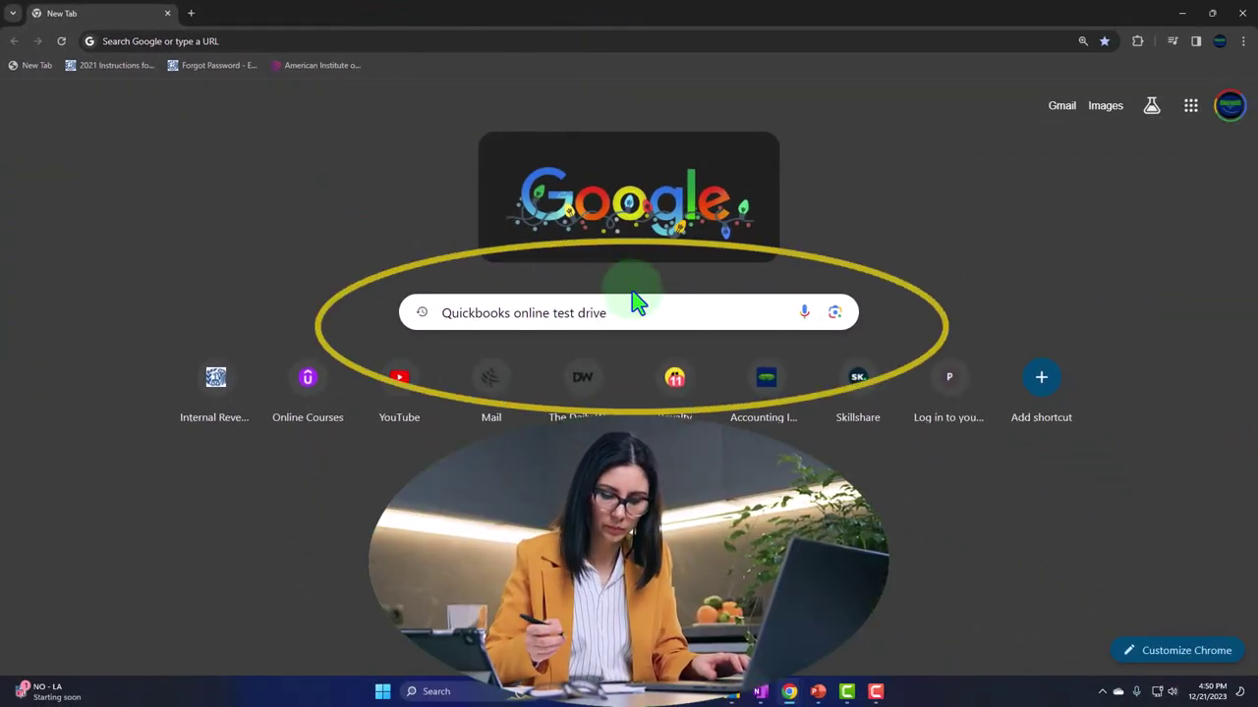
{"action": "key", "text": "Return"}
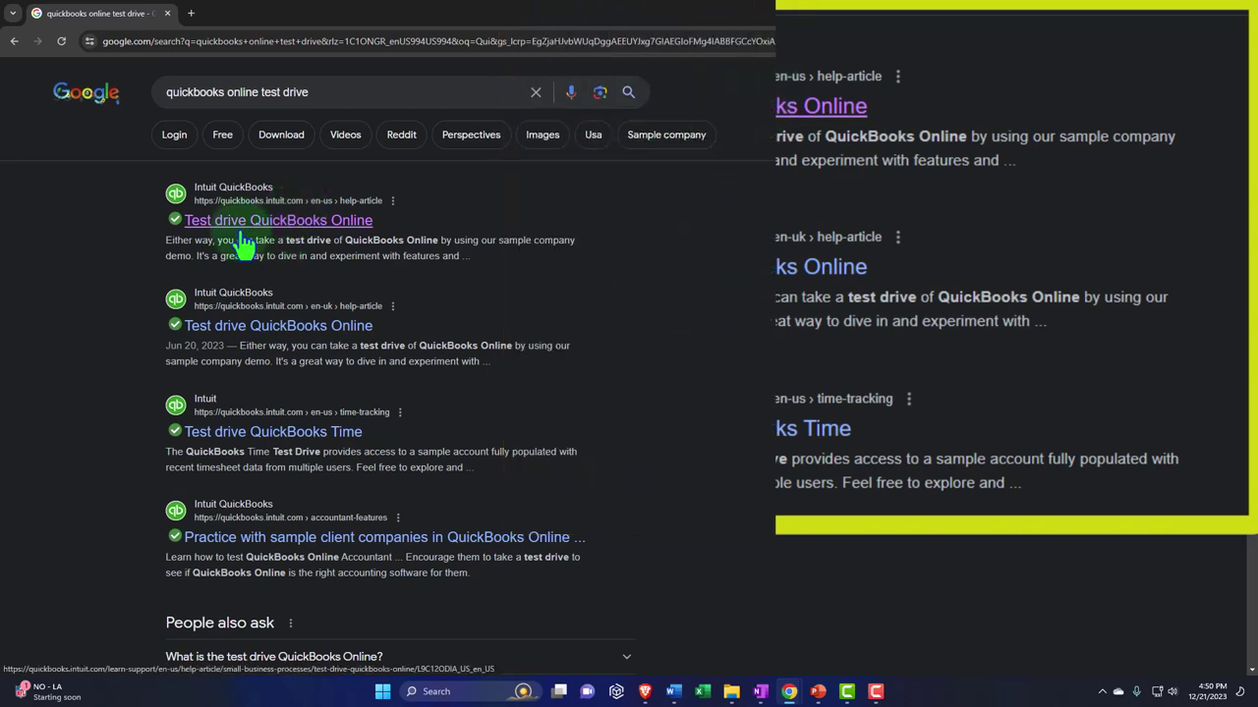
- Open the 'Test drive QuickBooks Online' help article and follow its United States test drive link
{"action": "left_click", "coordinate": [244, 242]}
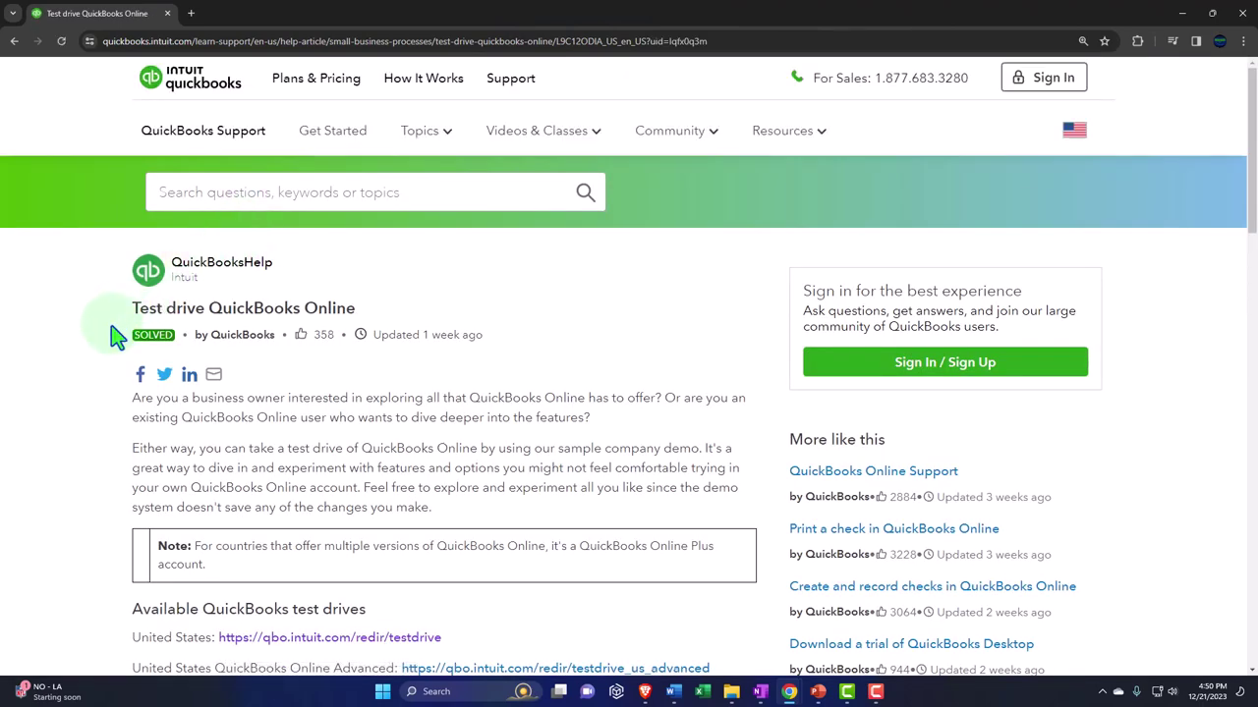
{"action": "scroll", "coordinate": [115, 335], "scroll_direction": "down", "scroll_amount": 3}
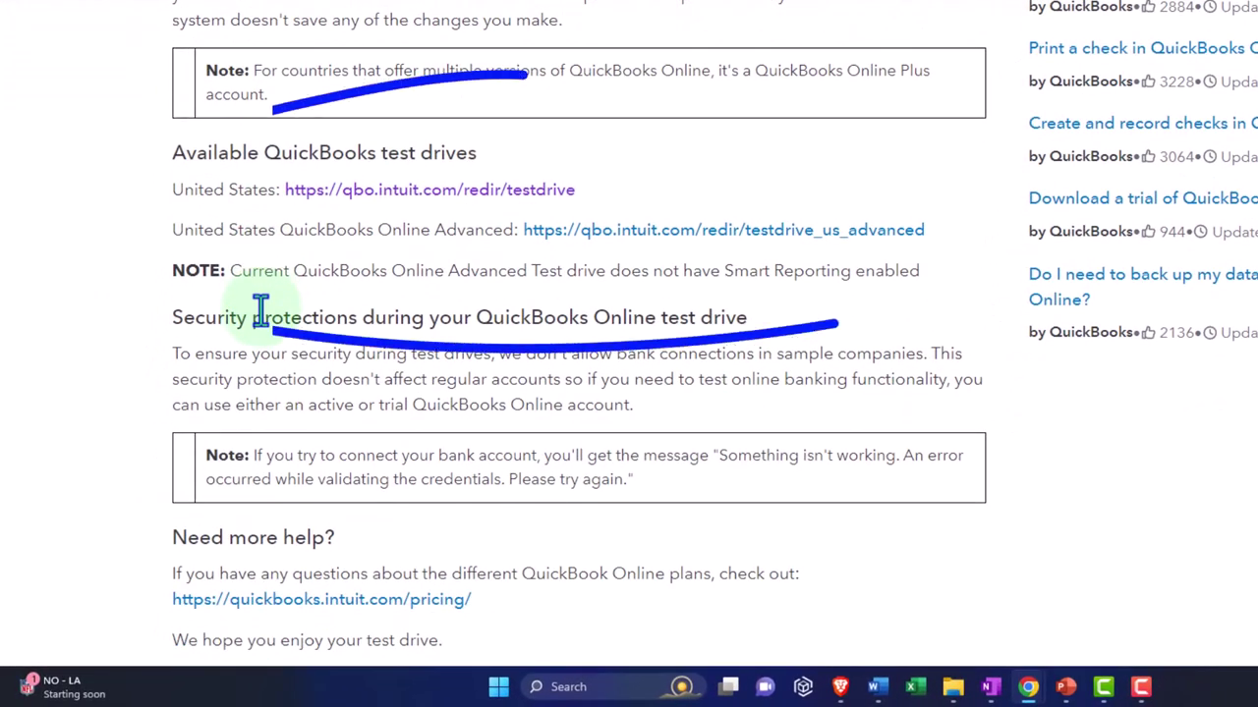
{"action": "left_click", "coordinate": [425, 197]}
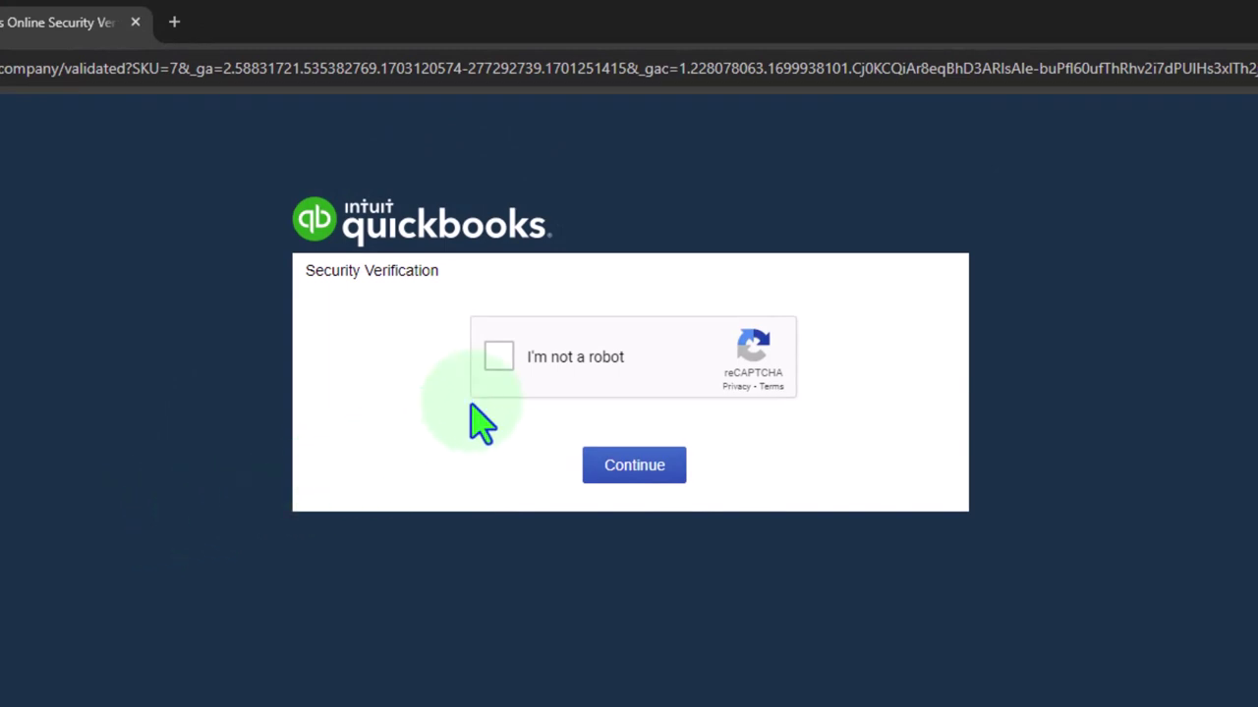
- Tick the I'm not a robot checkbox and continue into the sample company
{"action": "left_click", "coordinate": [503, 361]}
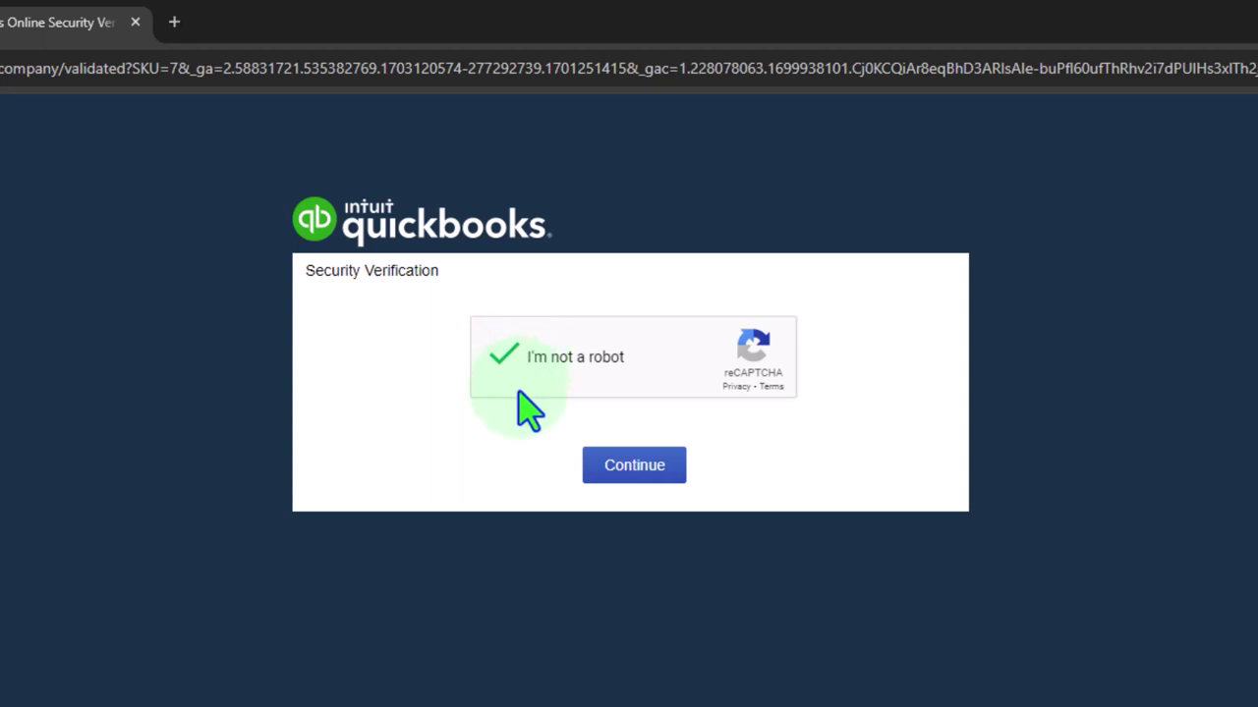
{"action": "left_click", "coordinate": [600, 465]}
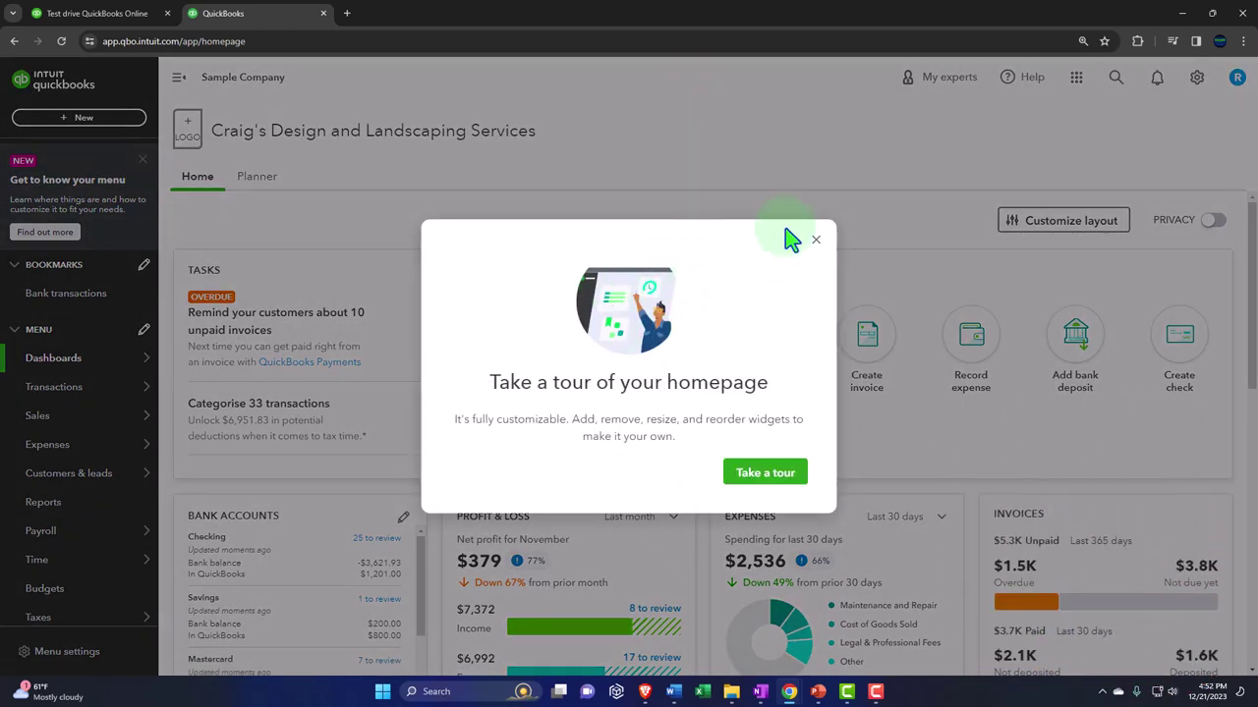
- Close the Take a tour of your homepage dialog
{"action": "left_click", "coordinate": [815, 241]}
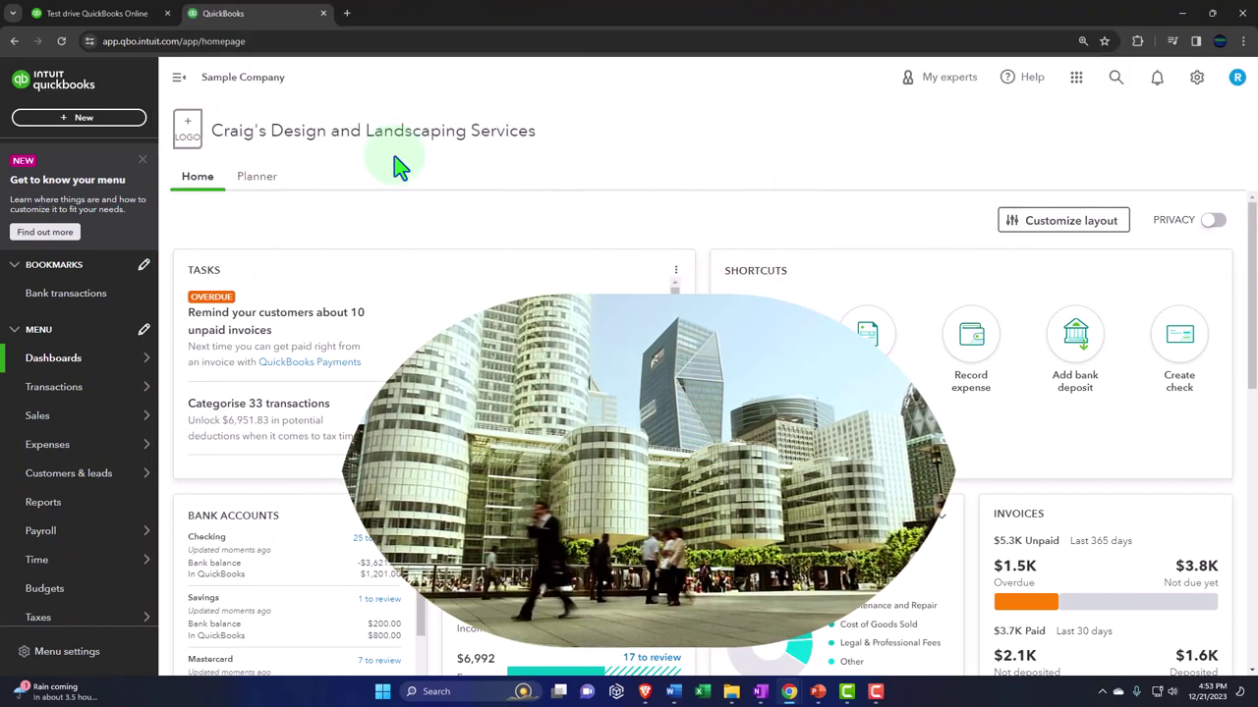
- Close the Test drive QuickBooks Online help article tab
{"action": "left_click", "coordinate": [123, 17]}
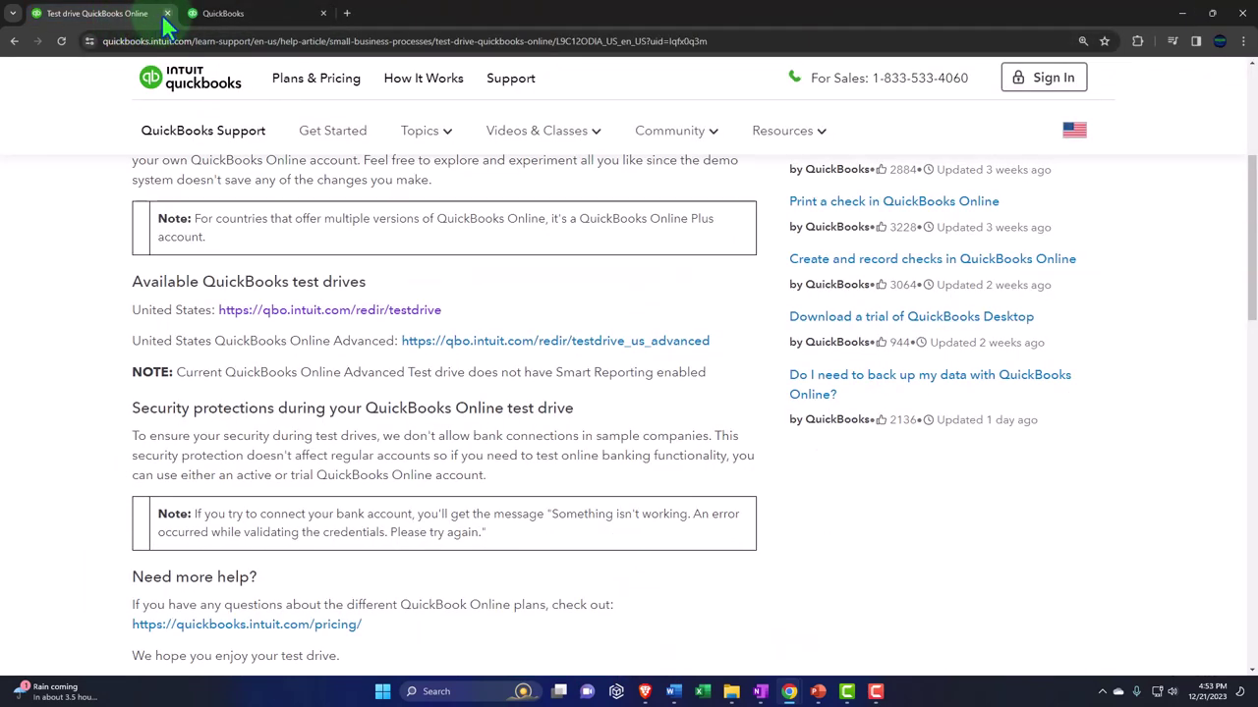
{"action": "left_click", "coordinate": [165, 18]}
{"action": "left_click", "coordinate": [110, 13]}
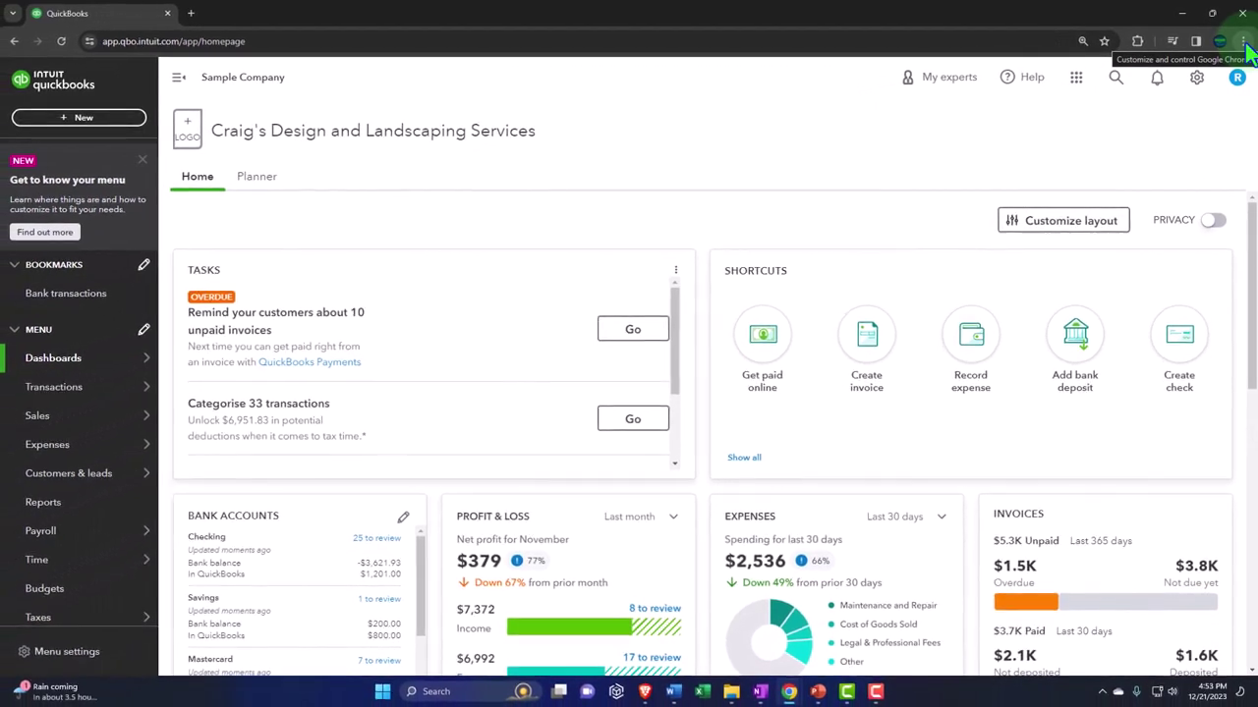
- Open a new Incognito window from Chrome's main menu
{"action": "left_click", "coordinate": [1243, 41]}
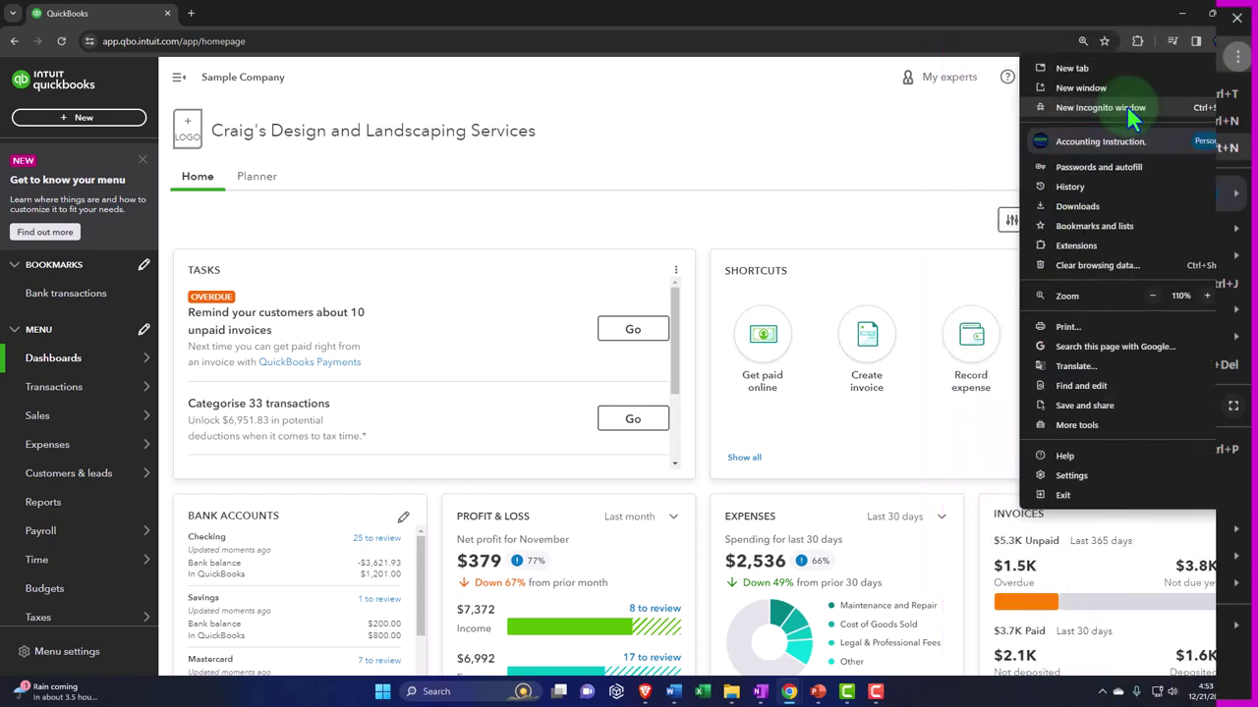
{"action": "left_click", "coordinate": [1128, 108]}
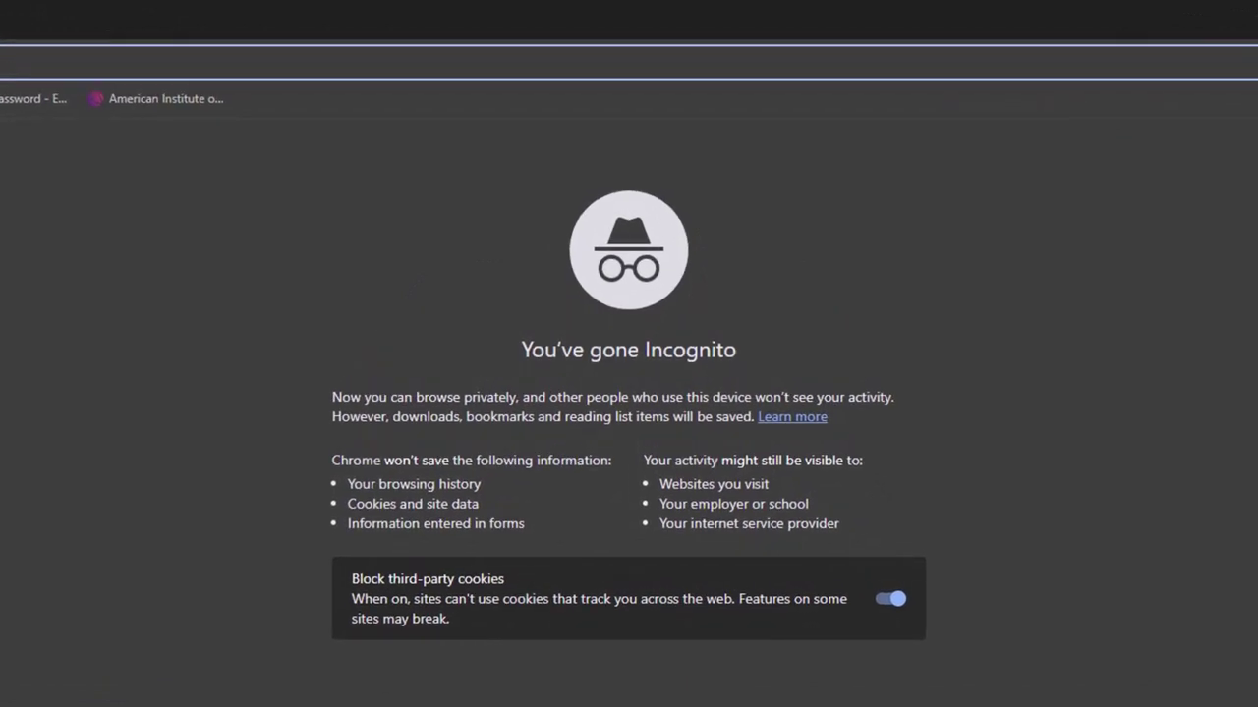
- Search Google for 'quickbooks online test drive' and open the Test drive QuickBooks Online help article
{"action": "type", "text": "quickbooks online test drive"}
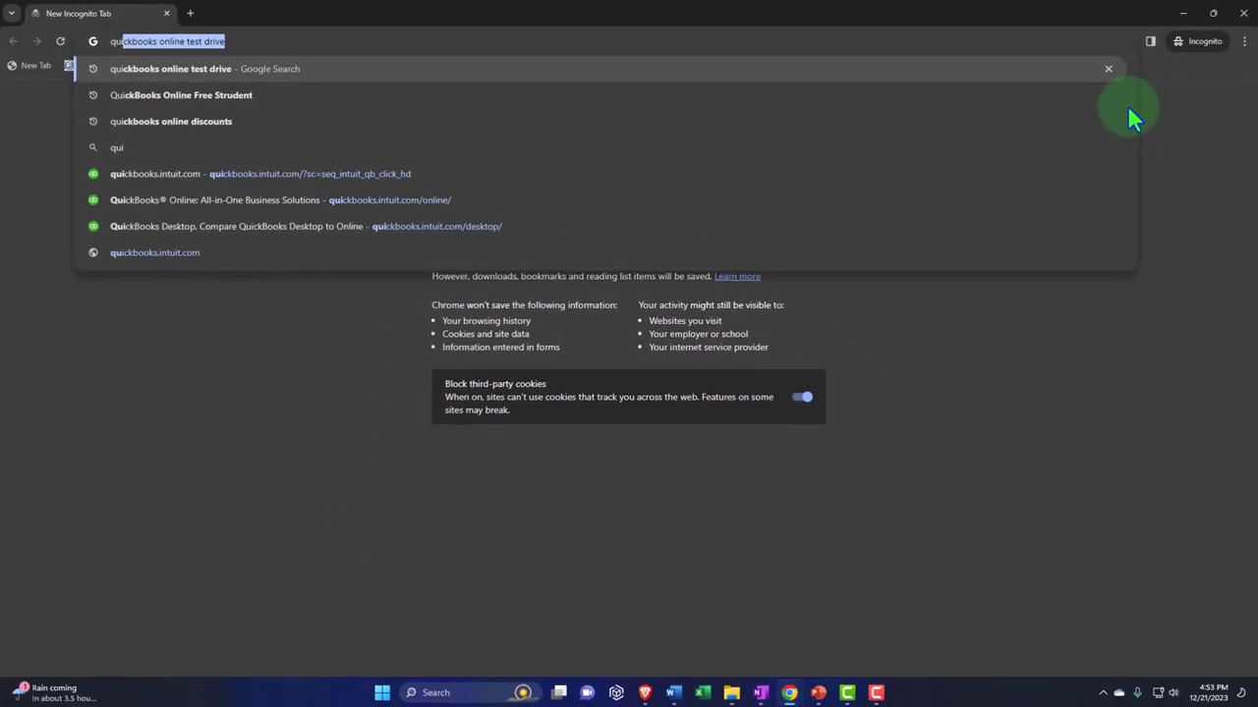
{"action": "key", "text": "Return"}
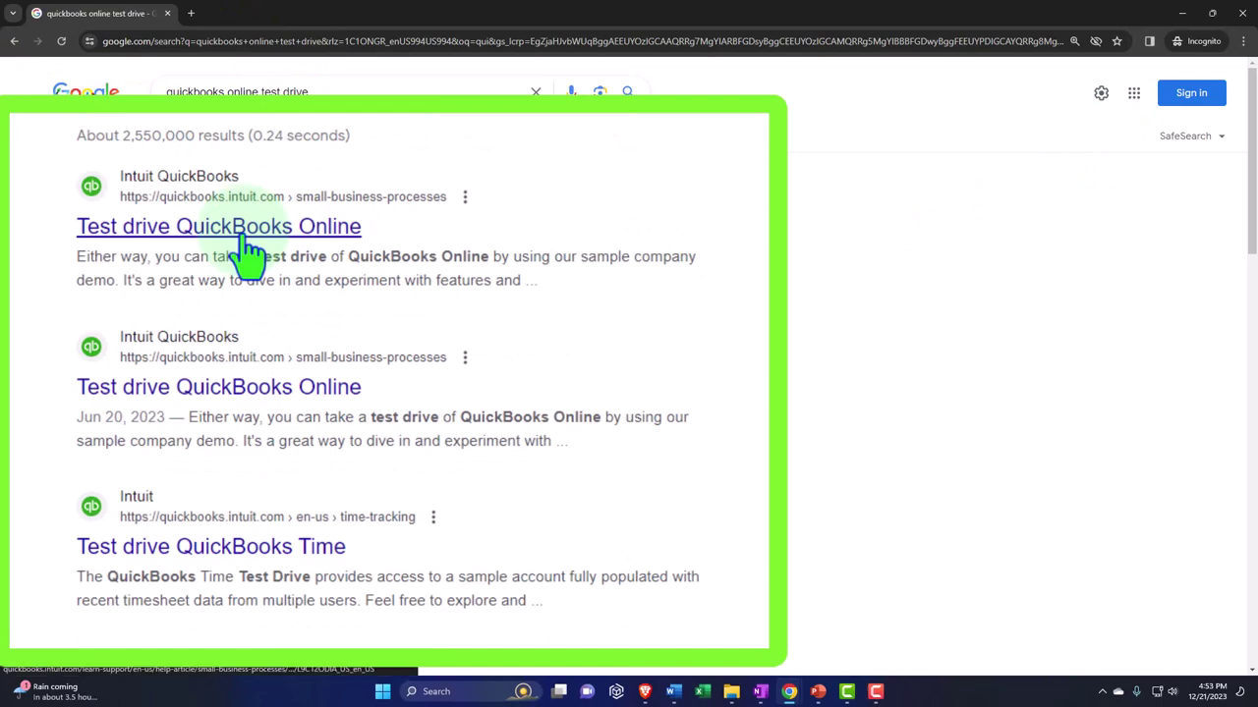
{"action": "left_click", "coordinate": [245, 232]}
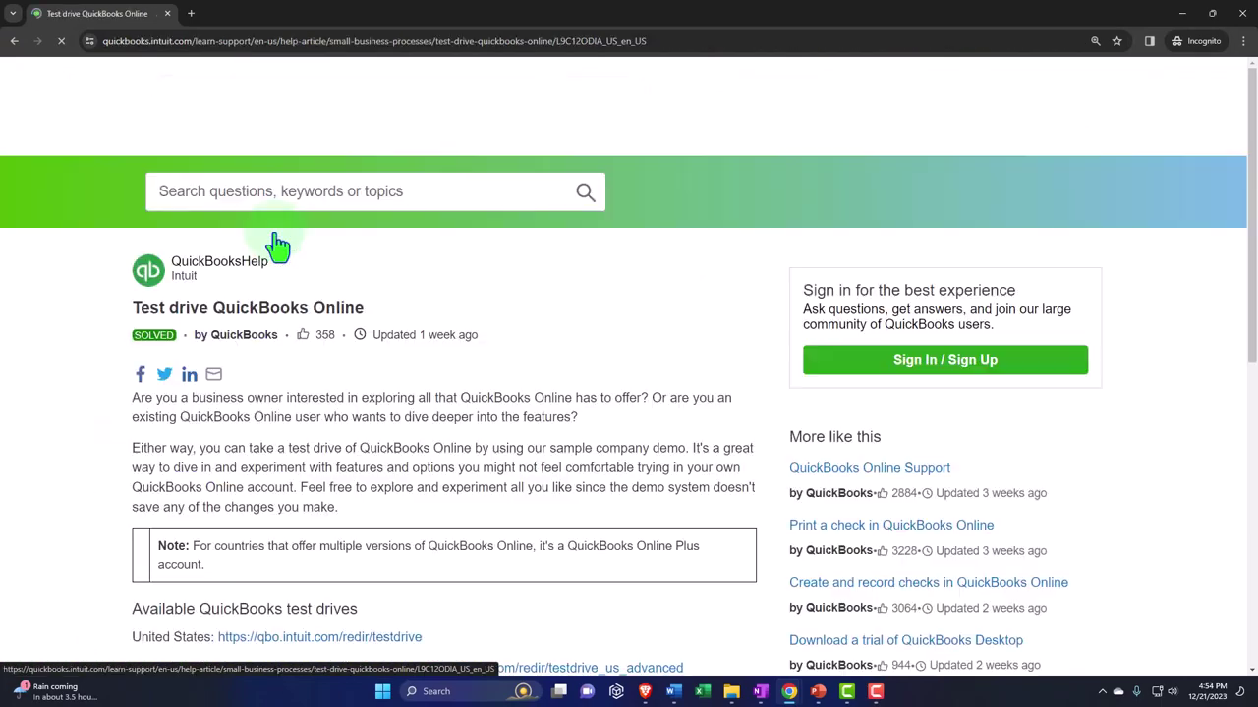
- Follow the help article's United States test drive link
{"action": "scroll", "coordinate": [276, 250], "scroll_direction": "down", "scroll_amount": 5}
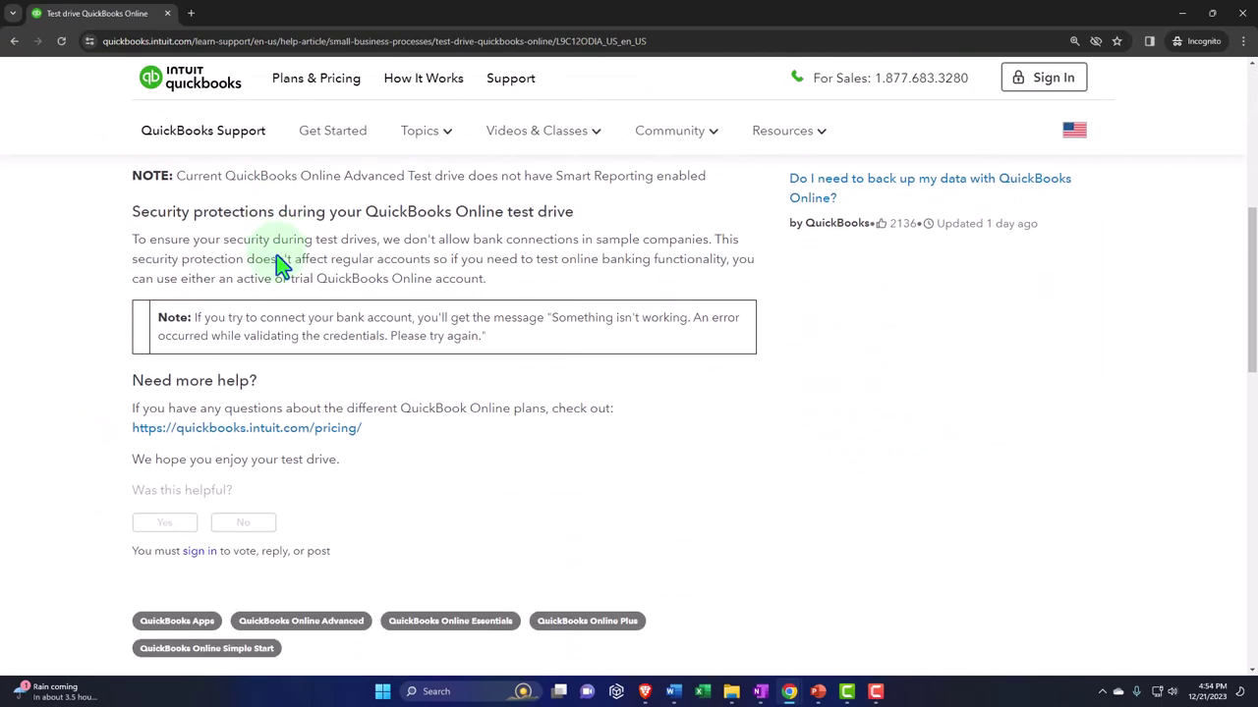
{"action": "scroll", "coordinate": [276, 255], "scroll_direction": "up", "scroll_amount": 2}
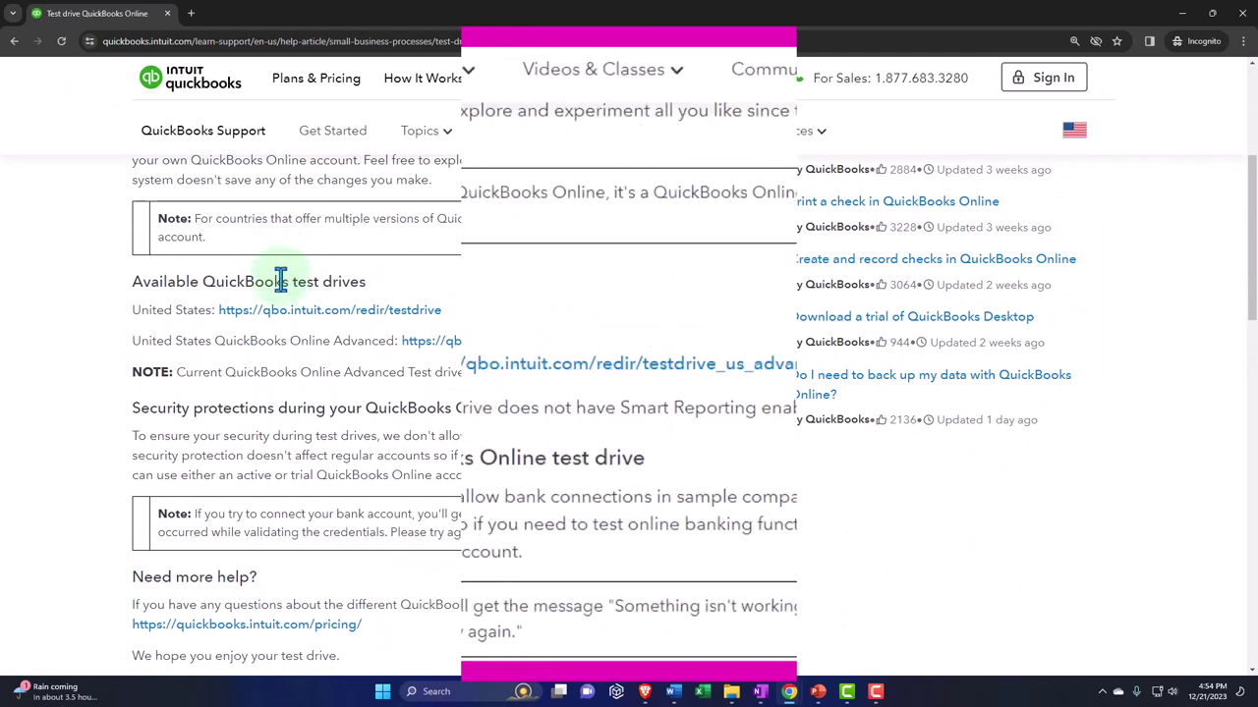
{"action": "left_click", "coordinate": [236, 317]}
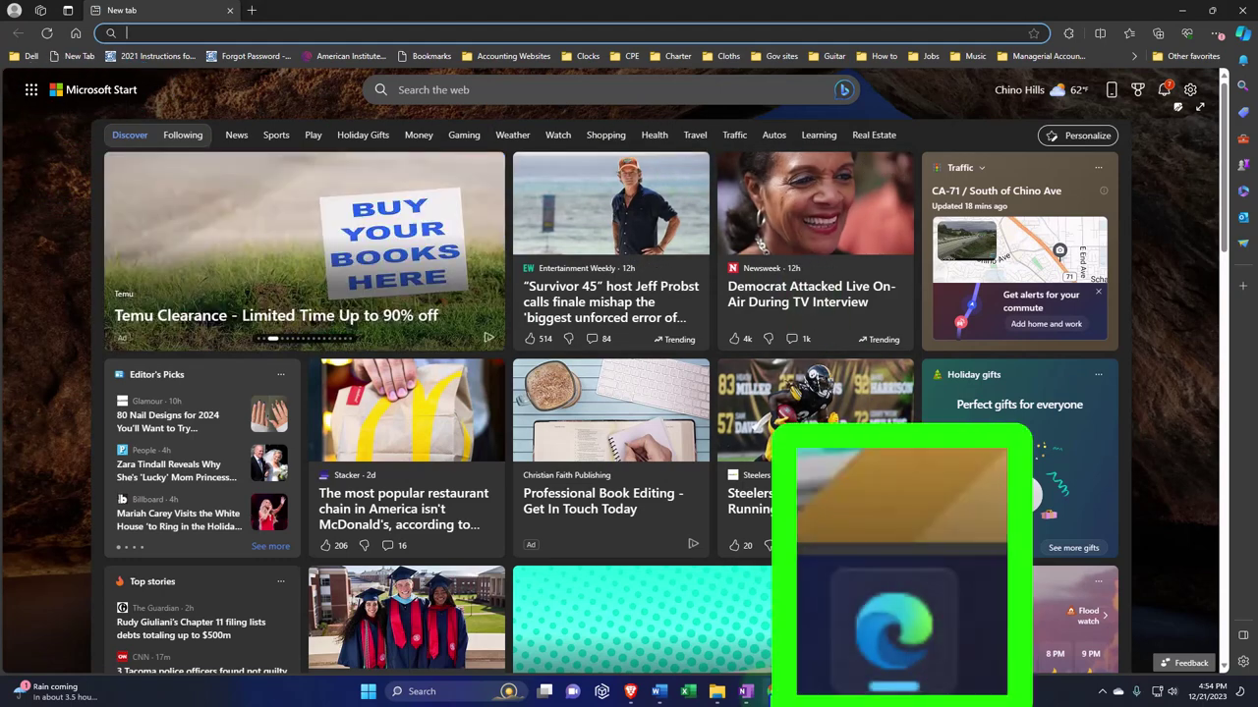
- Close the Edge window showing the Bing results for quickbooks online test drive
{"action": "left_click", "coordinate": [224, 35]}
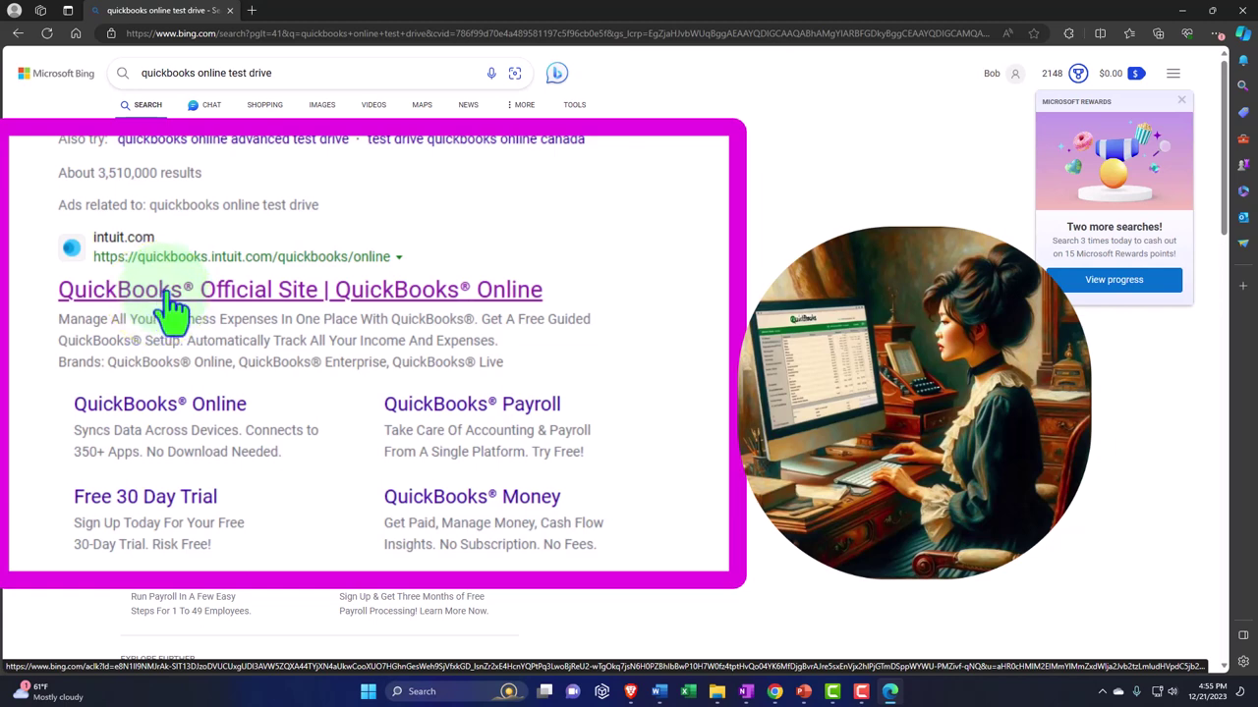
{"action": "left_click", "coordinate": [1243, 25]}
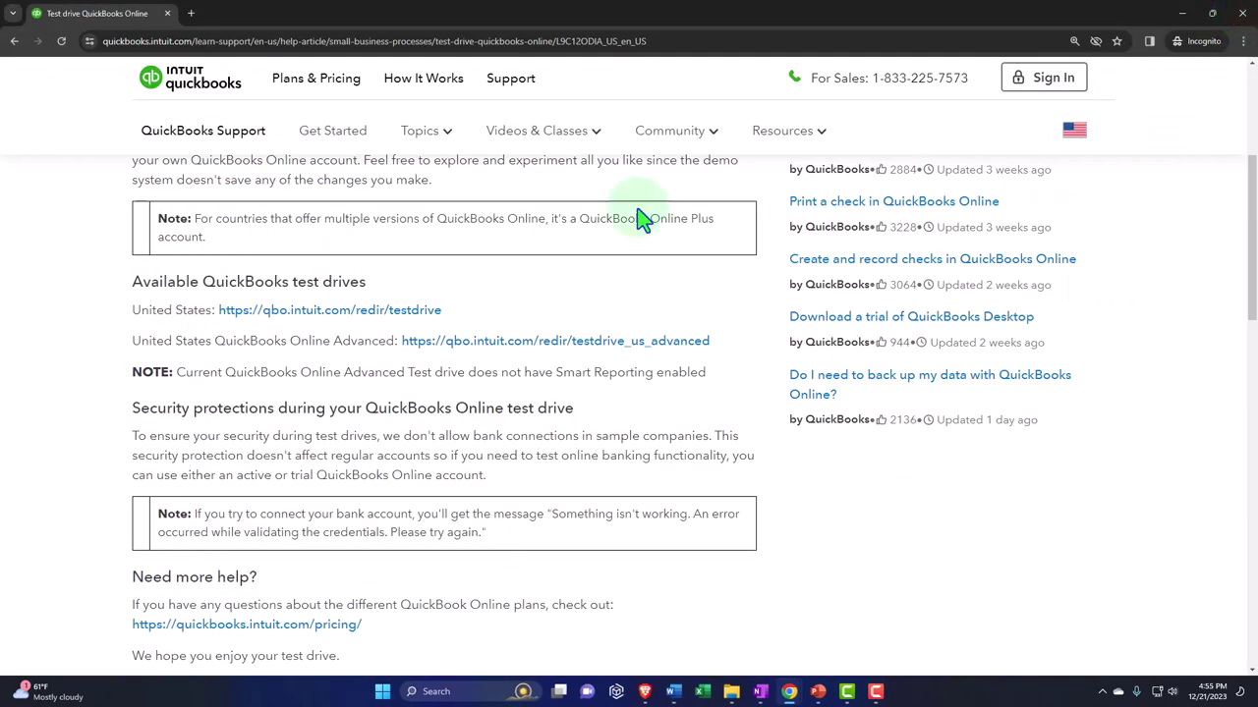
- Move the incognito help-article window aside and close it to reveal the sample company dashboard
{"action": "left_click_drag", "start_coordinate": [144, 18], "coordinate": [272, 77]}
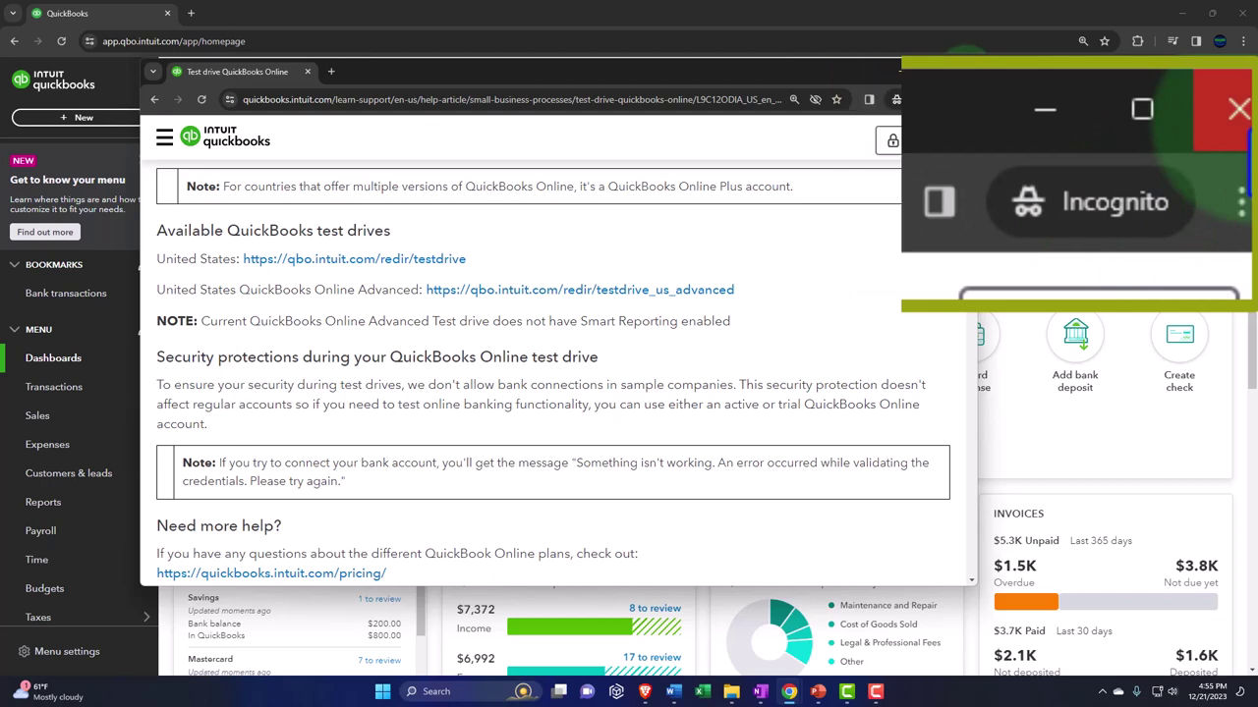
{"action": "left_click", "coordinate": [967, 72]}
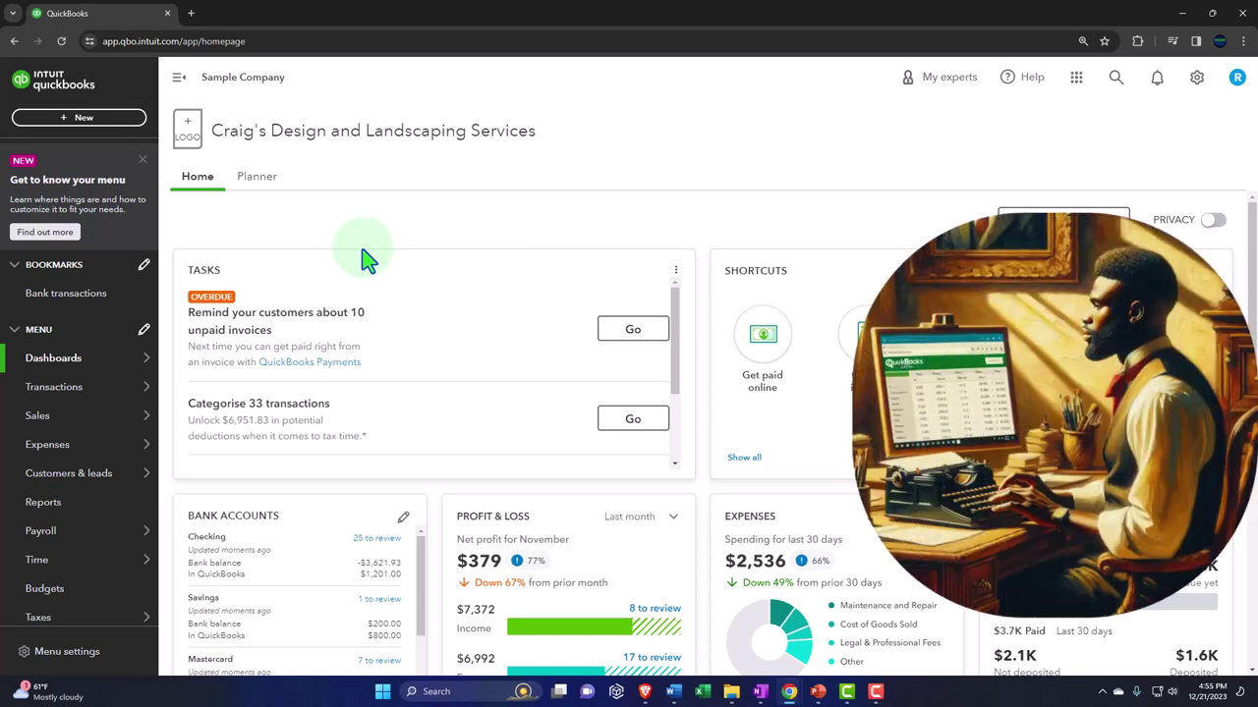
{"action": "mouse_move", "coordinate": [83, 361]}
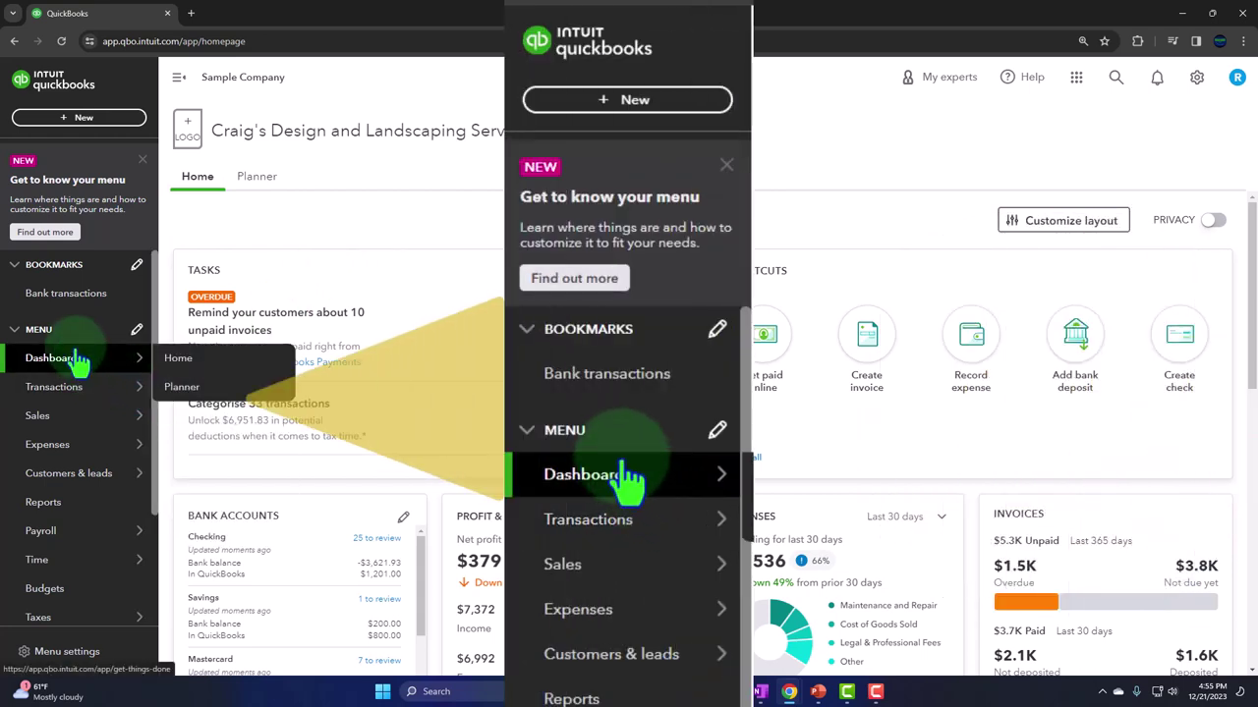
{"action": "scroll", "coordinate": [79, 364], "scroll_direction": "down", "scroll_amount": 4}
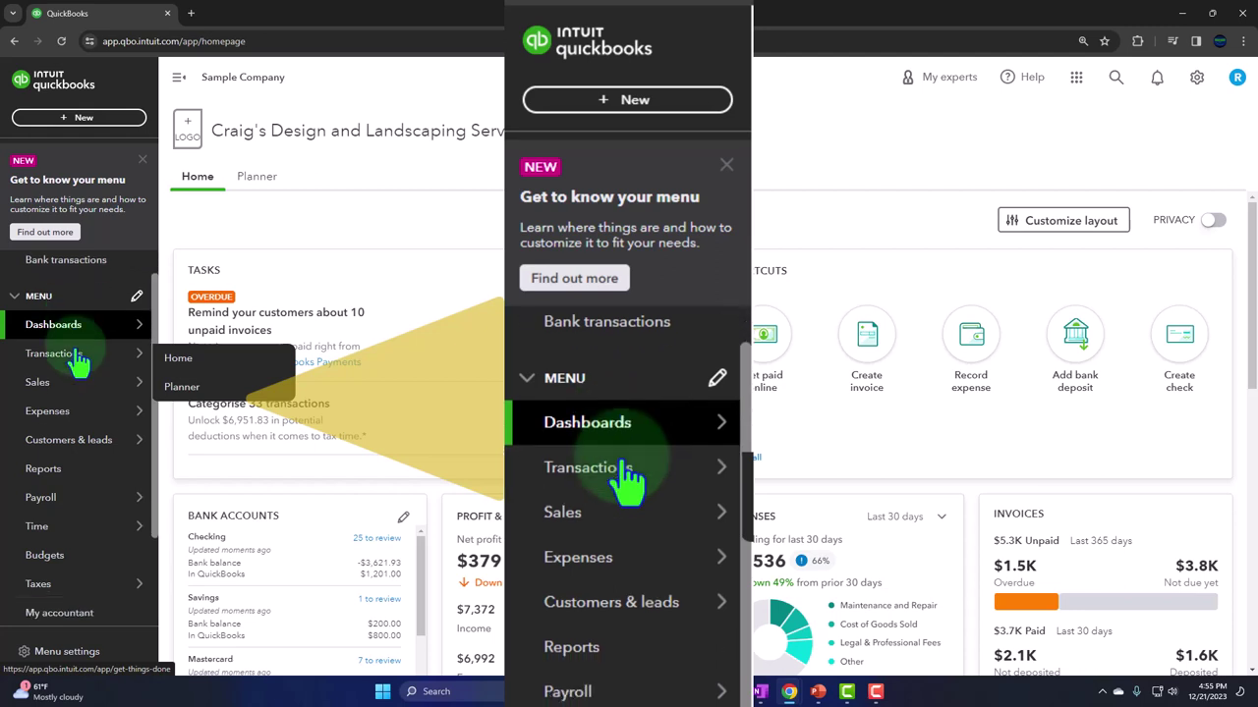
{"action": "mouse_move", "coordinate": [59, 408]}
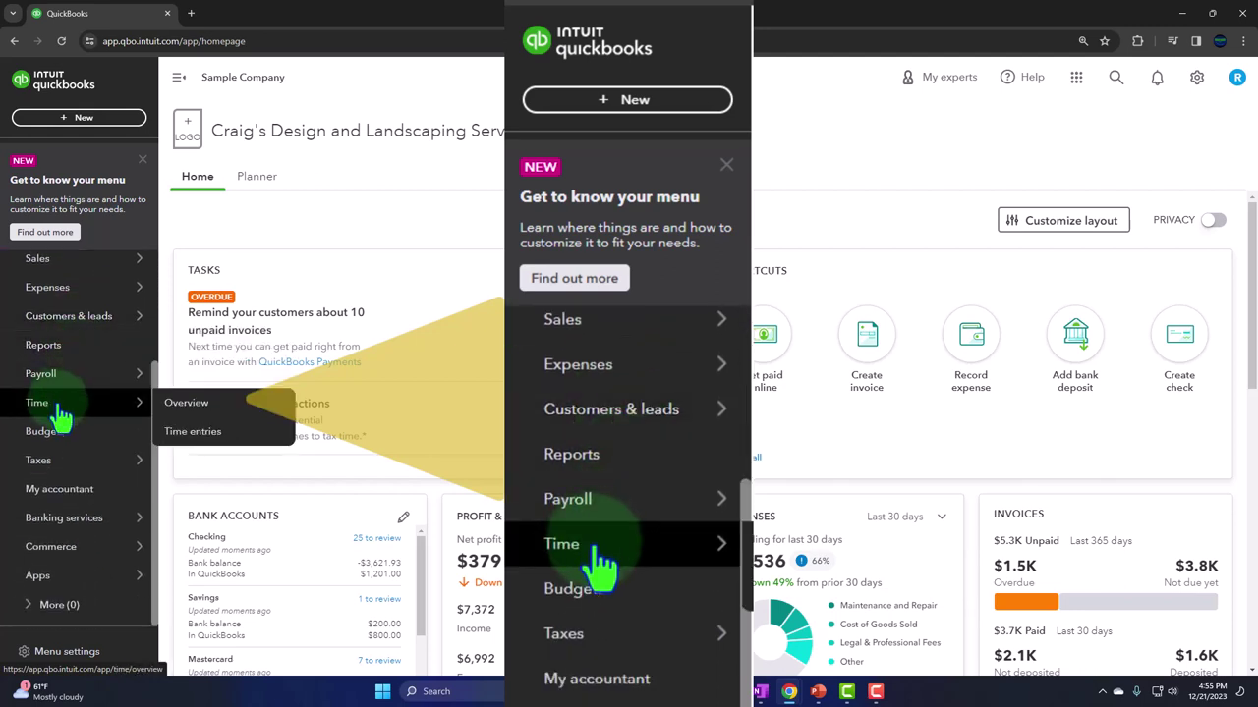
{"action": "scroll", "coordinate": [59, 416], "scroll_direction": "up", "scroll_amount": 4}
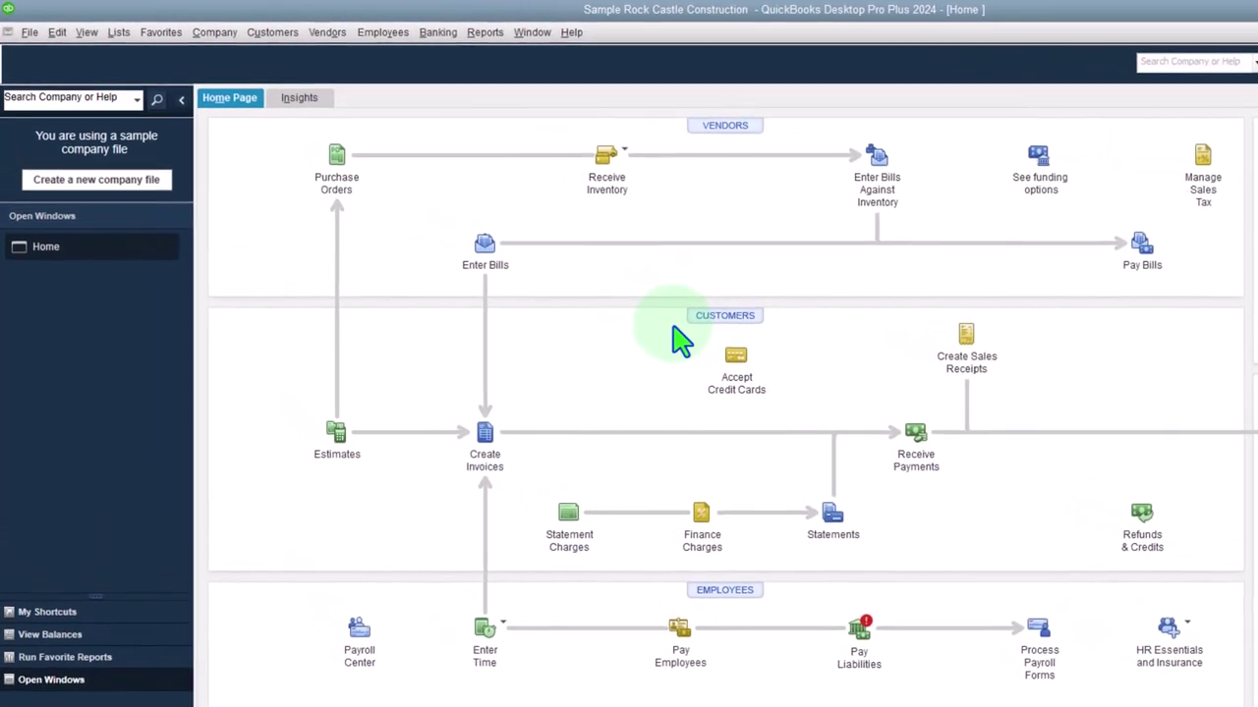
- Bring QuickBooks Desktop forward and look through the View, Lists, Favorites and Company menus
{"action": "left_click", "coordinate": [557, 279]}
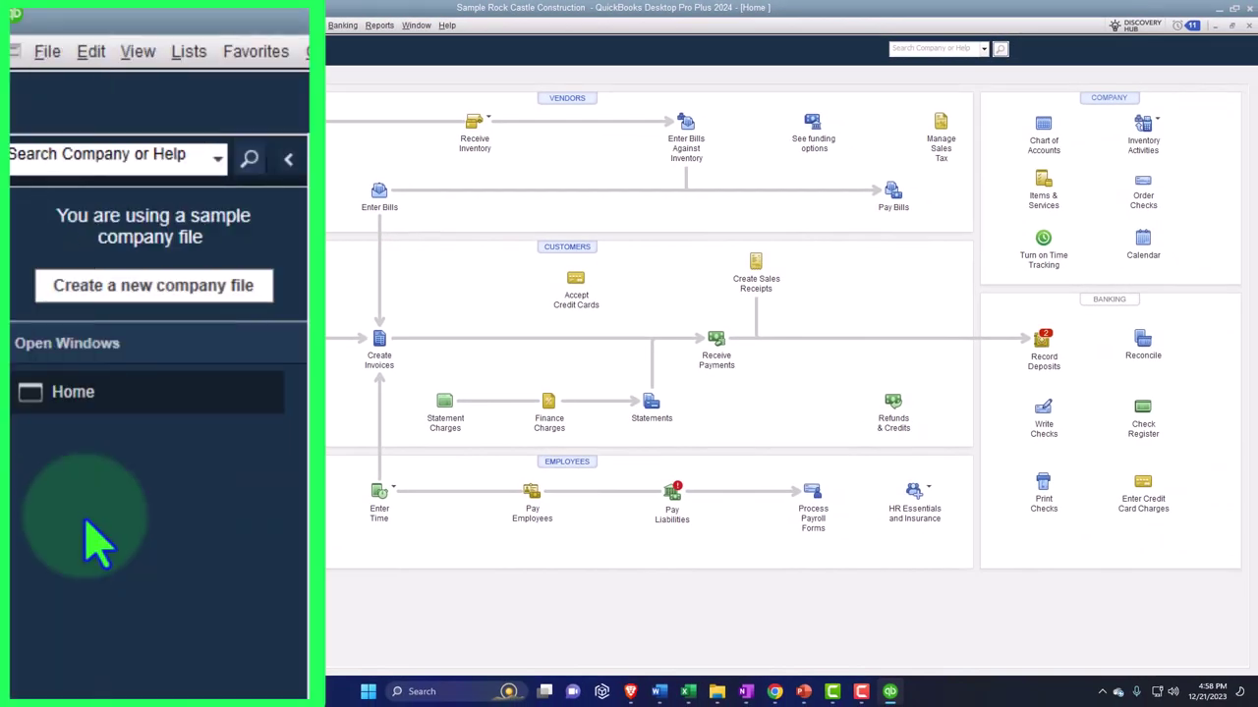
{"action": "left_click", "coordinate": [61, 24]}
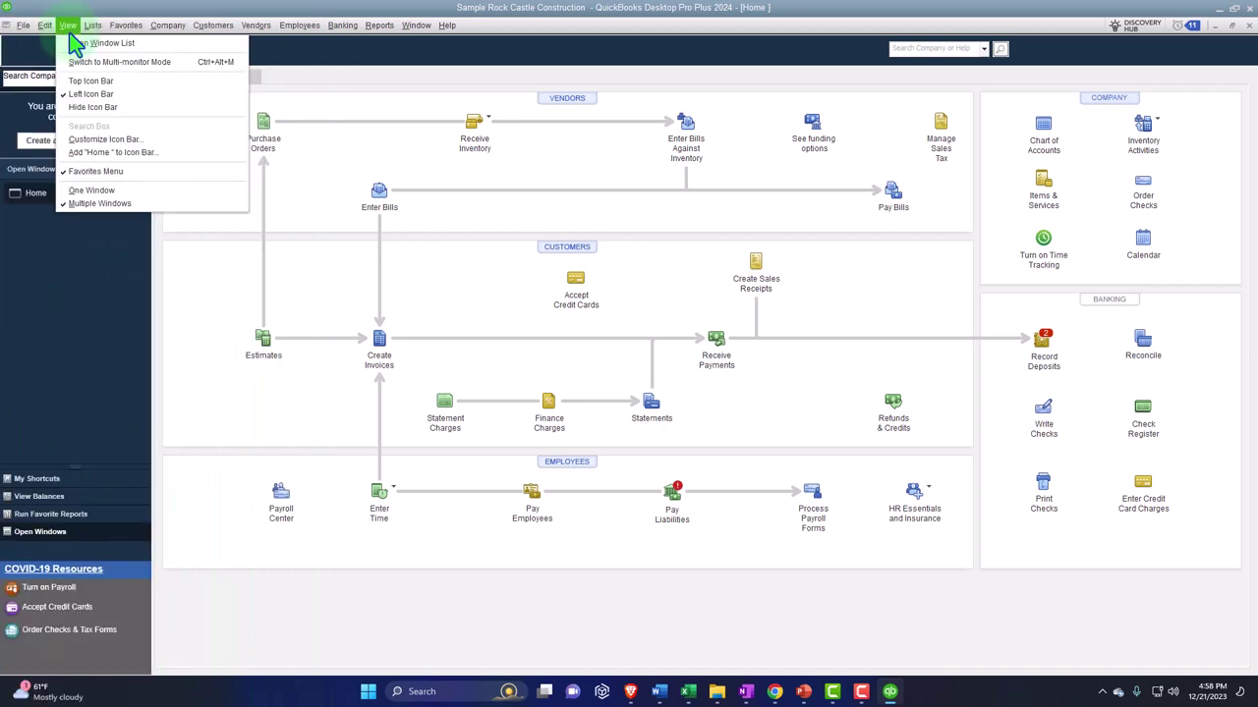
{"action": "mouse_move", "coordinate": [82, 25]}
{"action": "mouse_move", "coordinate": [207, 47]}
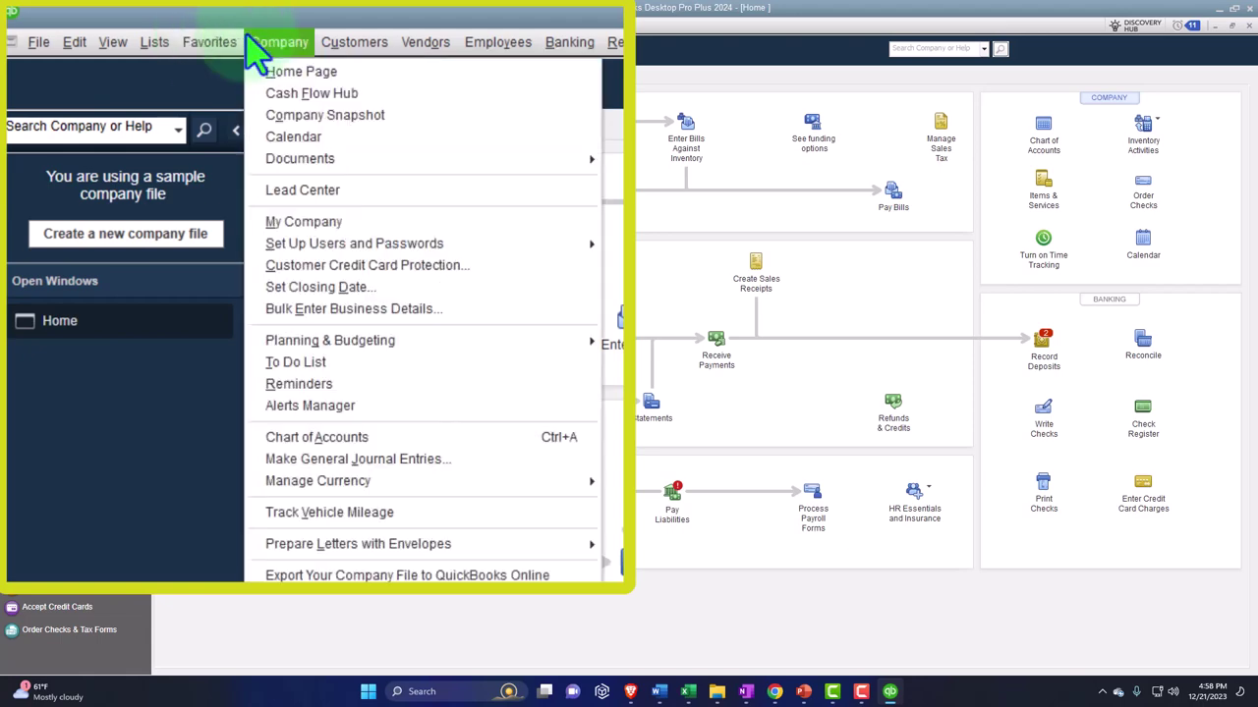
{"action": "left_click", "coordinate": [690, 691]}
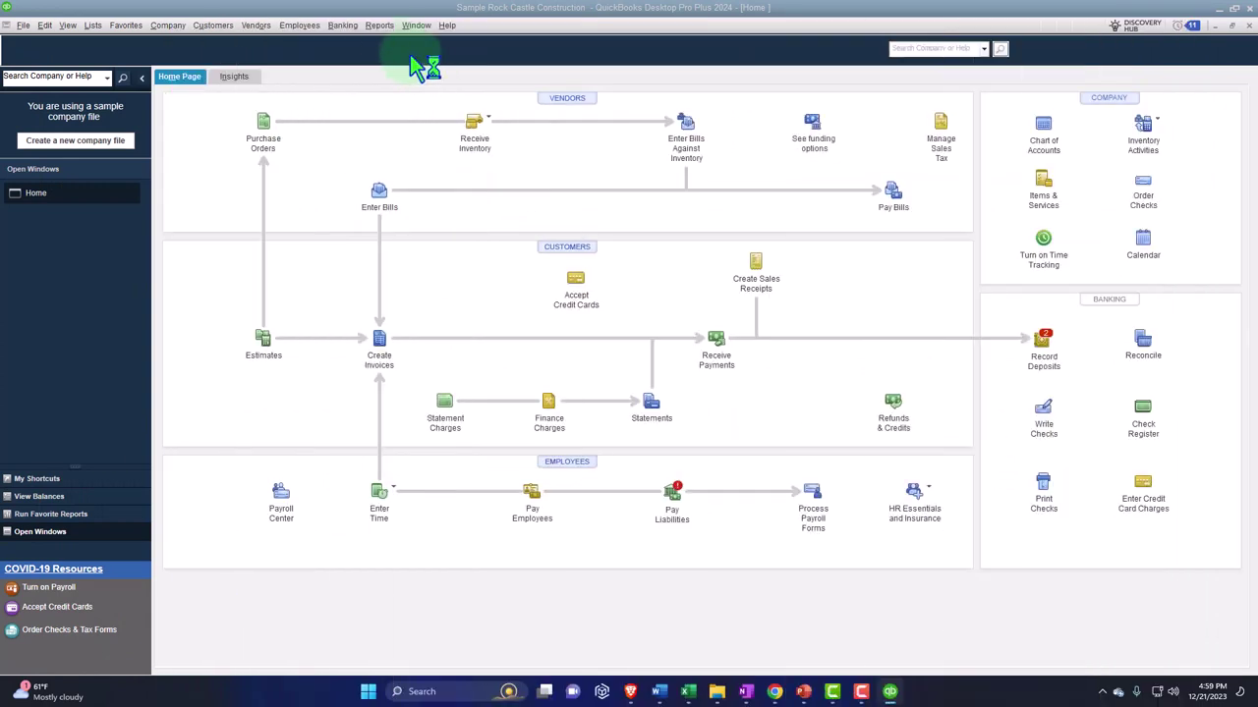
- Open the Reports > Company & Financial > Balance Sheet Standard report
{"action": "left_click", "coordinate": [380, 25]}
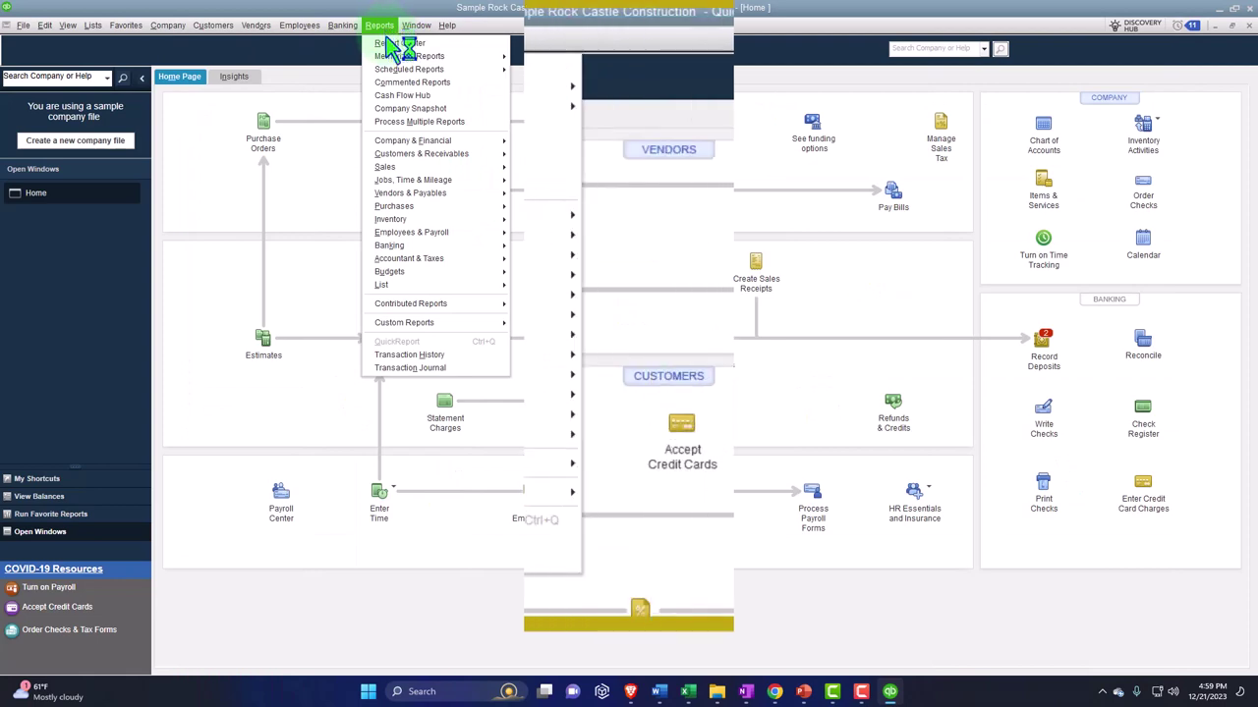
{"action": "mouse_move", "coordinate": [423, 142]}
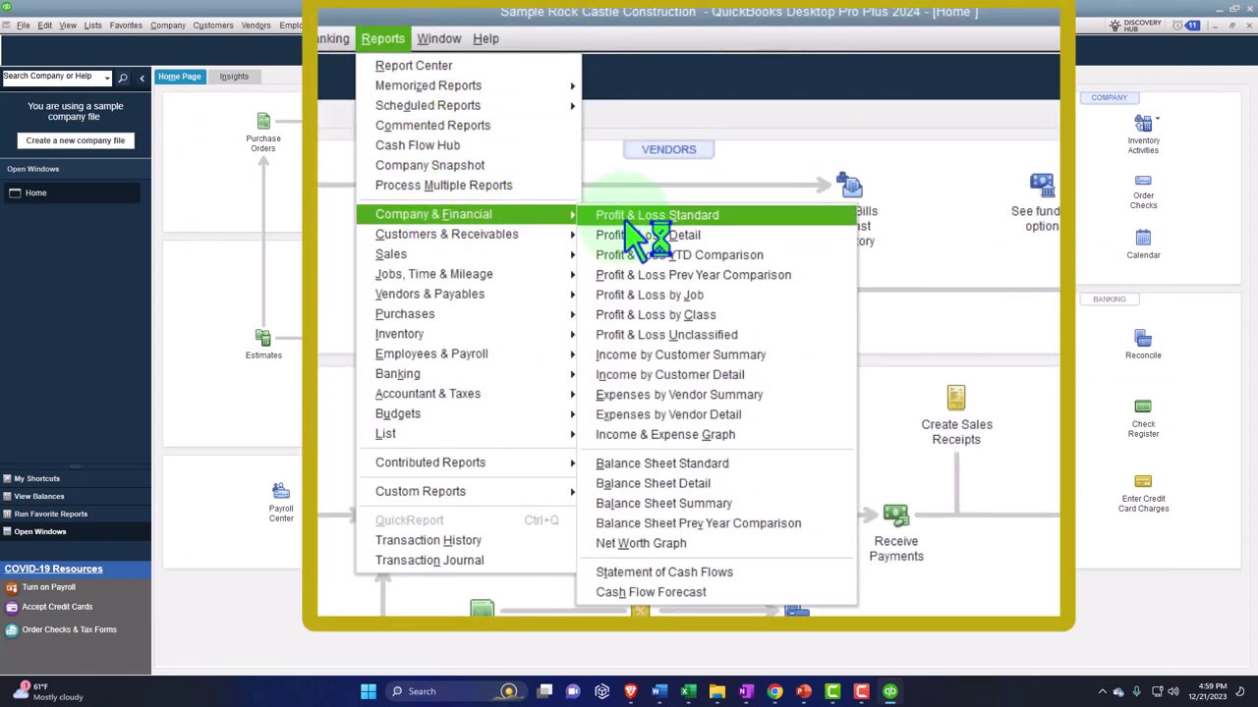
{"action": "left_click", "coordinate": [563, 304]}
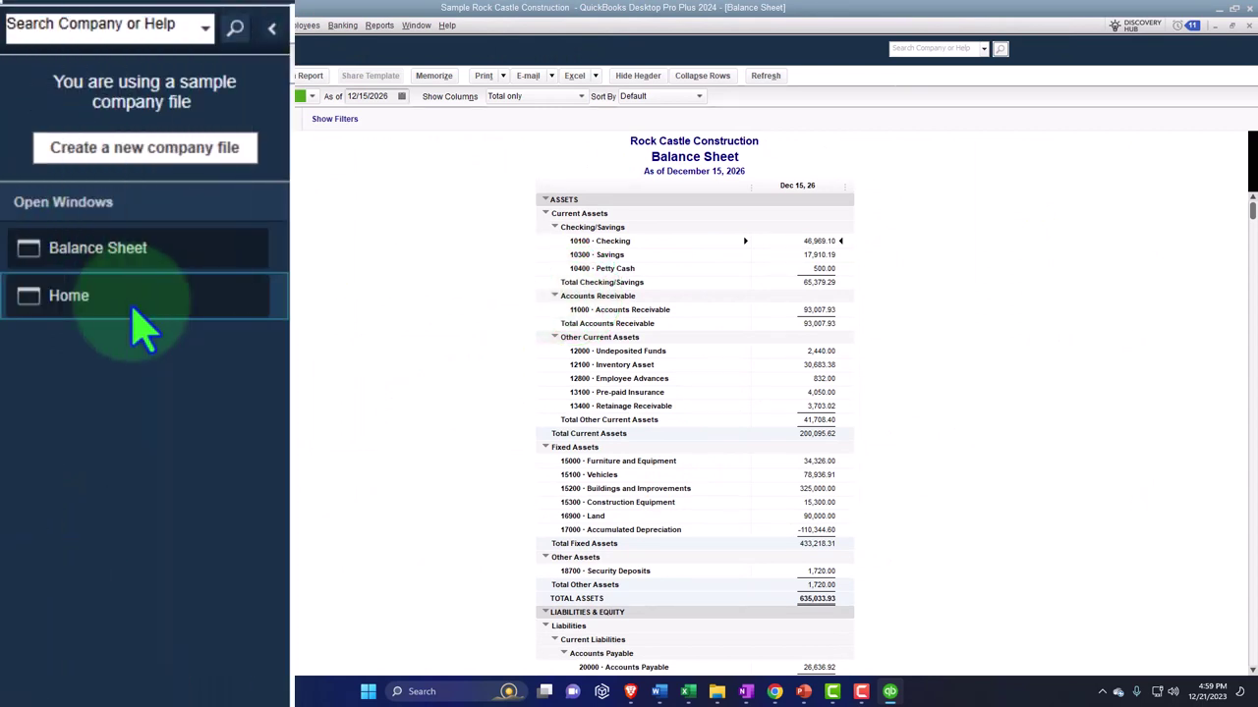
- Toggle between the Home page and the Balance Sheet, ending on the Balance Sheet
{"action": "left_click", "coordinate": [135, 312]}
{"action": "left_click", "coordinate": [134, 312]}
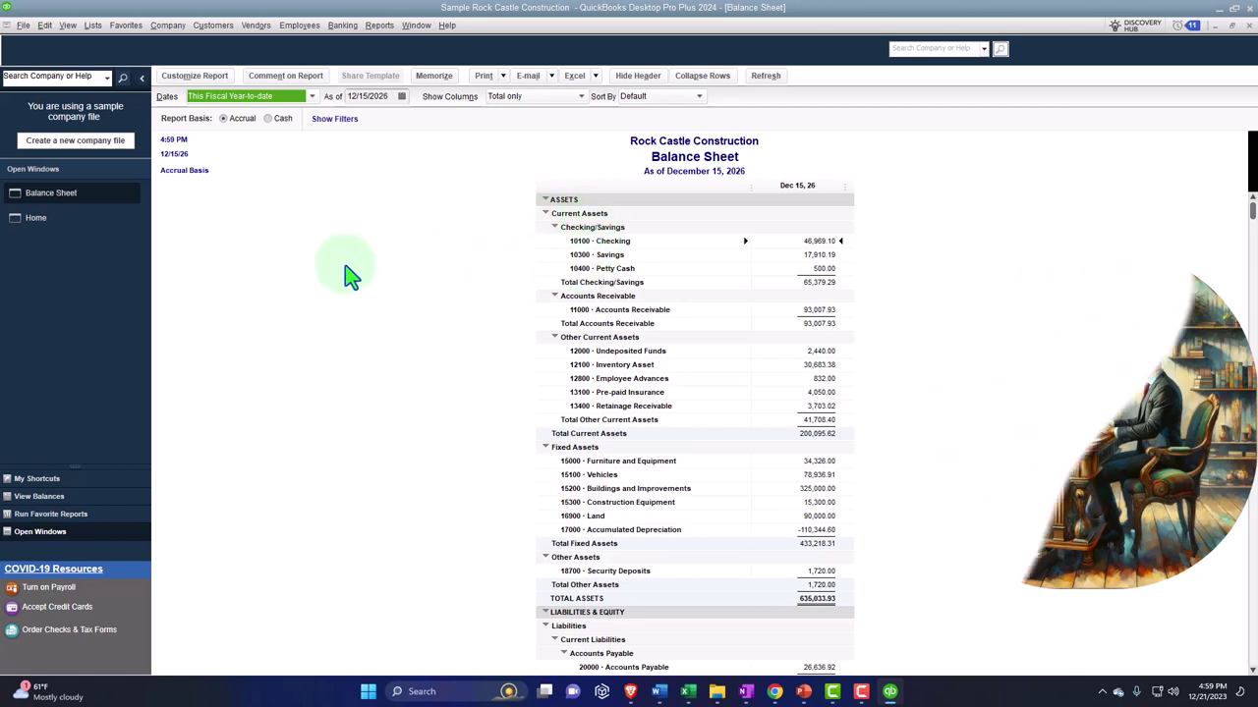
{"action": "left_click", "coordinate": [41, 224]}
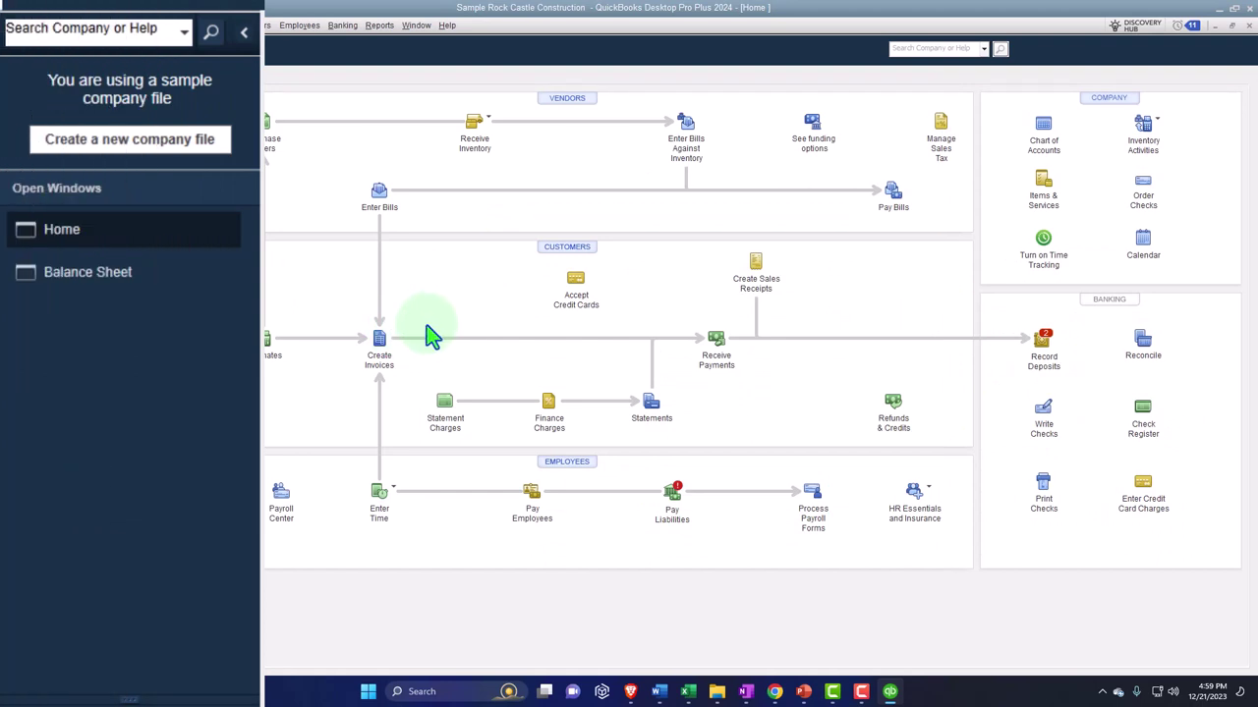
{"action": "left_click", "coordinate": [110, 272]}
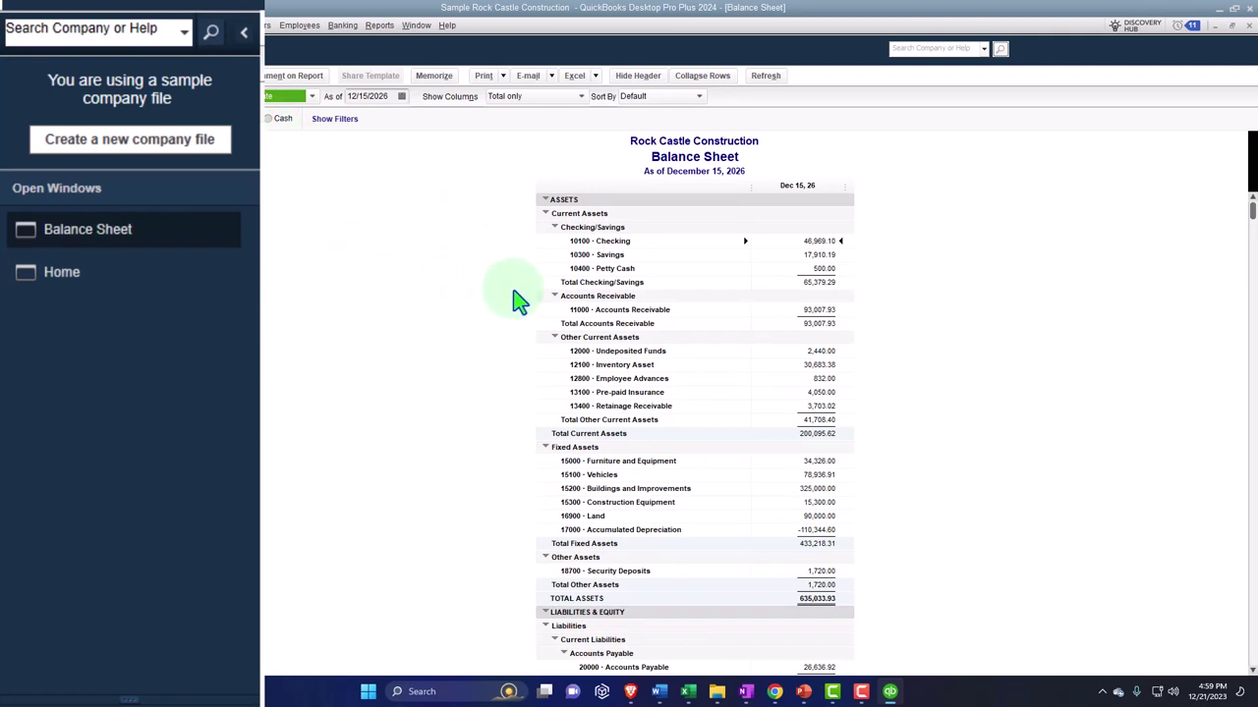
- Bring the QuickBooks Online browser window forward and reload the sample company's Home dashboard
{"action": "mouse_move", "coordinate": [774, 690]}
{"action": "left_click", "coordinate": [790, 628]}
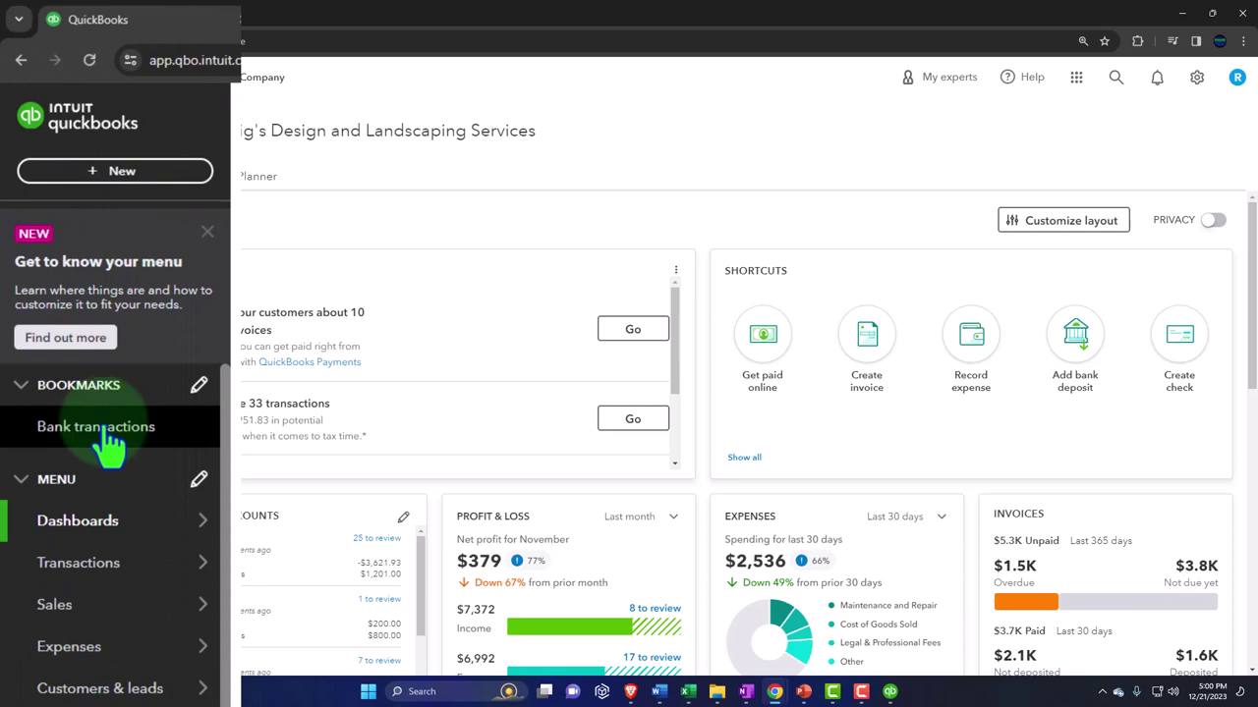
{"action": "mouse_move", "coordinate": [109, 545]}
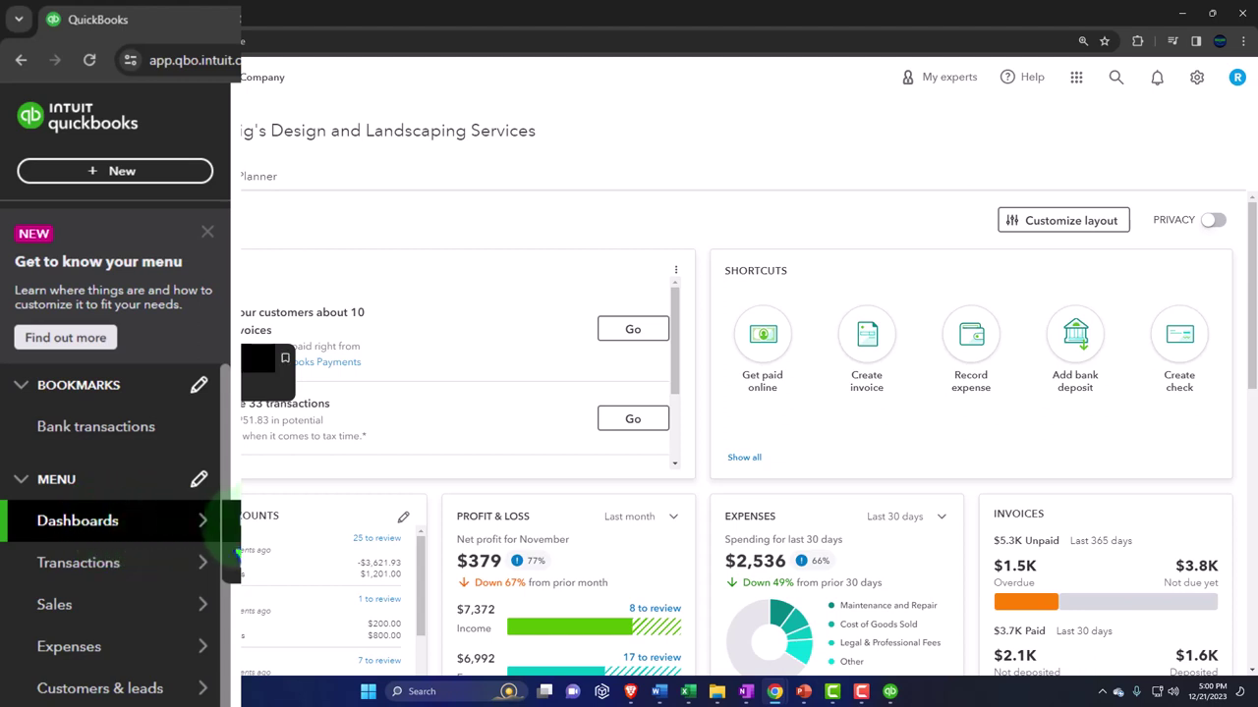
{"action": "left_click", "coordinate": [104, 539]}
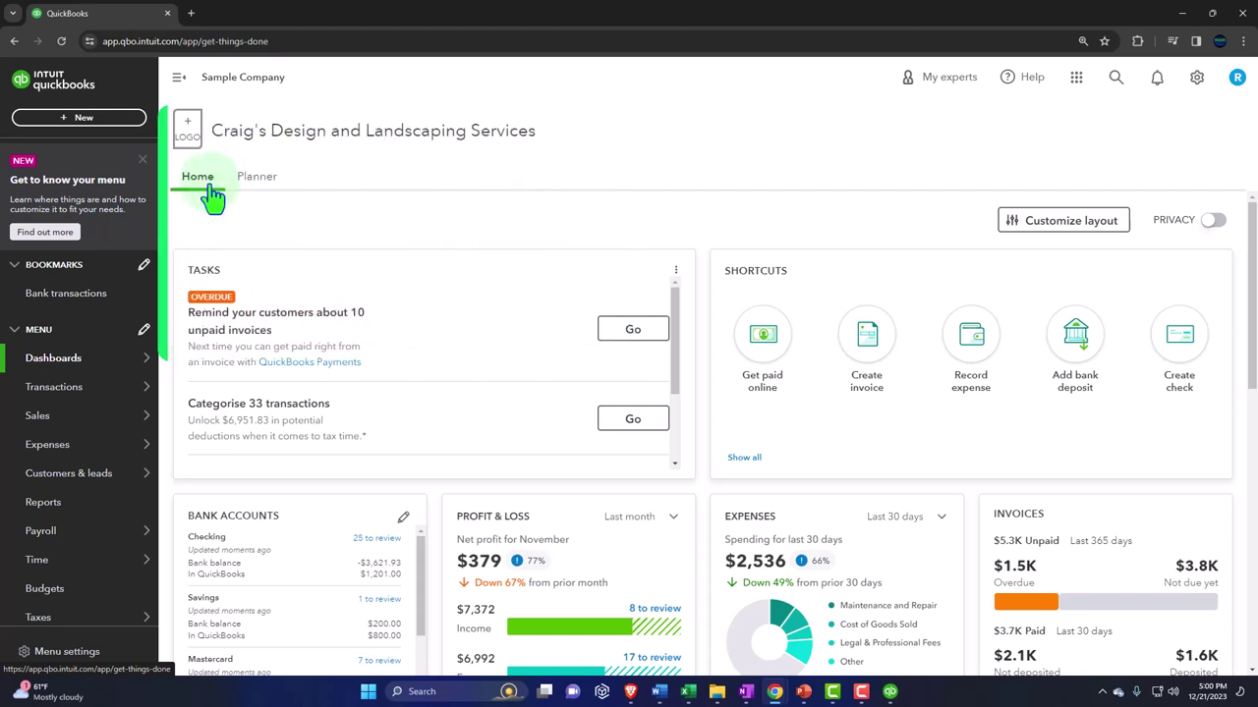
- Open the Reports page from the left menu
{"action": "mouse_move", "coordinate": [104, 401]}
{"action": "mouse_move", "coordinate": [93, 425]}
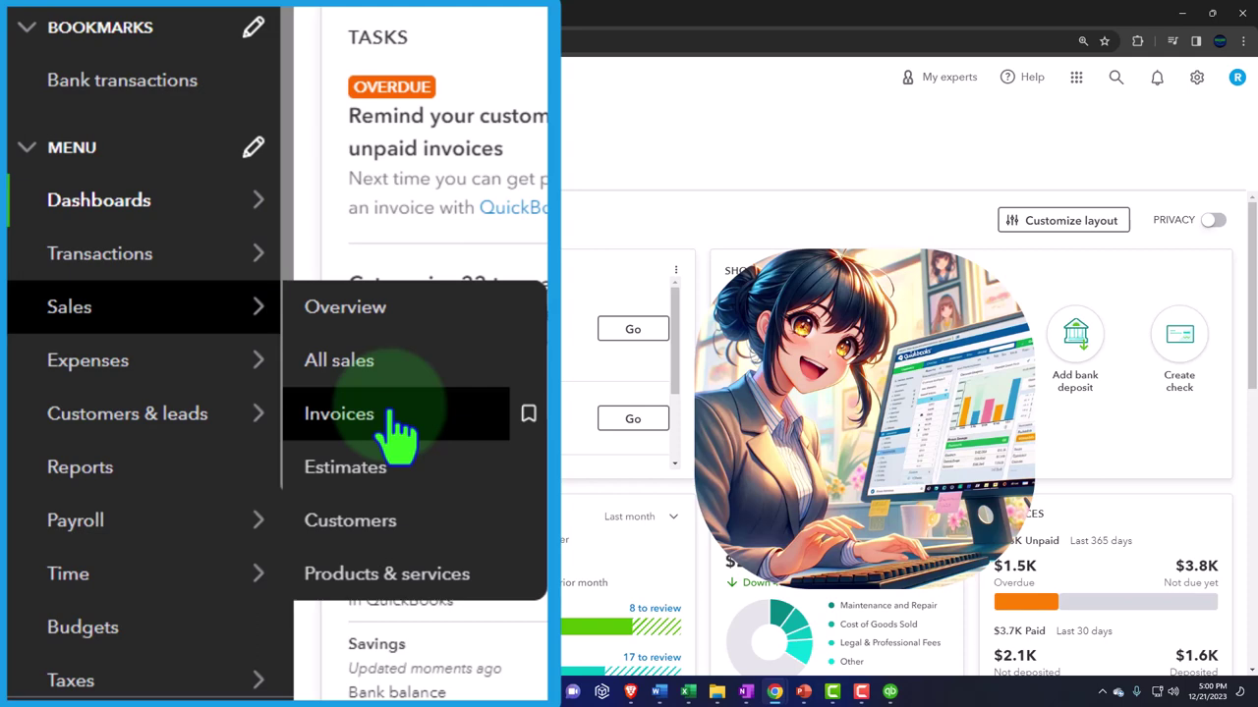
{"action": "mouse_move", "coordinate": [149, 437]}
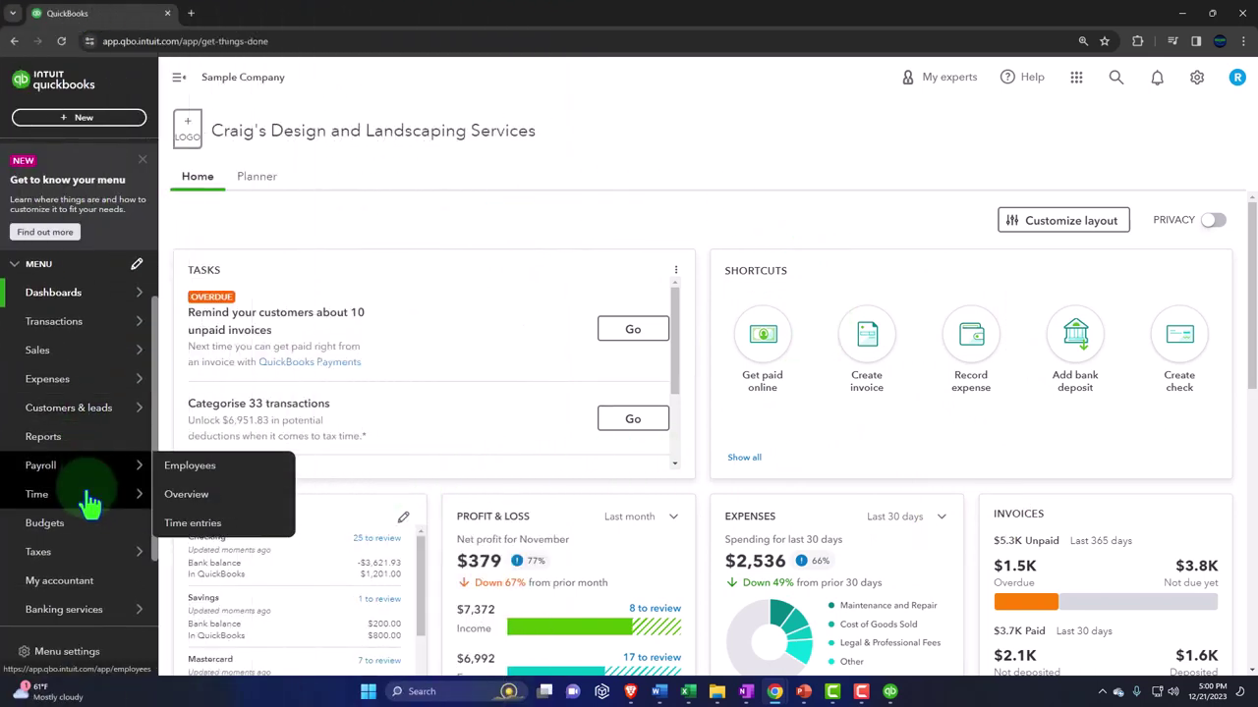
{"action": "mouse_move", "coordinate": [158, 481]}
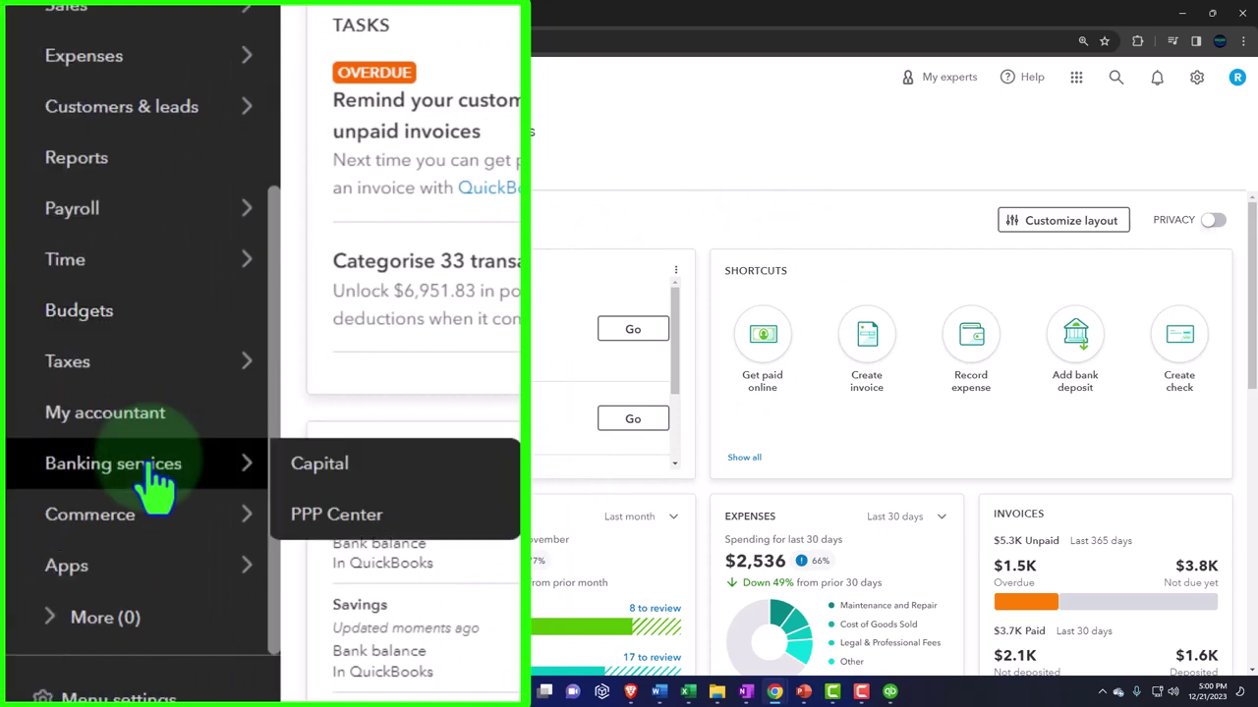
{"action": "scroll", "coordinate": [152, 462], "scroll_direction": "up", "scroll_amount": 3}
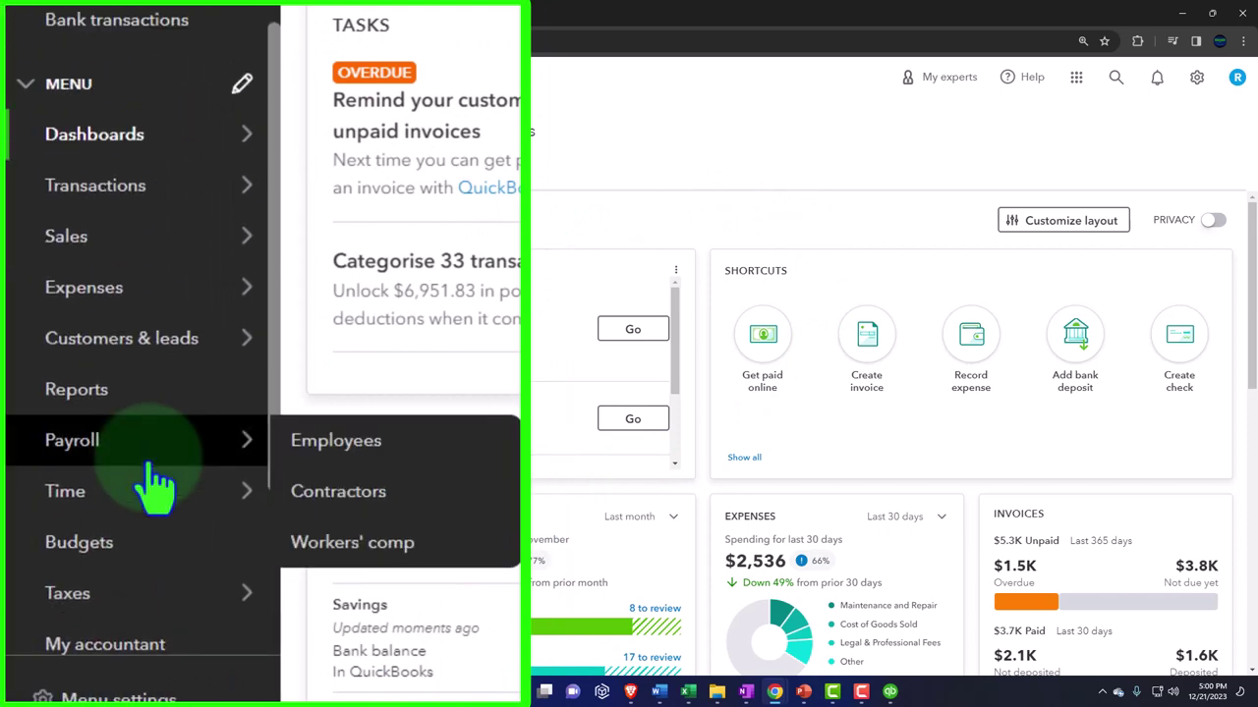
{"action": "left_click", "coordinate": [130, 412]}
- Open the favourite Balance Sheet report for the sample company
{"action": "left_click", "coordinate": [267, 355]}
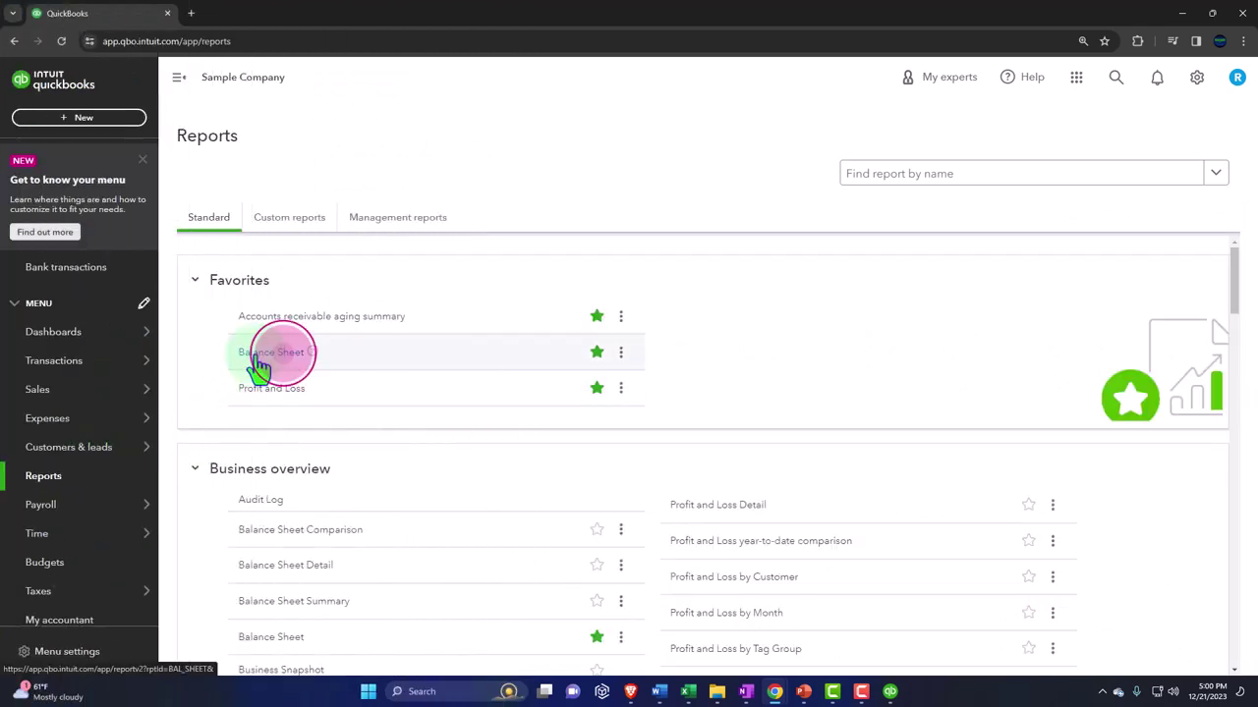
{"action": "scroll", "coordinate": [439, 424], "scroll_direction": "down", "scroll_amount": 2}
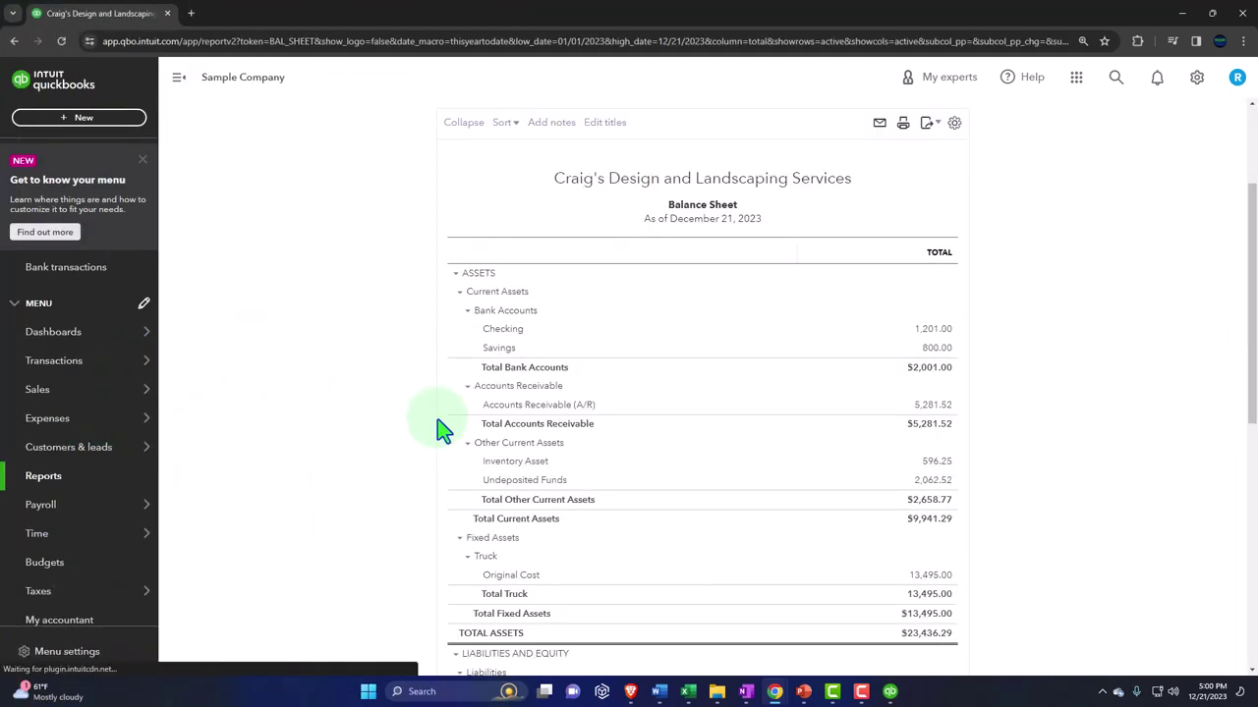
{"action": "left_click", "coordinate": [574, 395]}
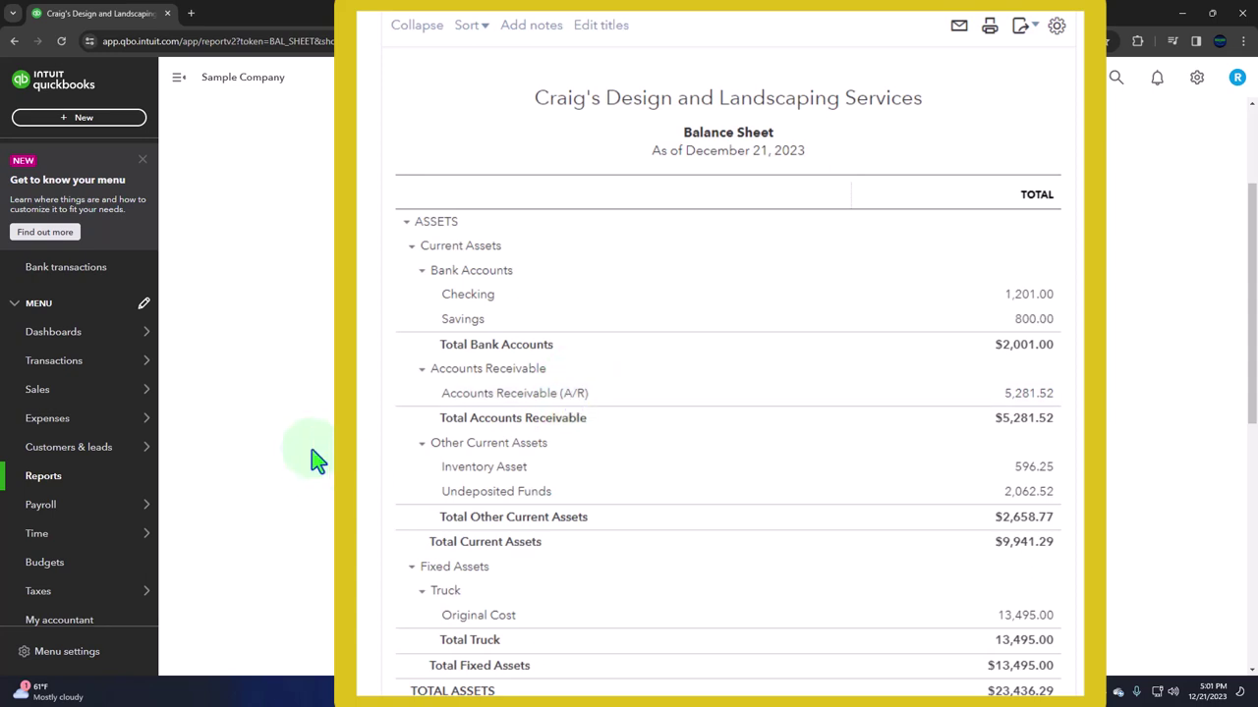
- Open the Profit and Loss report from Reports, then return to the QuickBooks Desktop Balance Sheet
{"action": "left_click", "coordinate": [84, 484]}
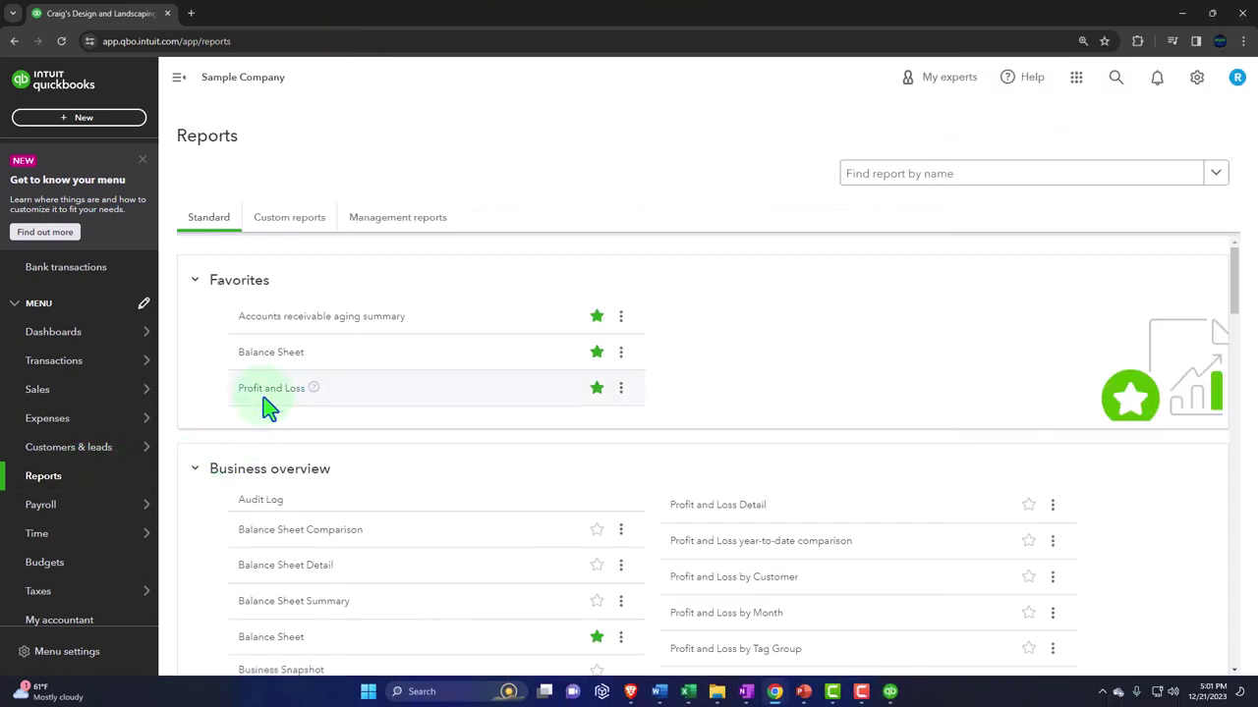
{"action": "left_click", "coordinate": [270, 389]}
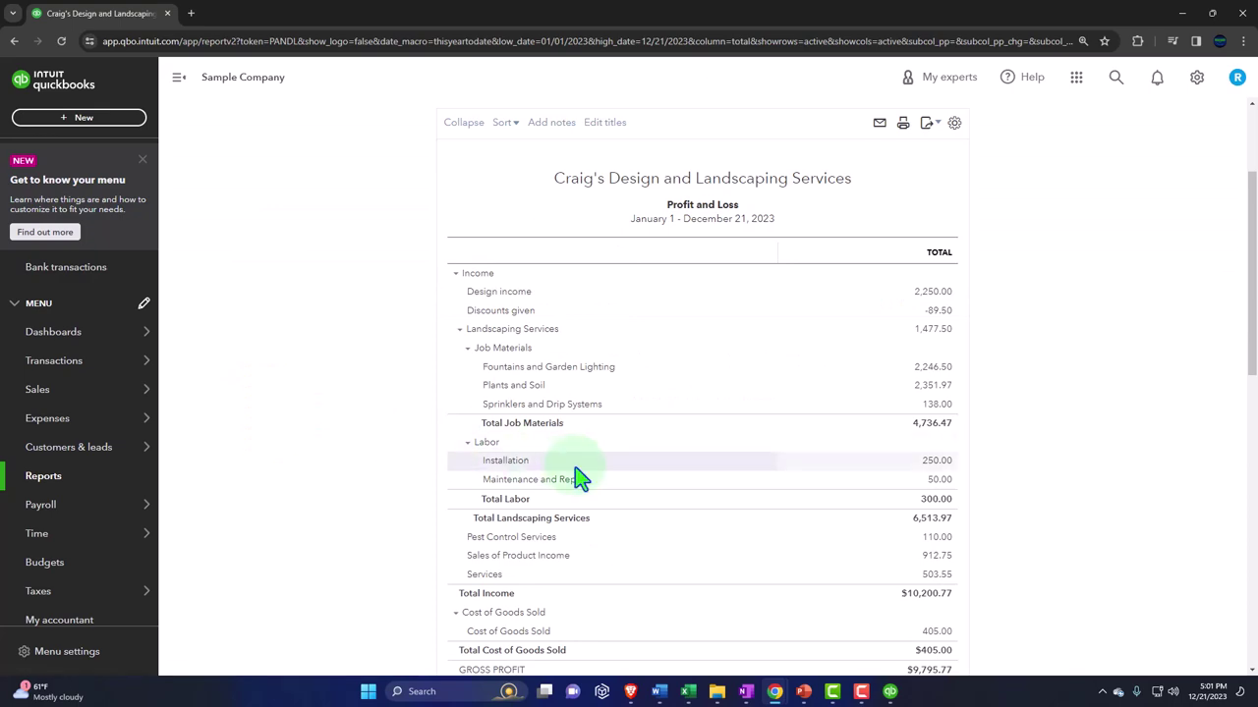
{"action": "left_click", "coordinate": [890, 692]}
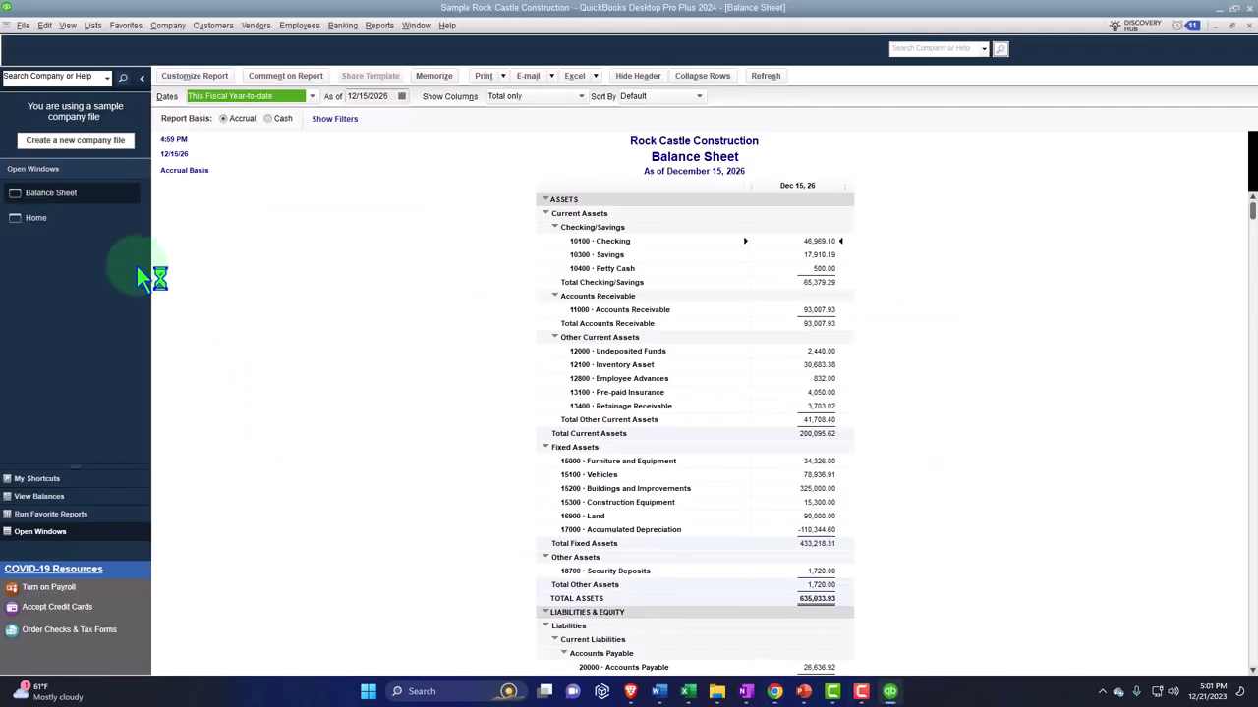
- Bring the desktop Balance Sheet forward, then minimize QuickBooks Desktop to reveal the online Profit and Loss
{"action": "left_click", "coordinate": [80, 218]}
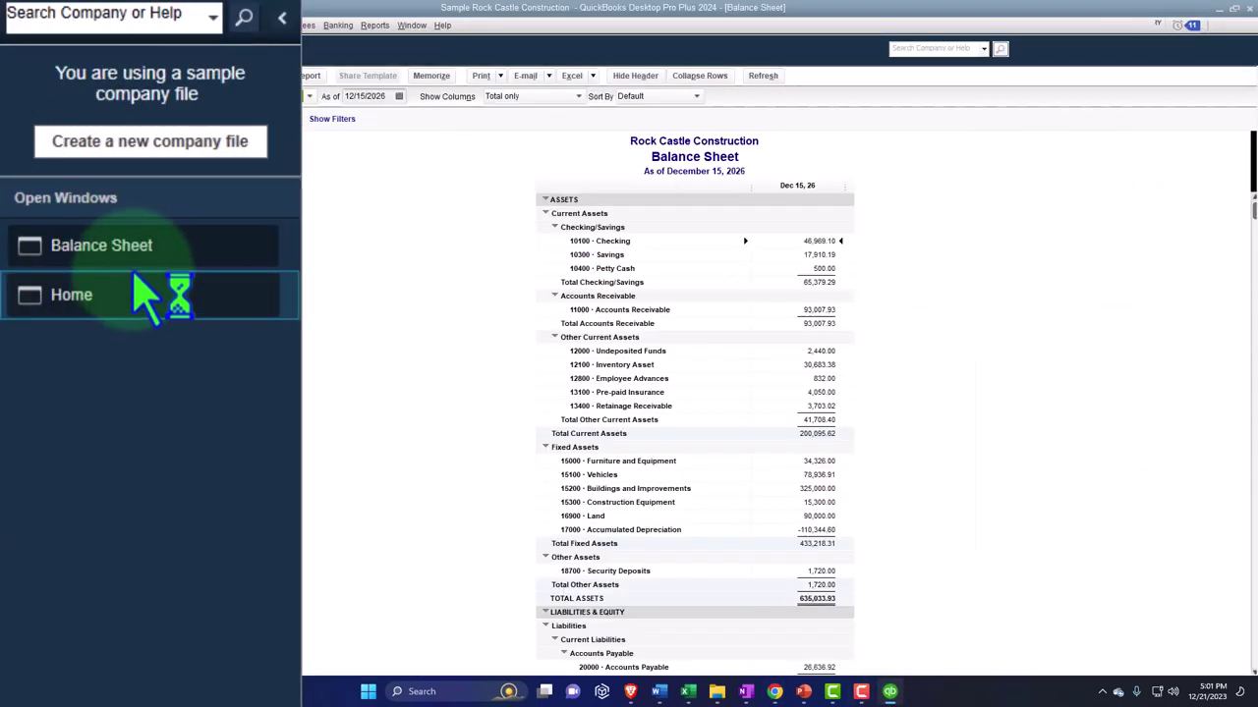
{"action": "left_click", "coordinate": [136, 285]}
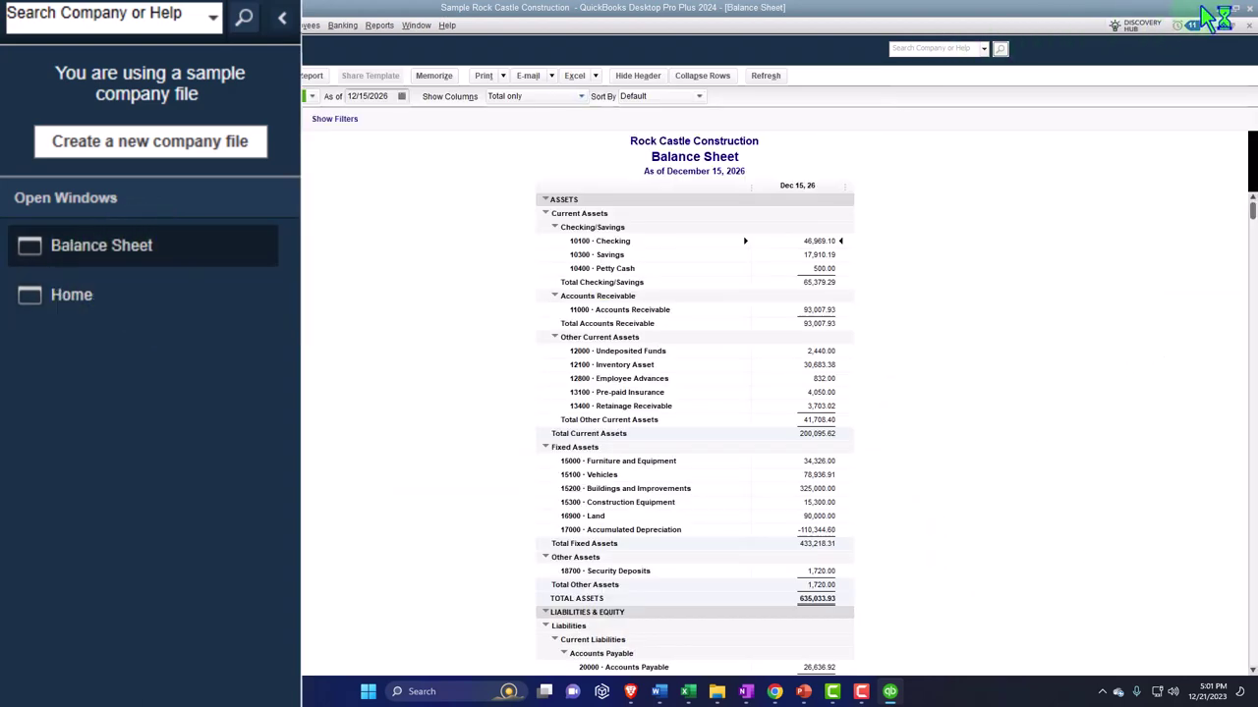
{"action": "left_click", "coordinate": [1215, 8]}
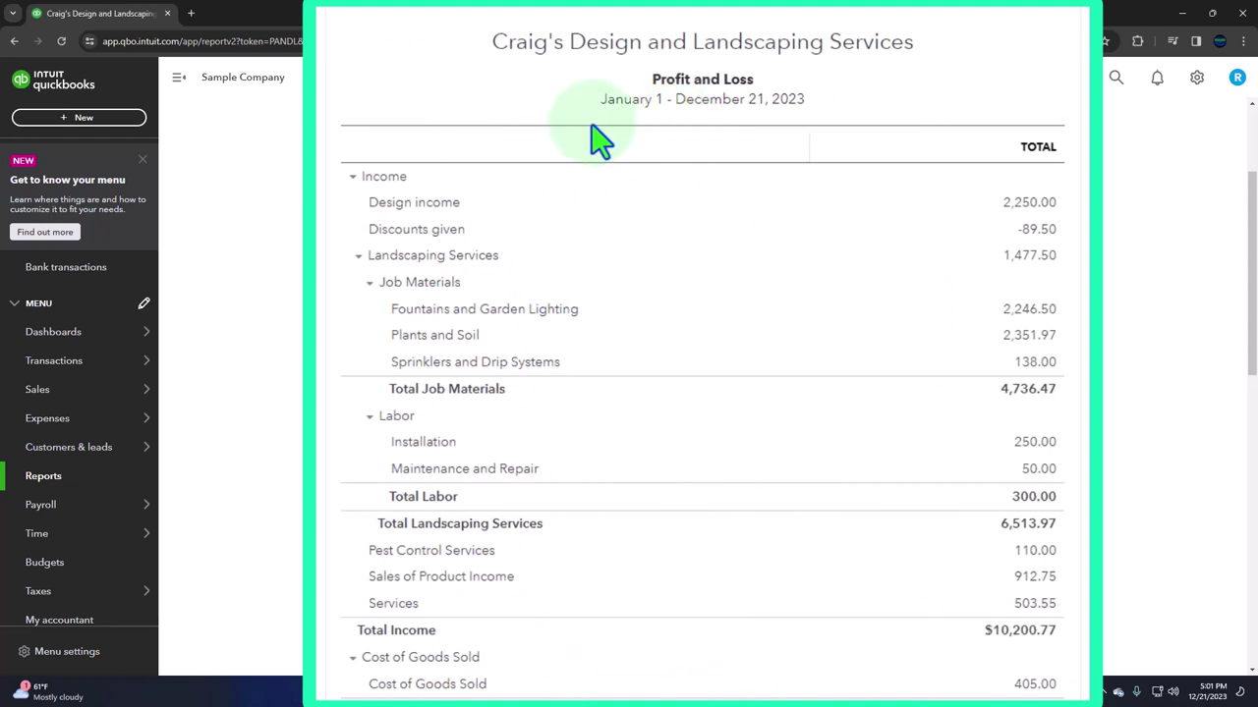
- Duplicate the Profit and Loss tab twice so three tabs are open
{"action": "right_click", "coordinate": [132, 24]}
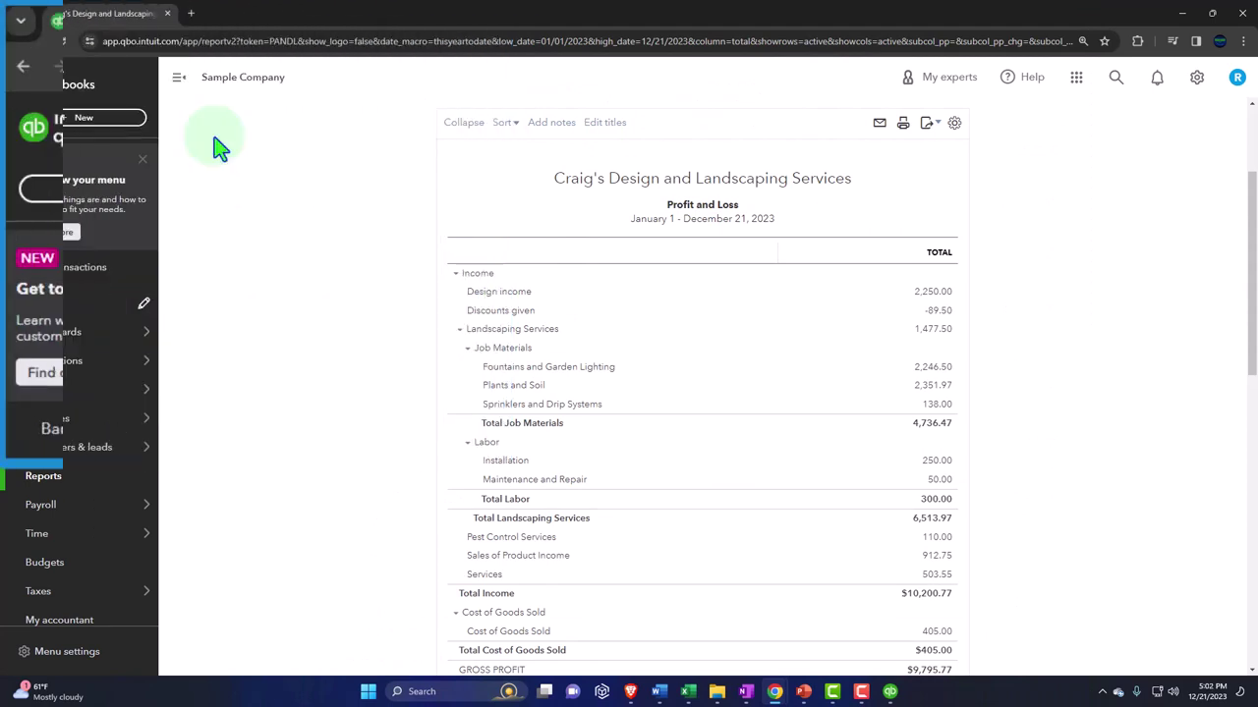
{"action": "left_click", "coordinate": [218, 147]}
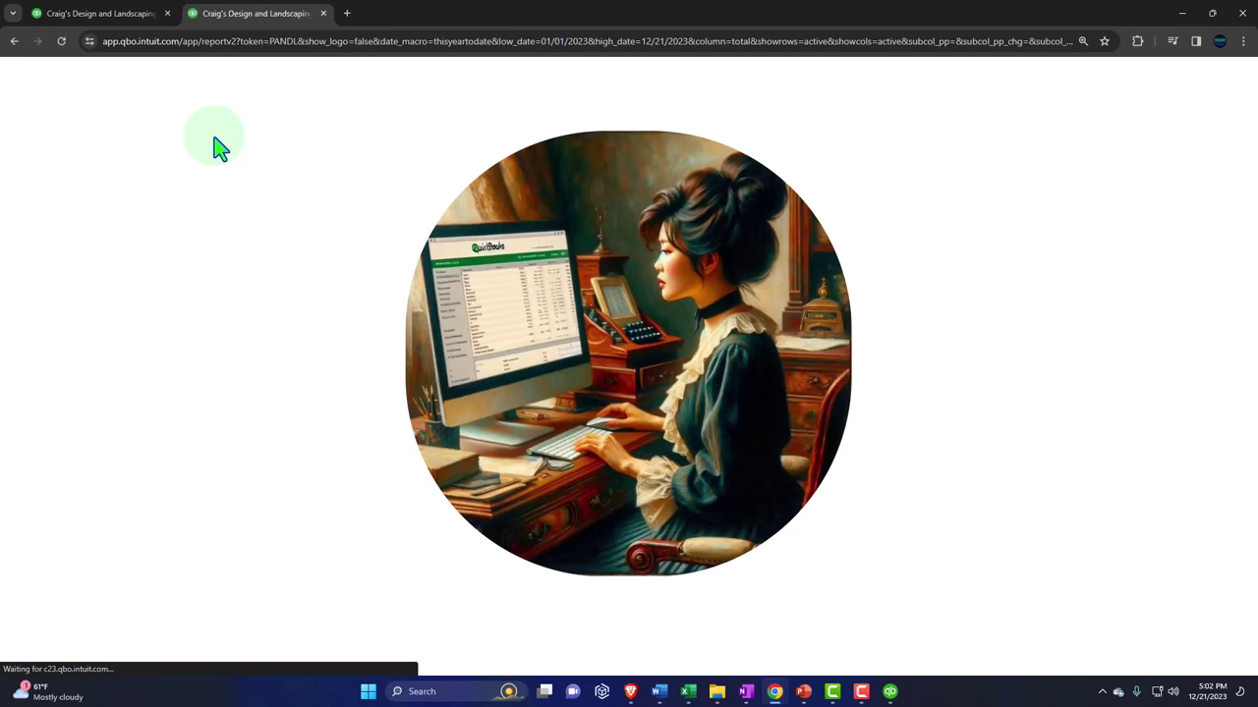
{"action": "right_click", "coordinate": [273, 21]}
{"action": "left_click", "coordinate": [354, 257]}
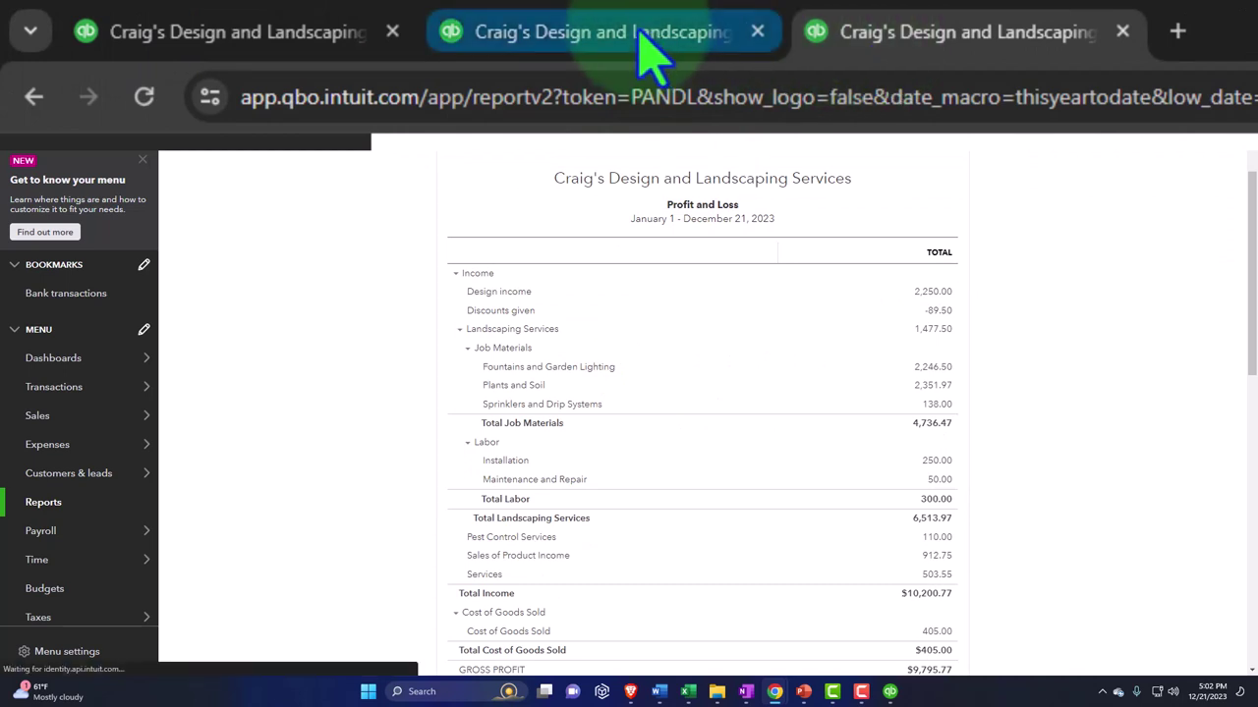
- Open the Balance Sheet report in the second tab
{"action": "mouse_move", "coordinate": [114, 422]}
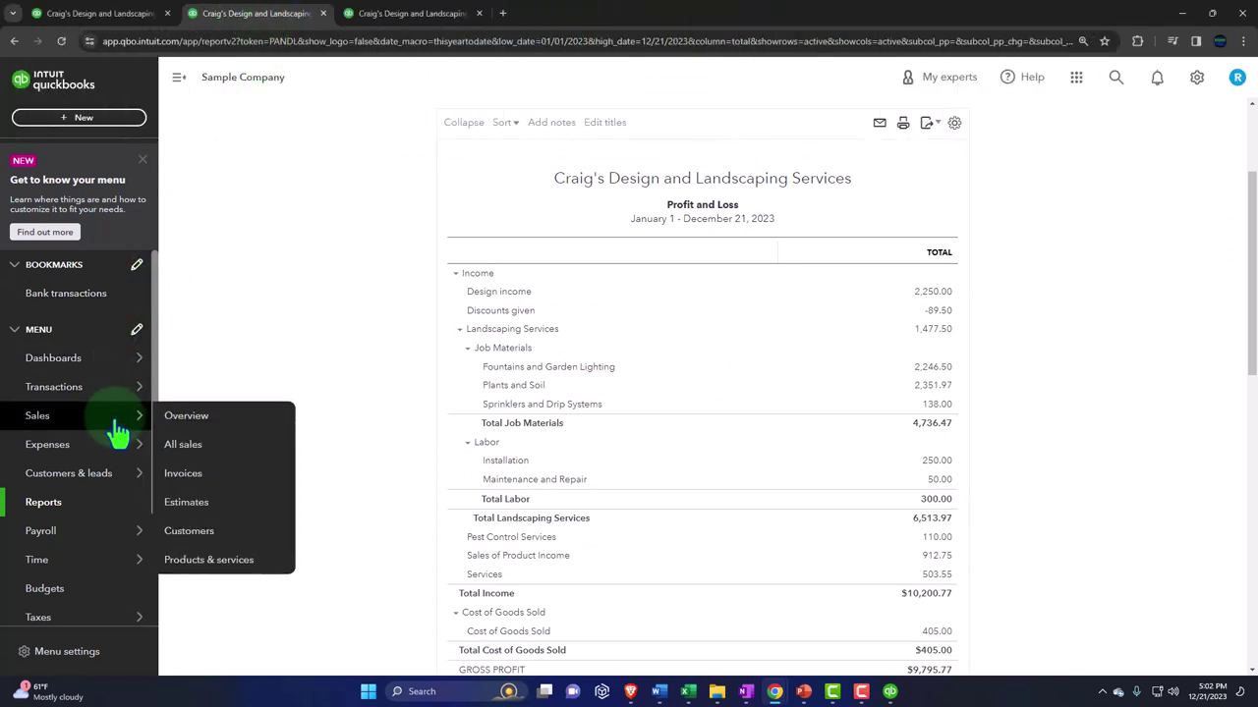
{"action": "left_click", "coordinate": [93, 504]}
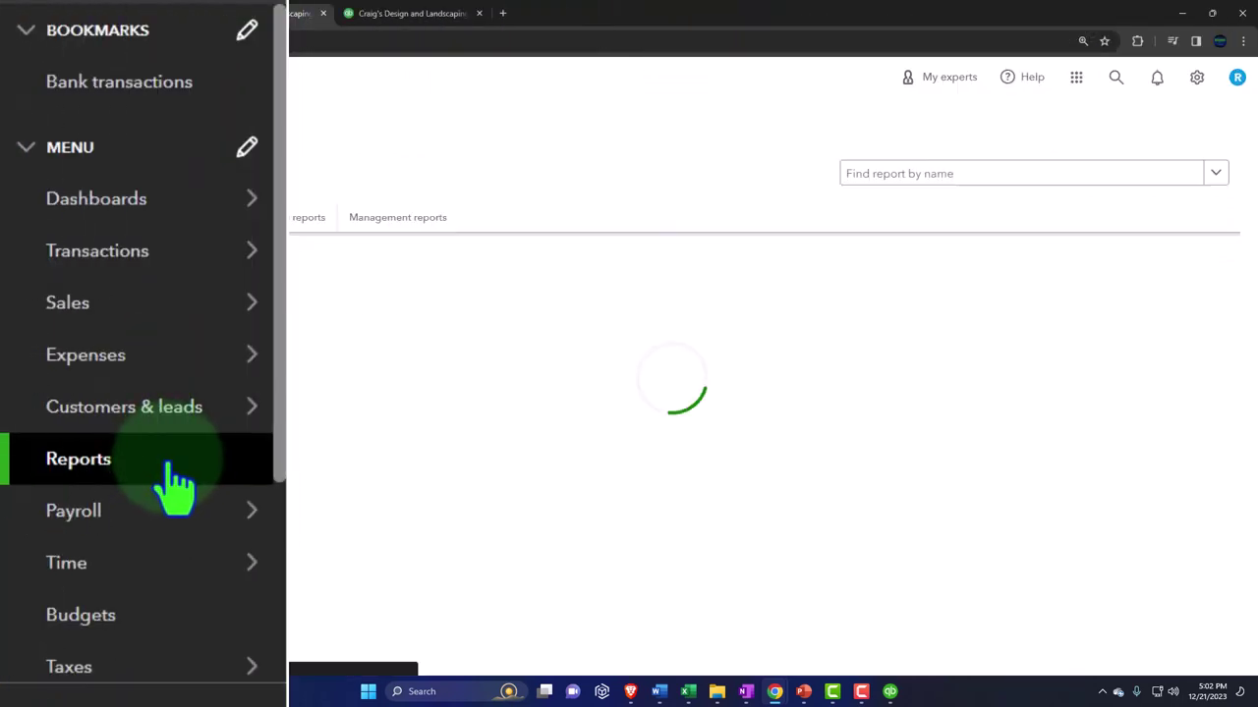
{"action": "left_click", "coordinate": [254, 355]}
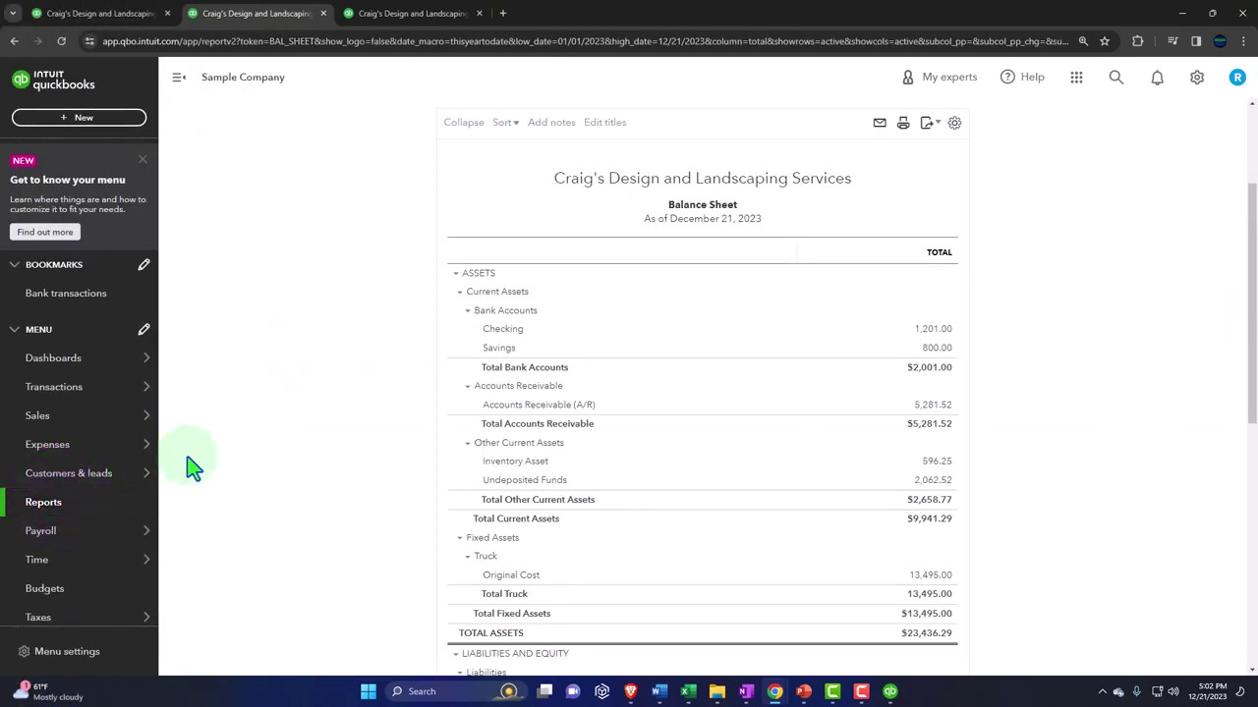
- Open the company's Home dashboard in the first tab
{"action": "left_click", "coordinate": [365, 14]}
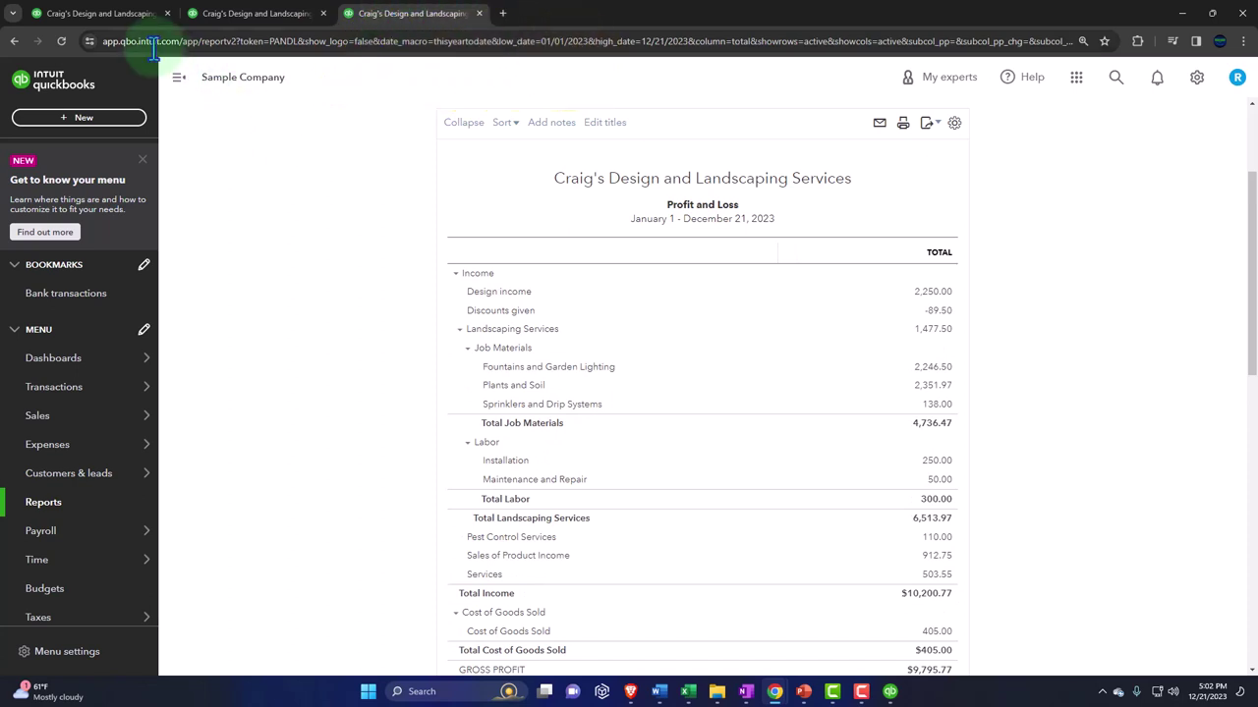
{"action": "left_click", "coordinate": [108, 14]}
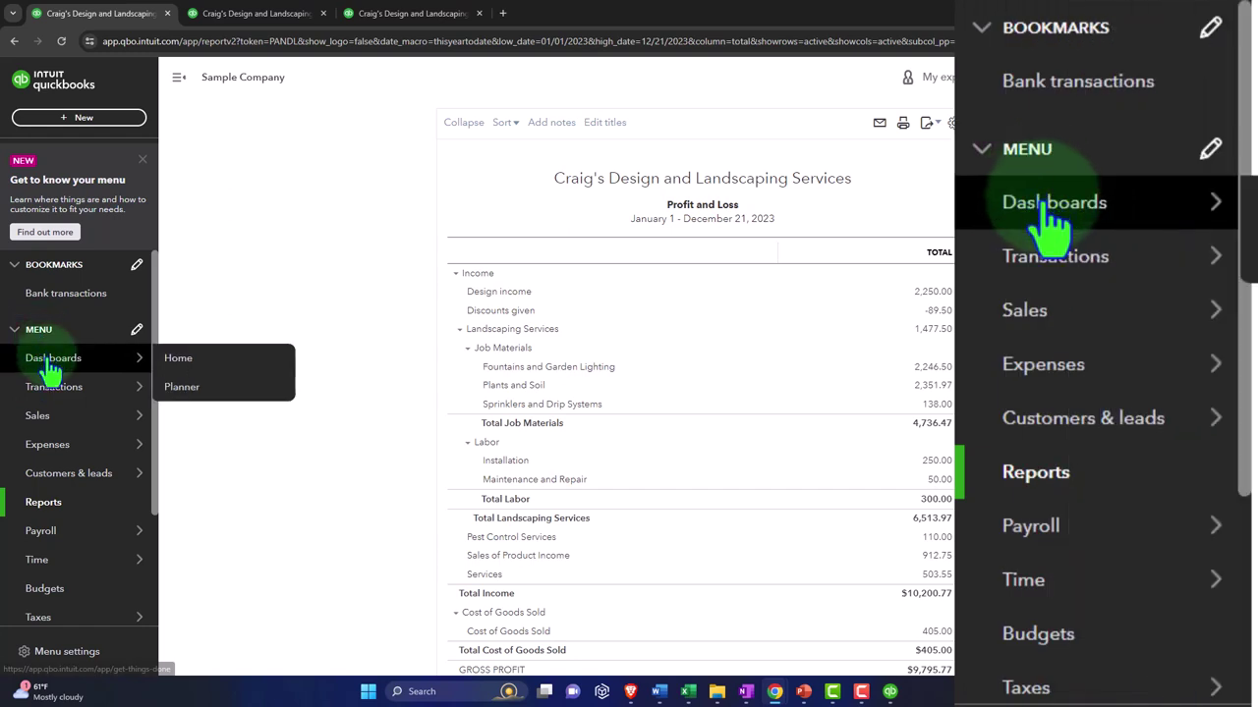
{"action": "left_click", "coordinate": [46, 356]}
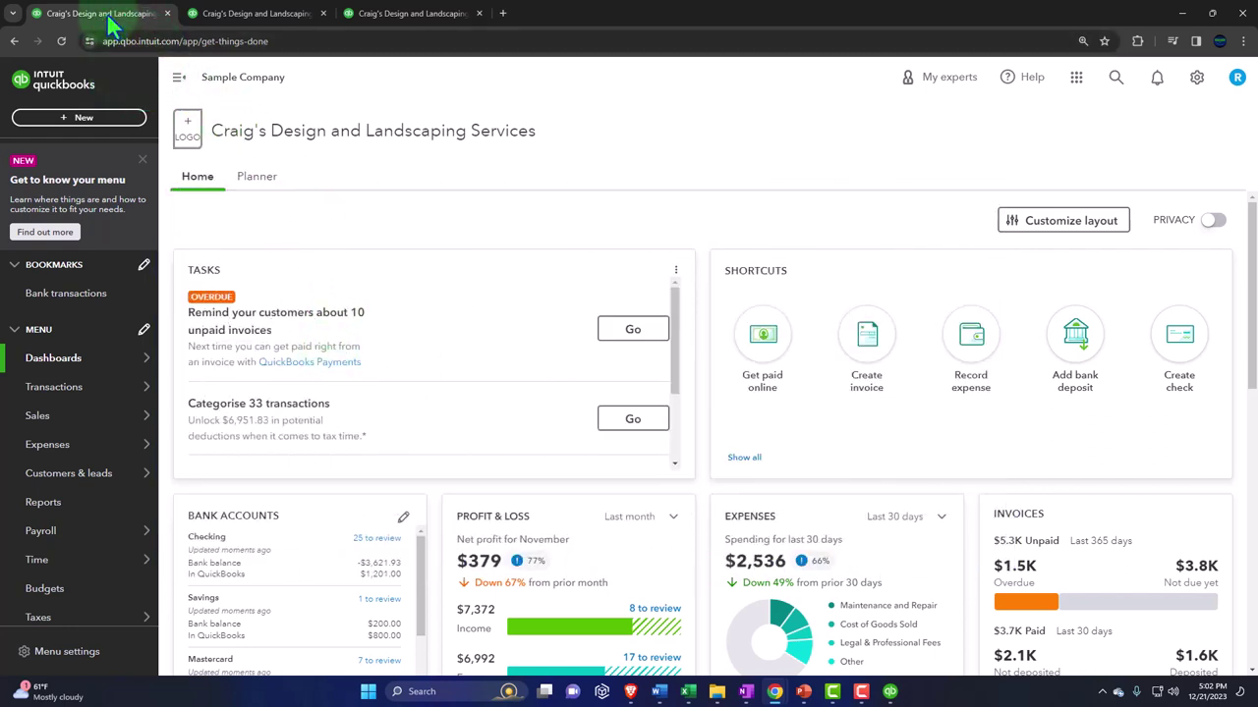
- Open and close the + New menu, then rerun the Balance Sheet report in its tab
{"action": "left_click", "coordinate": [84, 117]}
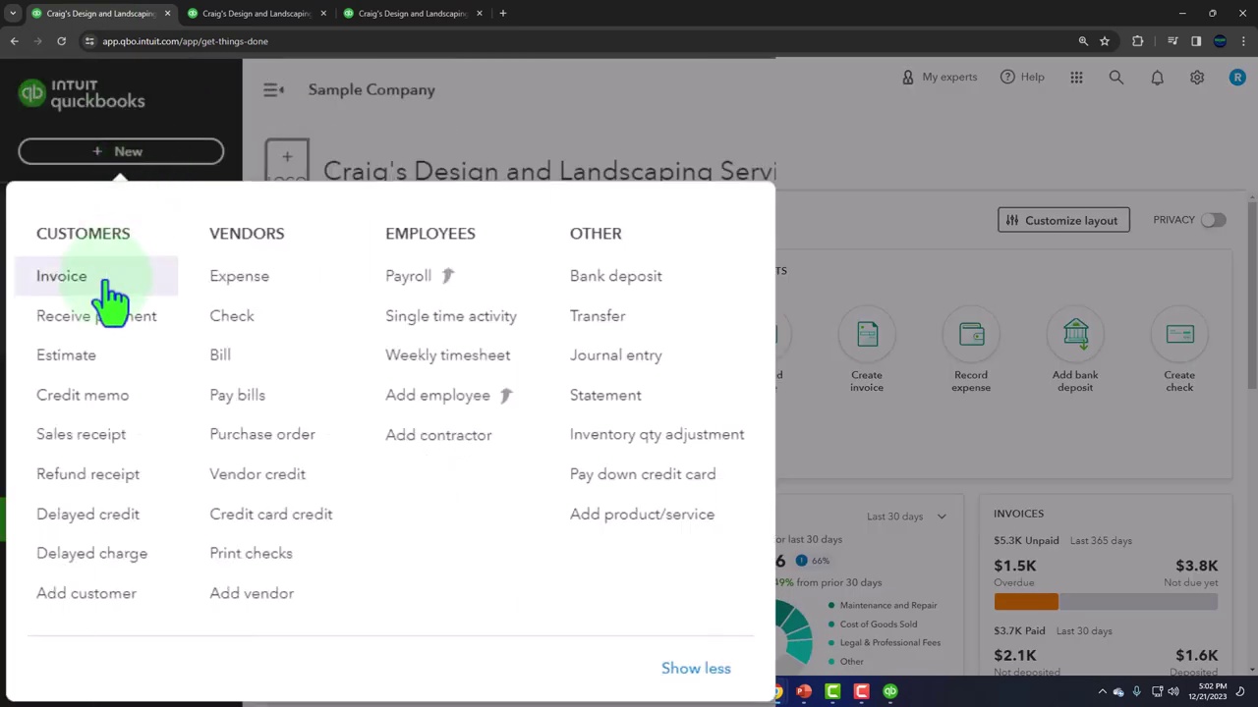
{"action": "left_click", "coordinate": [128, 152]}
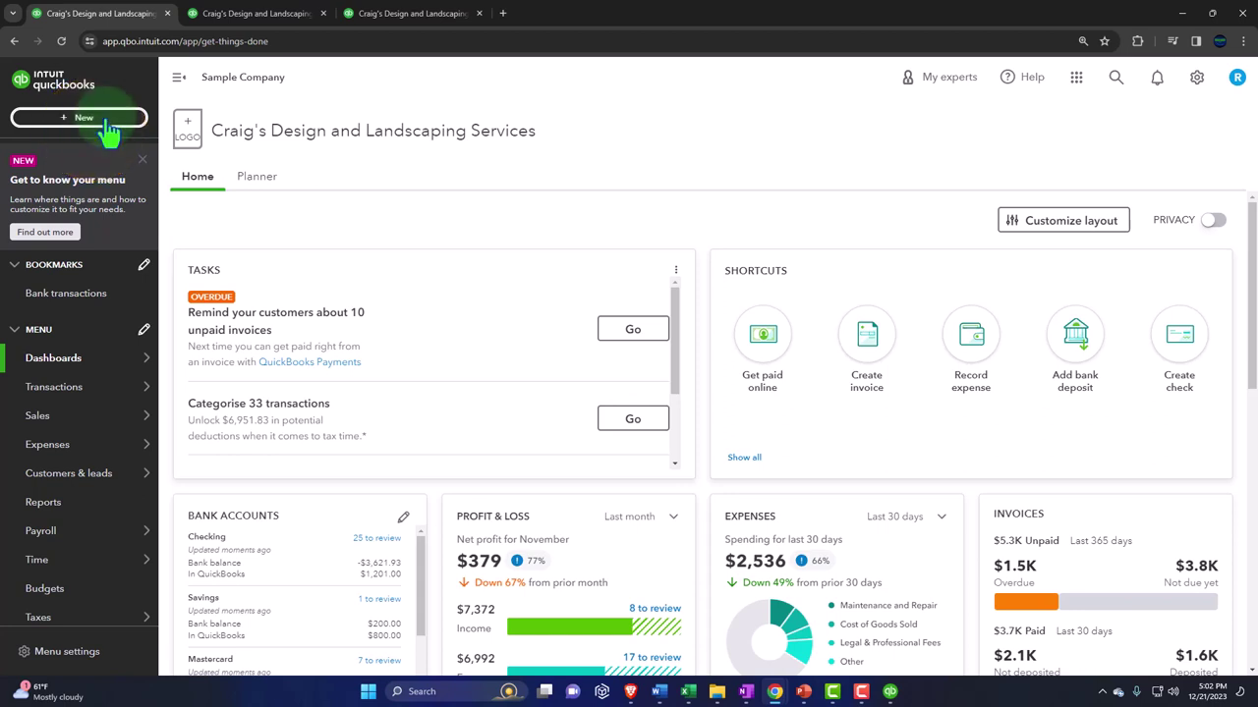
{"action": "left_click", "coordinate": [254, 13]}
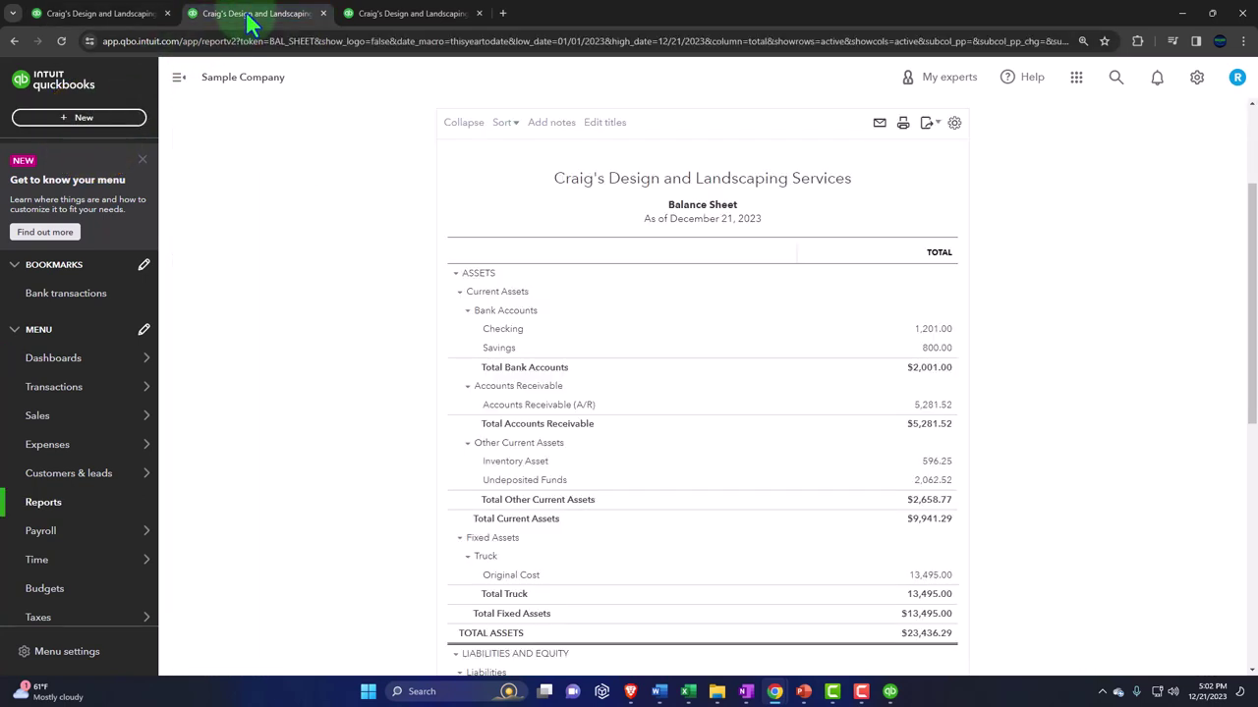
{"action": "scroll", "coordinate": [442, 206], "scroll_direction": "up", "scroll_amount": 3}
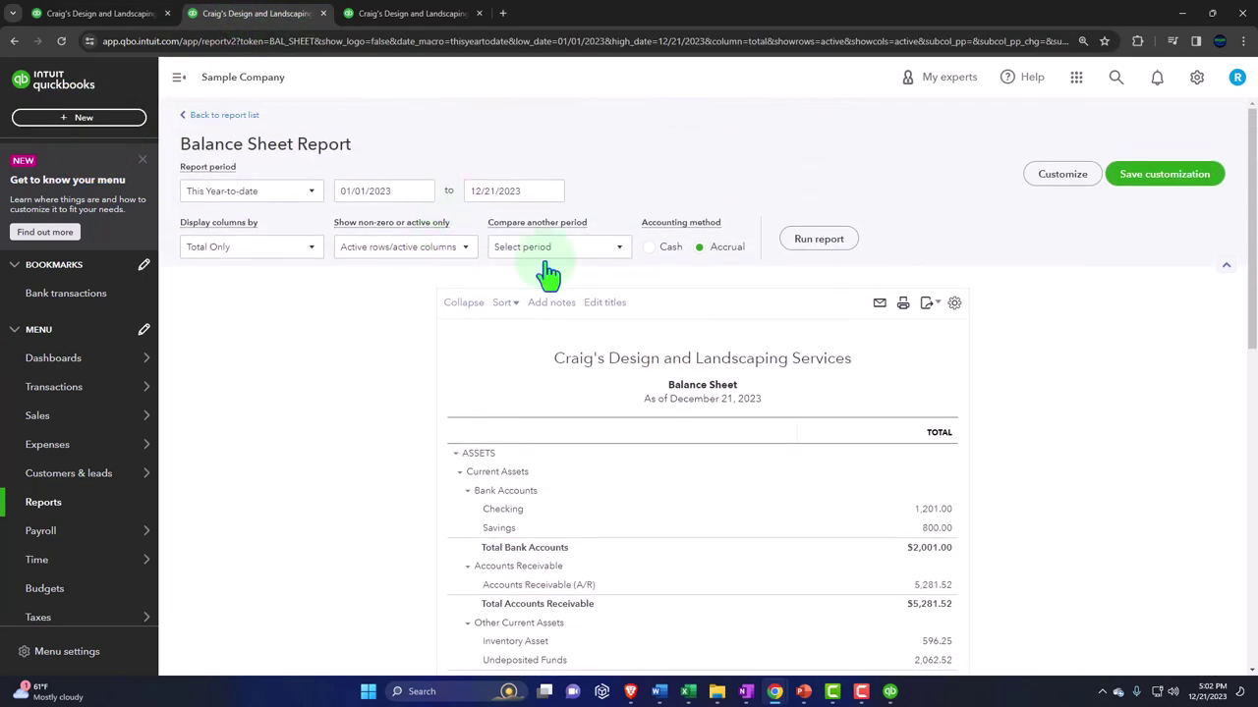
{"action": "left_click", "coordinate": [825, 241]}
{"action": "scroll", "coordinate": [415, 403], "scroll_direction": "down", "scroll_amount": 2}
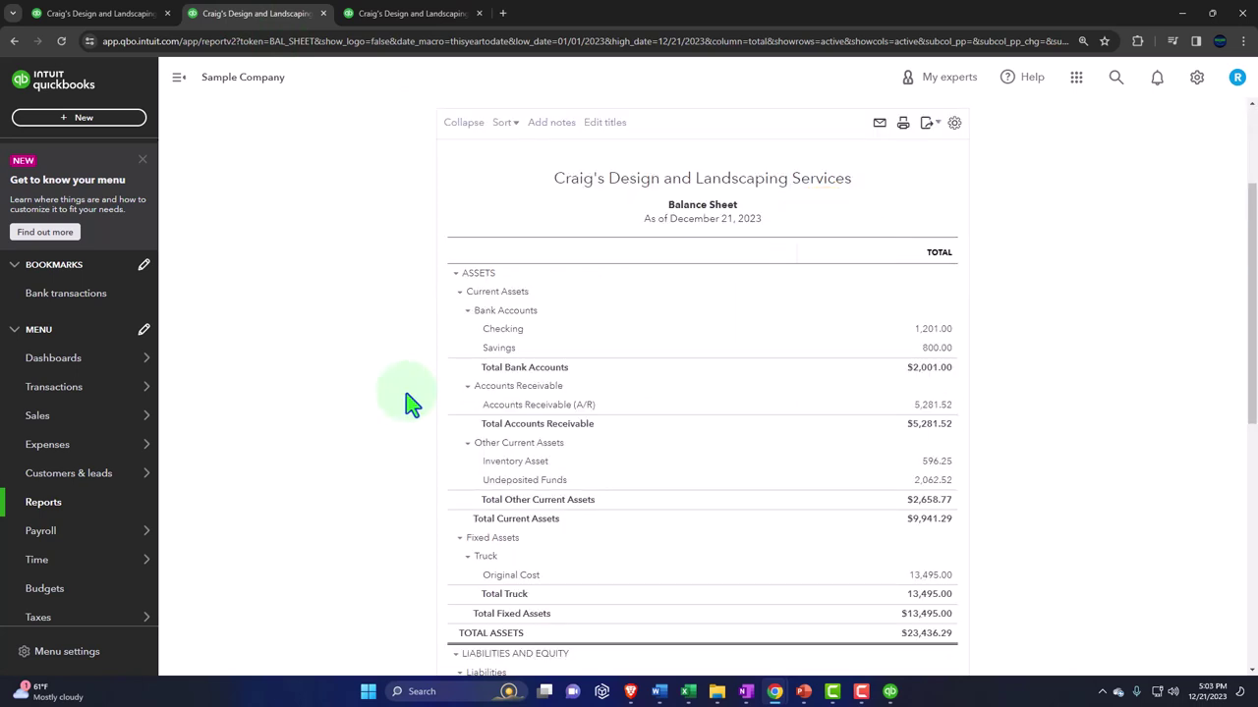
- Tear the Profit and Loss tab into its own window and snap the dashboard window left
{"action": "left_click", "coordinate": [120, 13]}
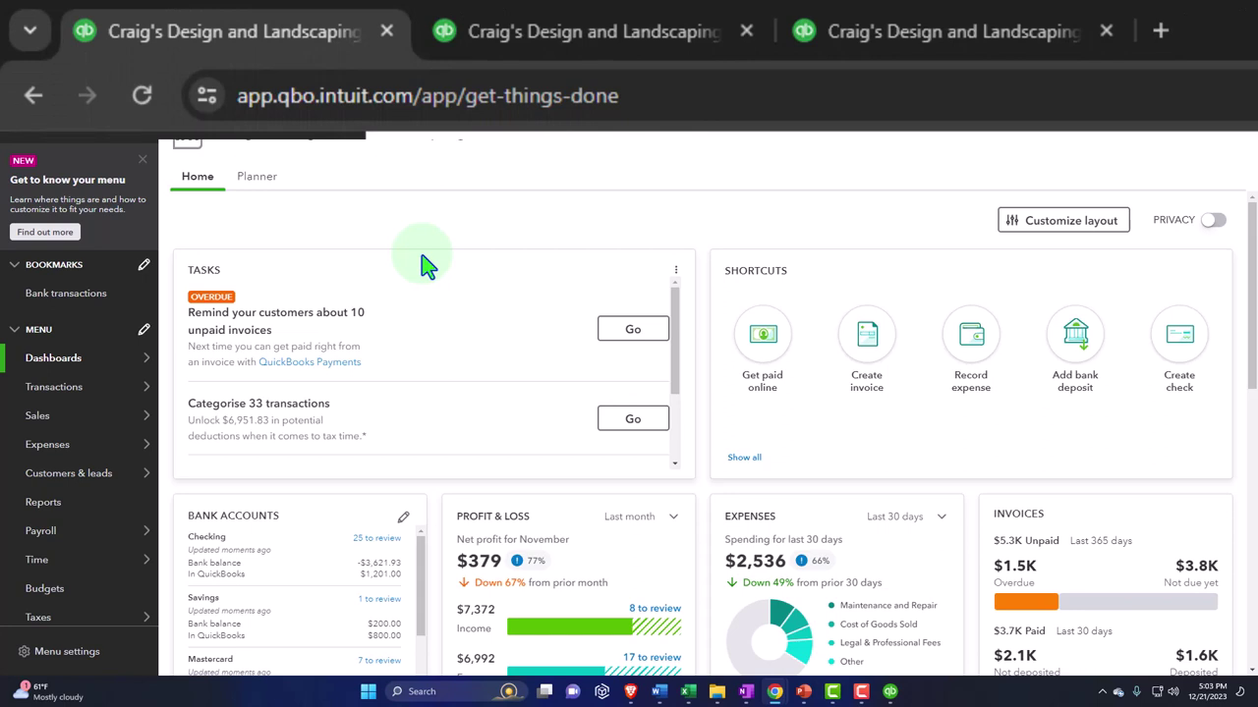
{"action": "left_click", "coordinate": [953, 34]}
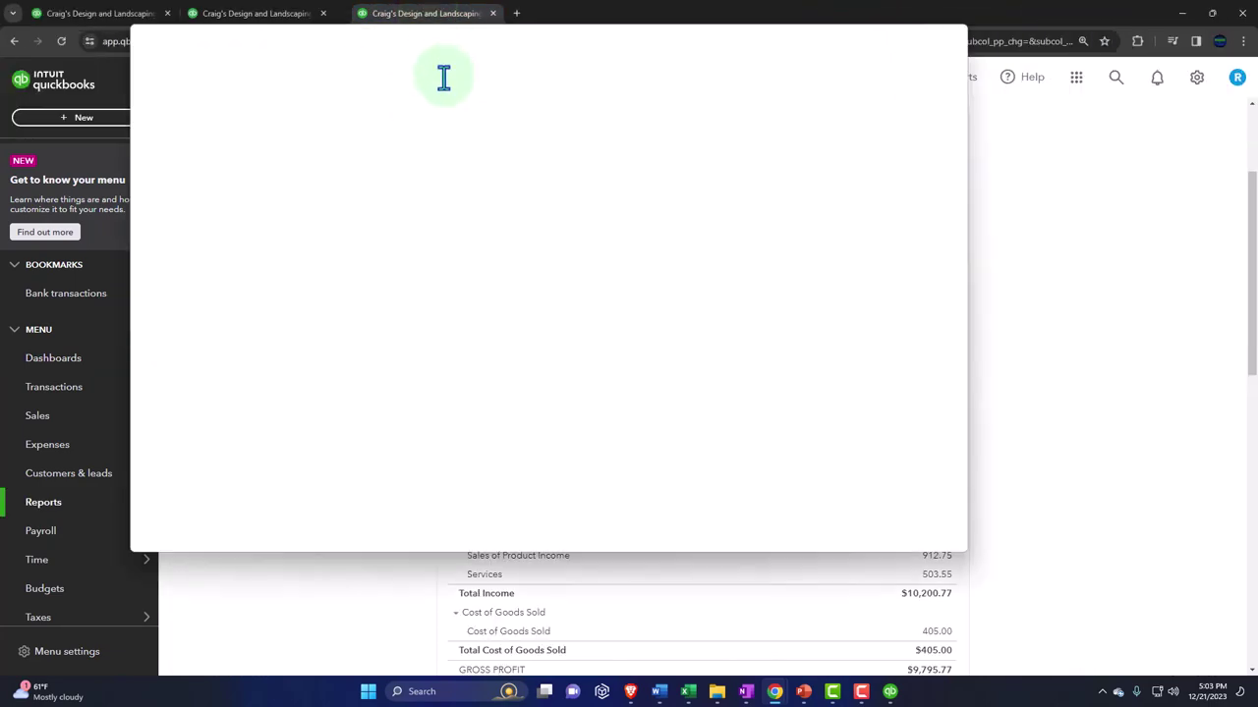
{"action": "left_click_drag", "start_coordinate": [443, 77], "coordinate": [705, 184]}
{"action": "left_click_drag", "start_coordinate": [561, 28], "coordinate": [15, 169]}
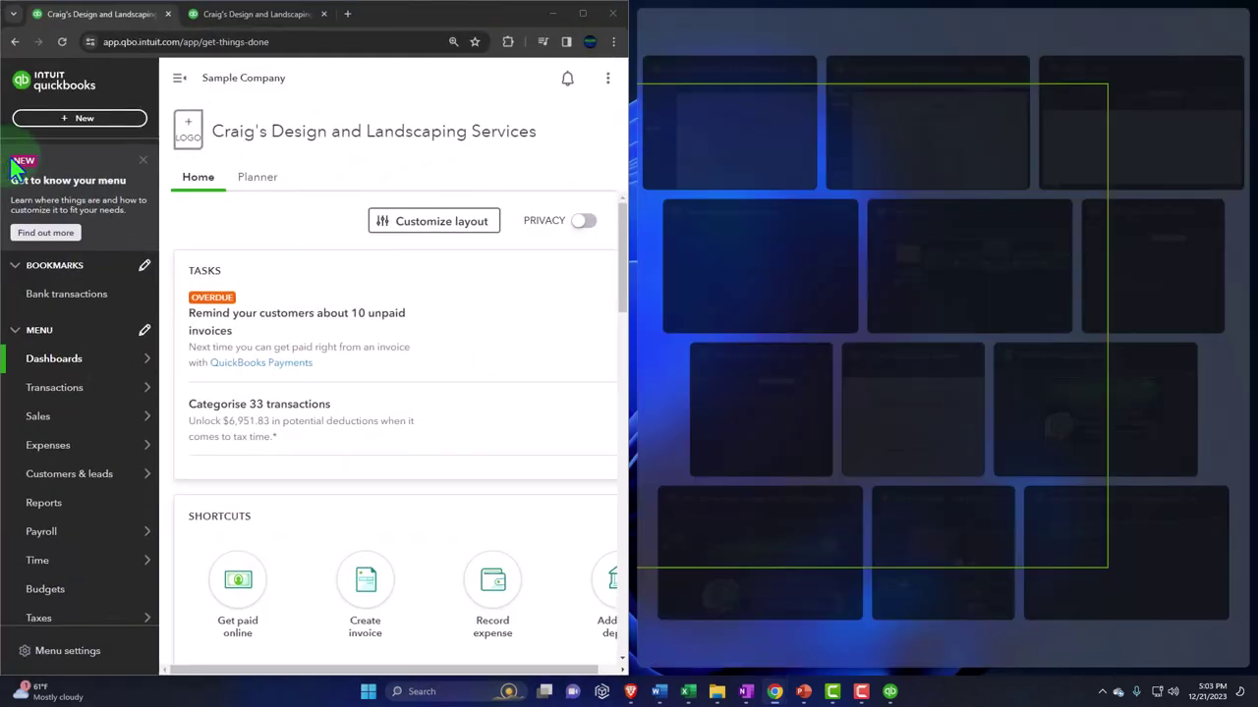
- Snap the Home dashboard window beside the Profit and Loss report window
{"action": "left_click", "coordinate": [935, 136]}
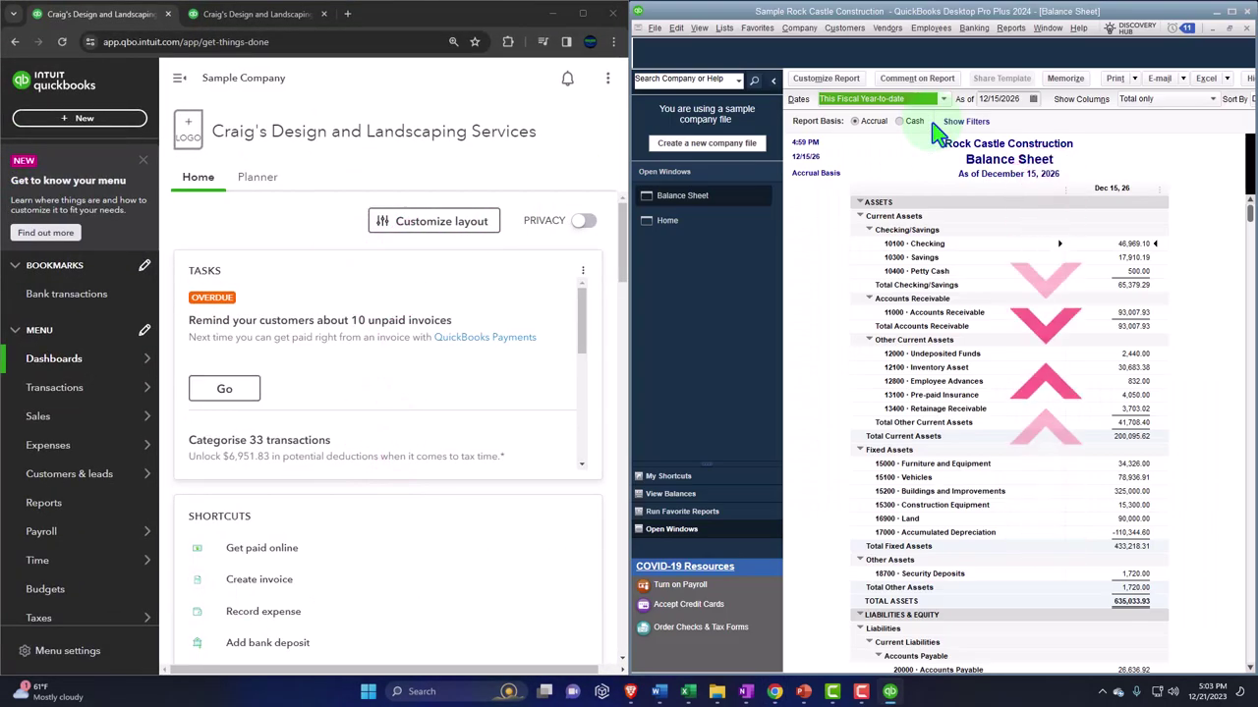
{"action": "left_click_drag", "start_coordinate": [520, 20], "coordinate": [10, 72]}
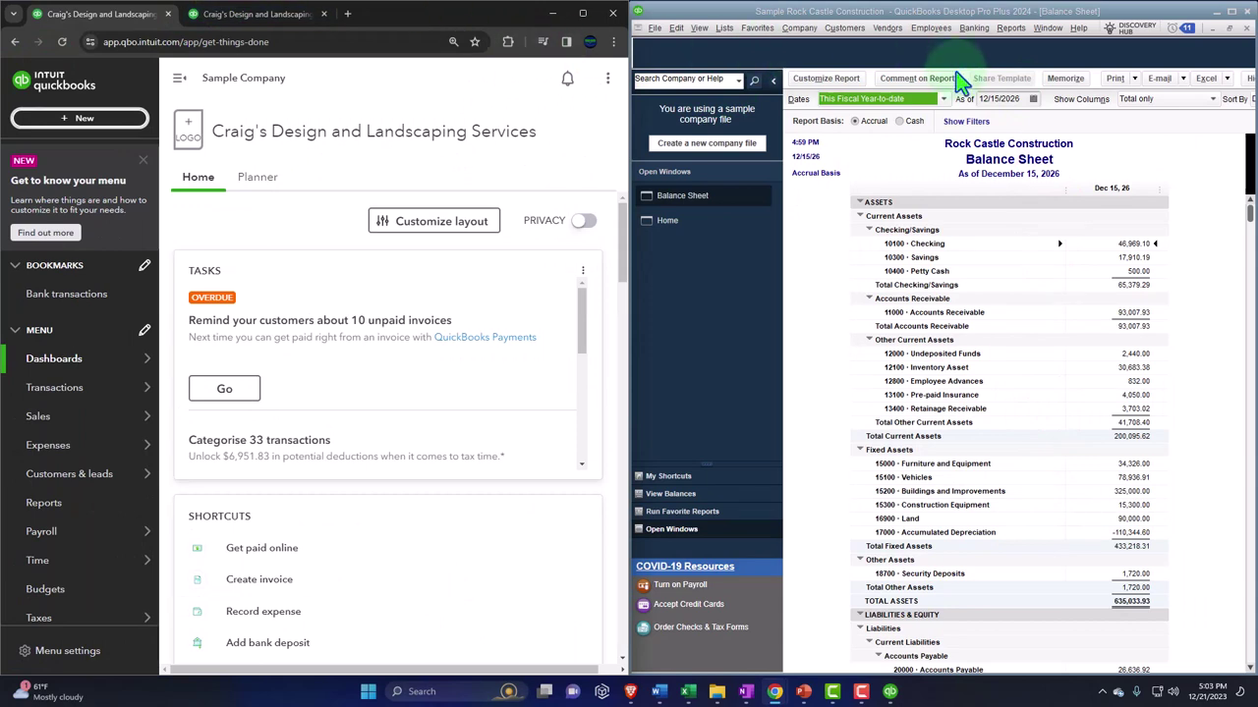
{"action": "key", "text": "alt+Tab"}
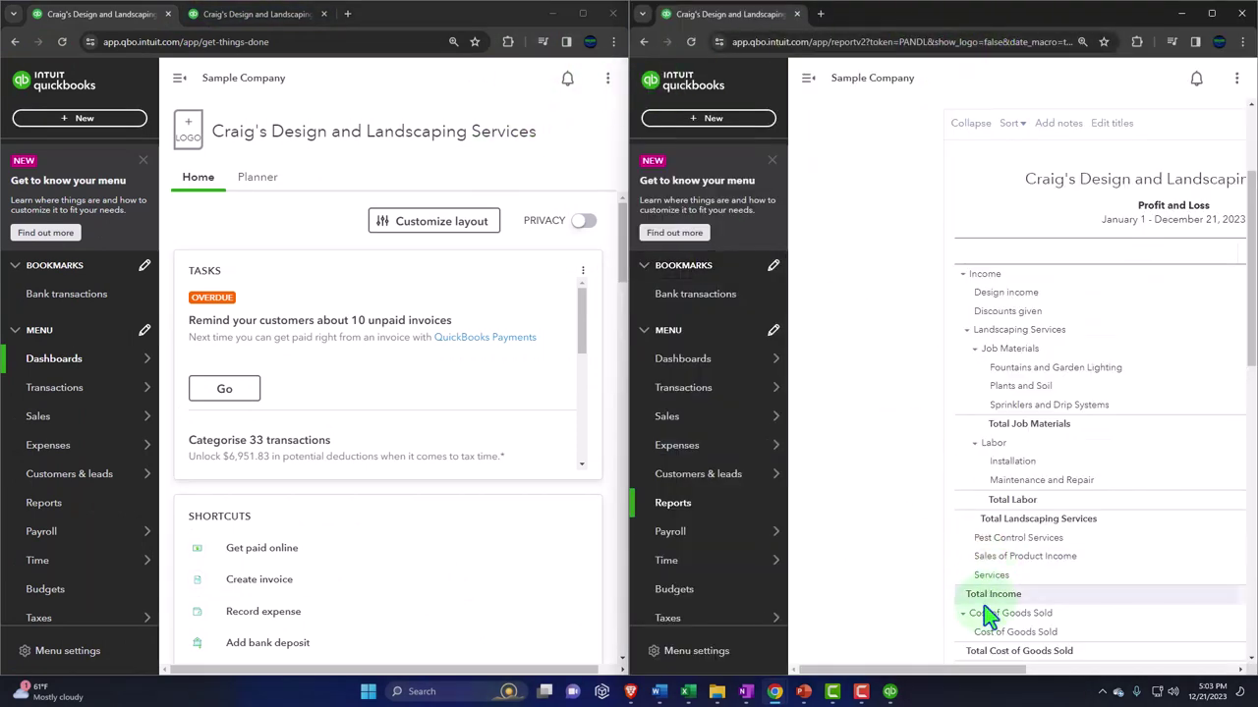
- Pull the Profit and Loss window out of its half and arrange it in a Snap Layout
{"action": "left_click_drag", "start_coordinate": [954, 670], "coordinate": [1047, 674]}
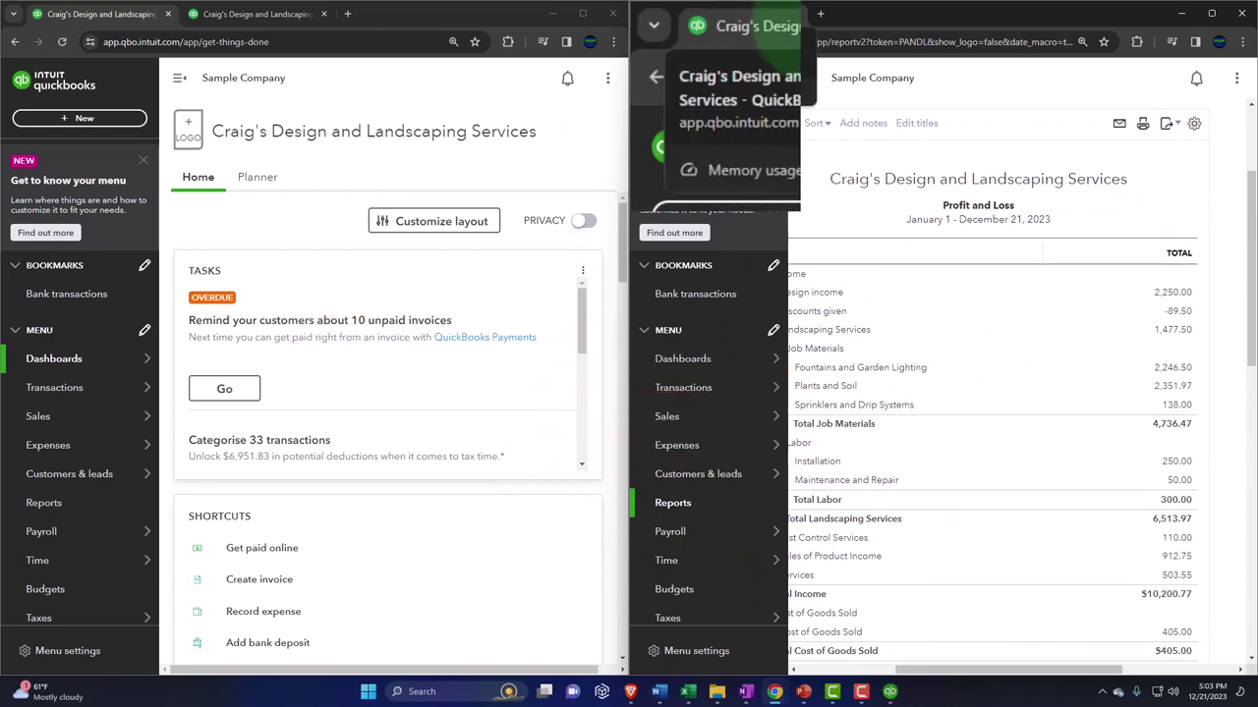
{"action": "left_click_drag", "start_coordinate": [727, 22], "coordinate": [384, 20]}
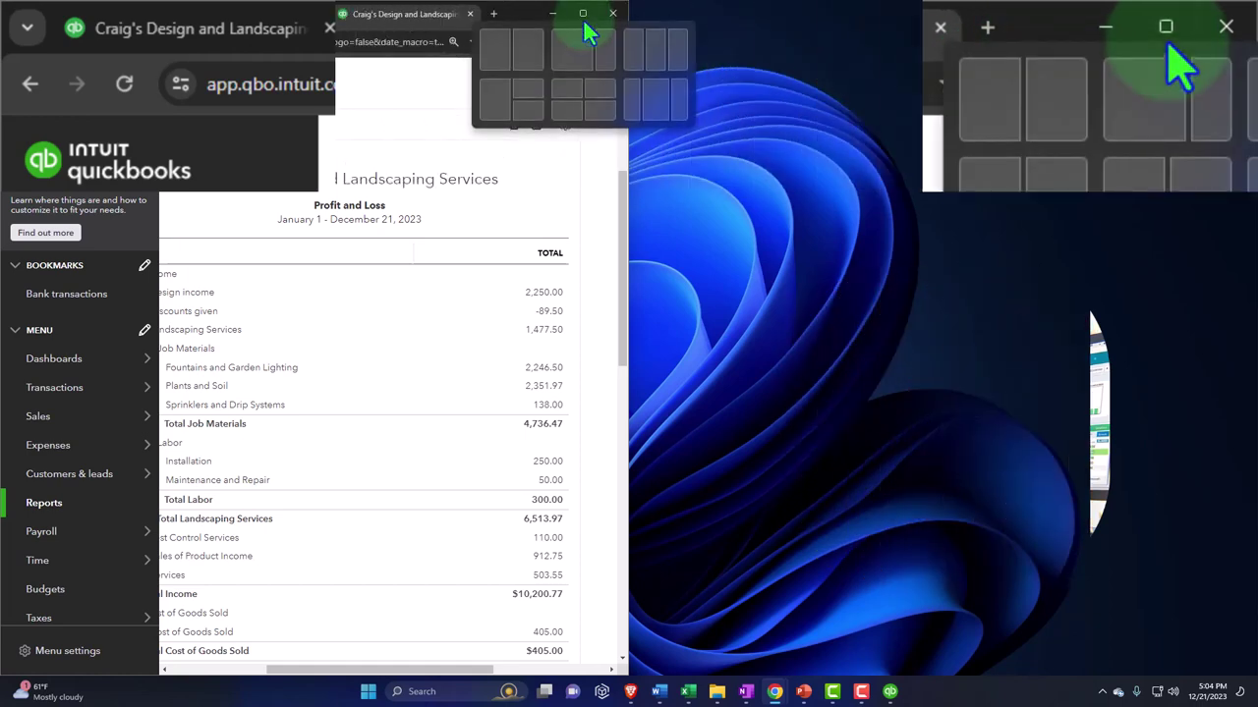
{"action": "left_click", "coordinate": [583, 28]}
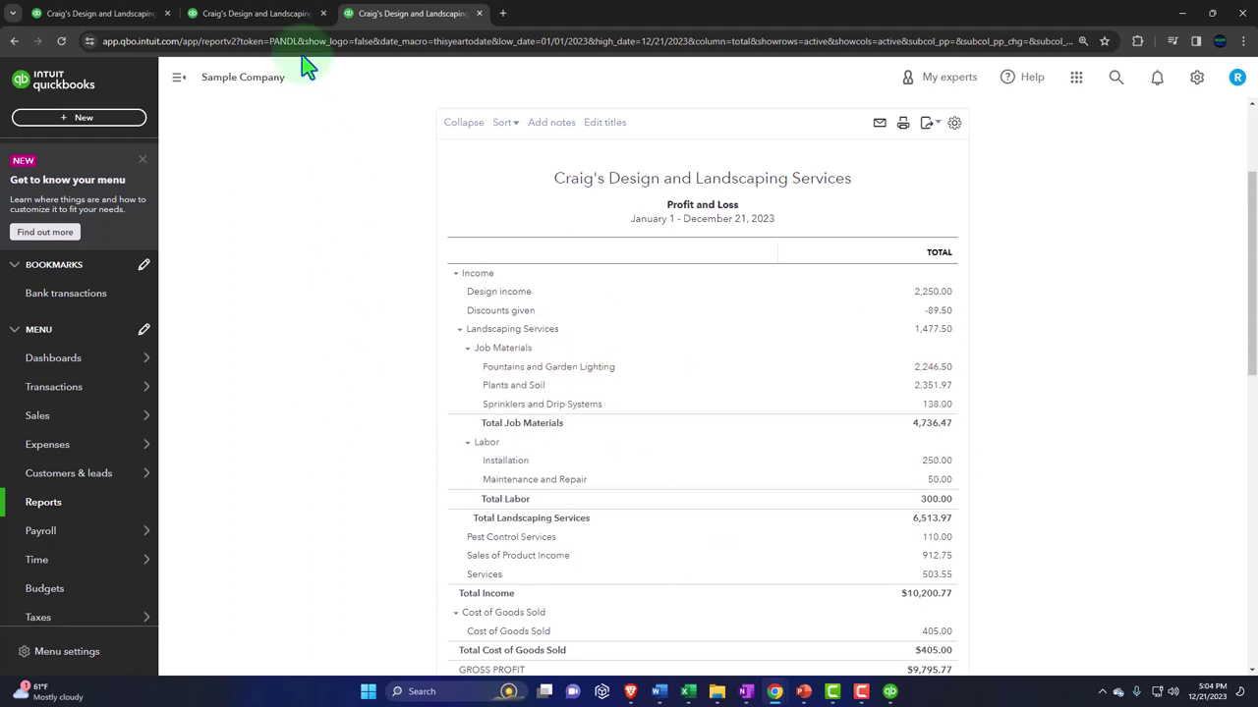
- Scroll to the top of the Profit and Loss report, then go to the first tab's Home dashboard
{"action": "scroll", "coordinate": [324, 161], "scroll_direction": "up", "scroll_amount": 2}
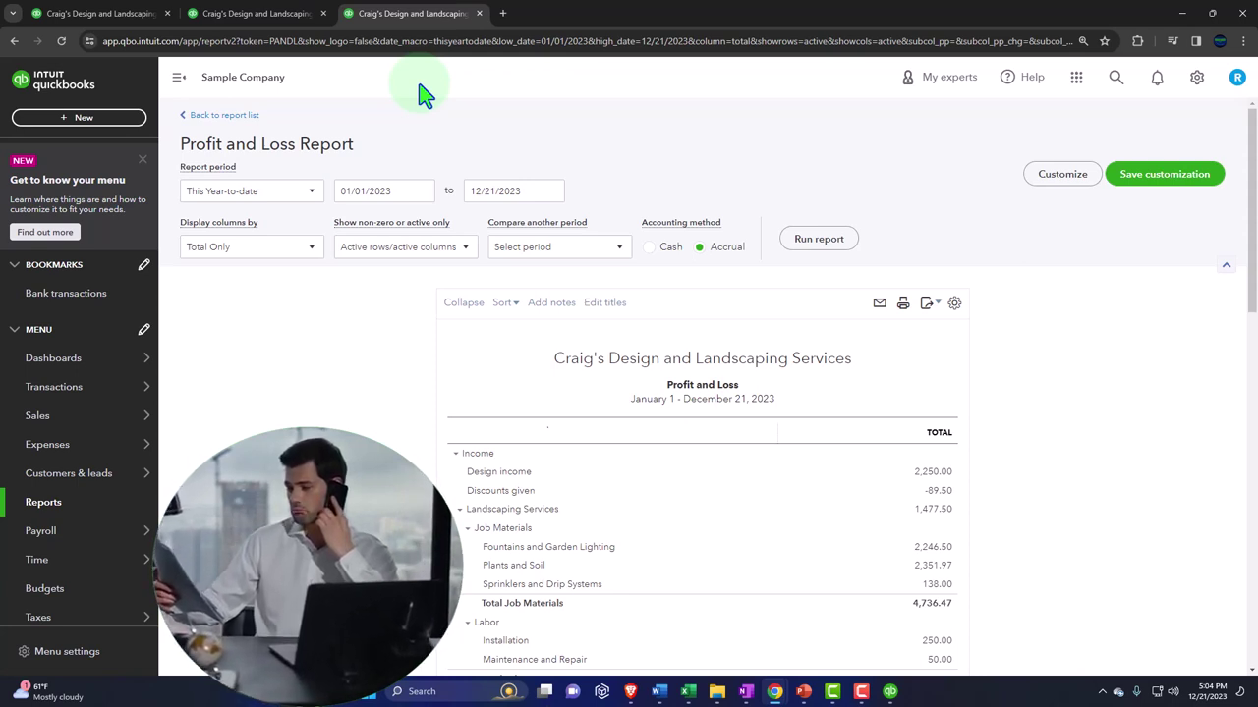
{"action": "left_click", "coordinate": [125, 15]}
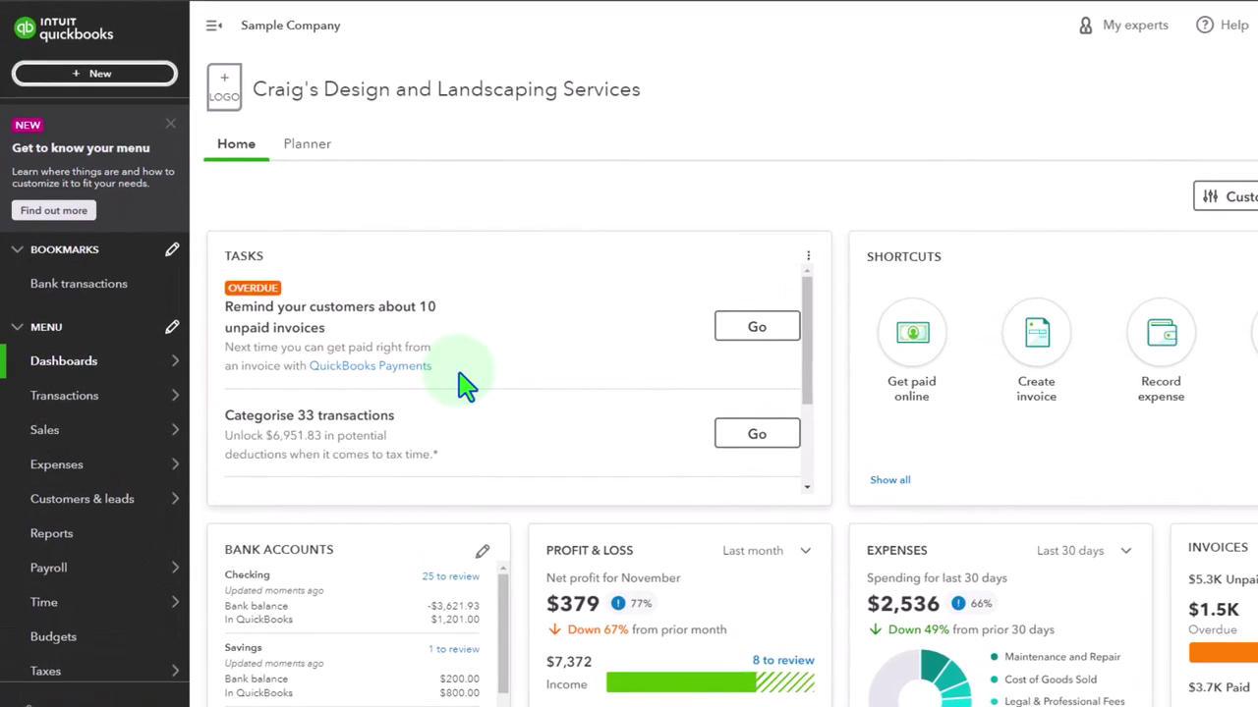
{"action": "left_click", "coordinate": [257, 13]}
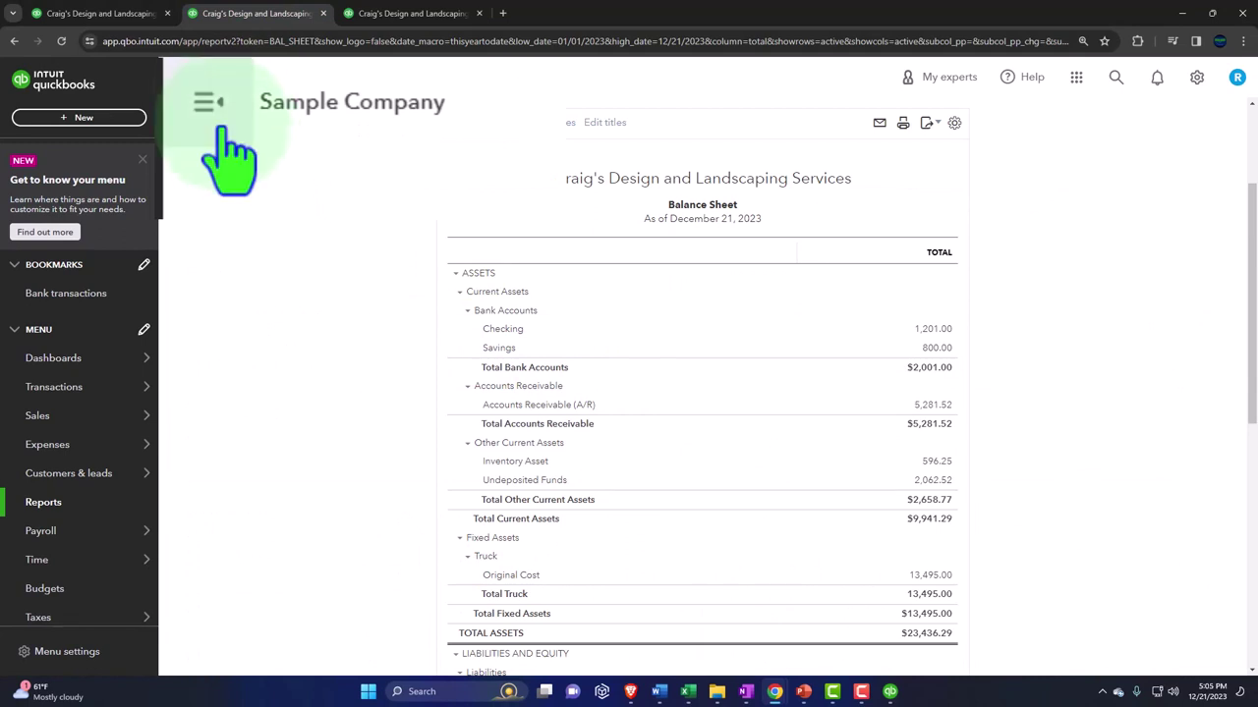
{"action": "left_click", "coordinate": [208, 102]}
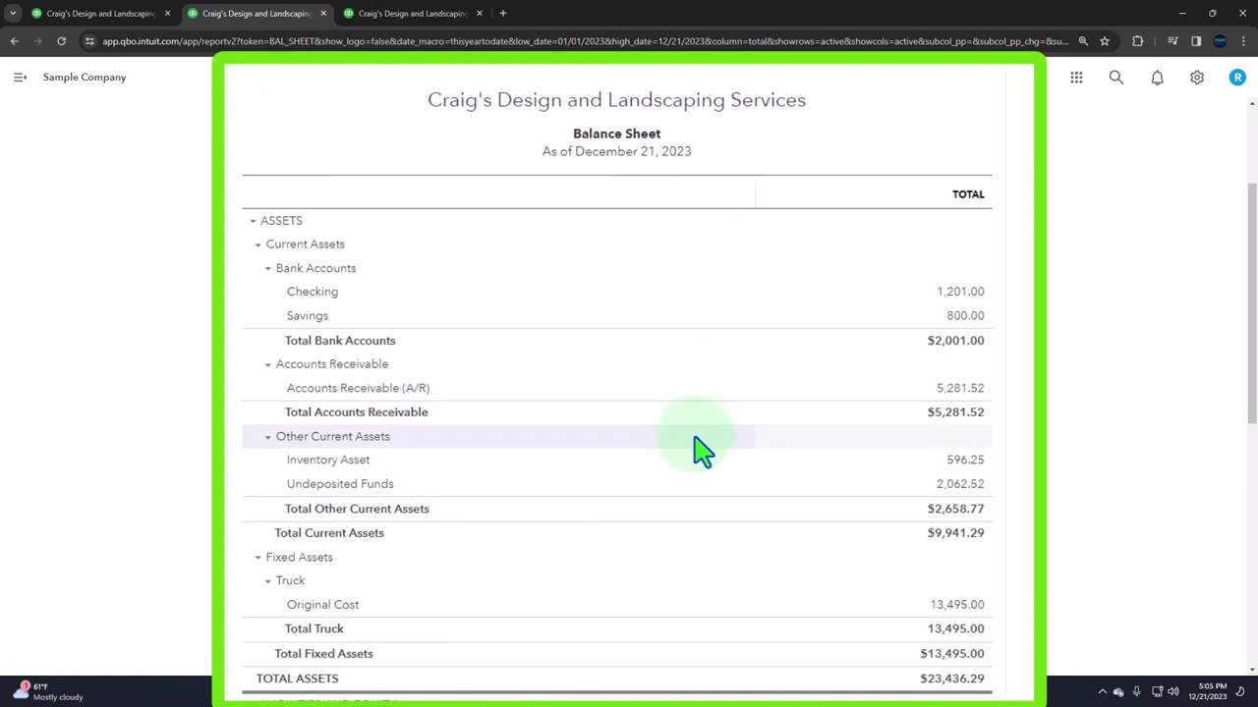
{"action": "key", "text": "ctrl+plus"}
{"action": "key", "text": "ctrl+plus"}
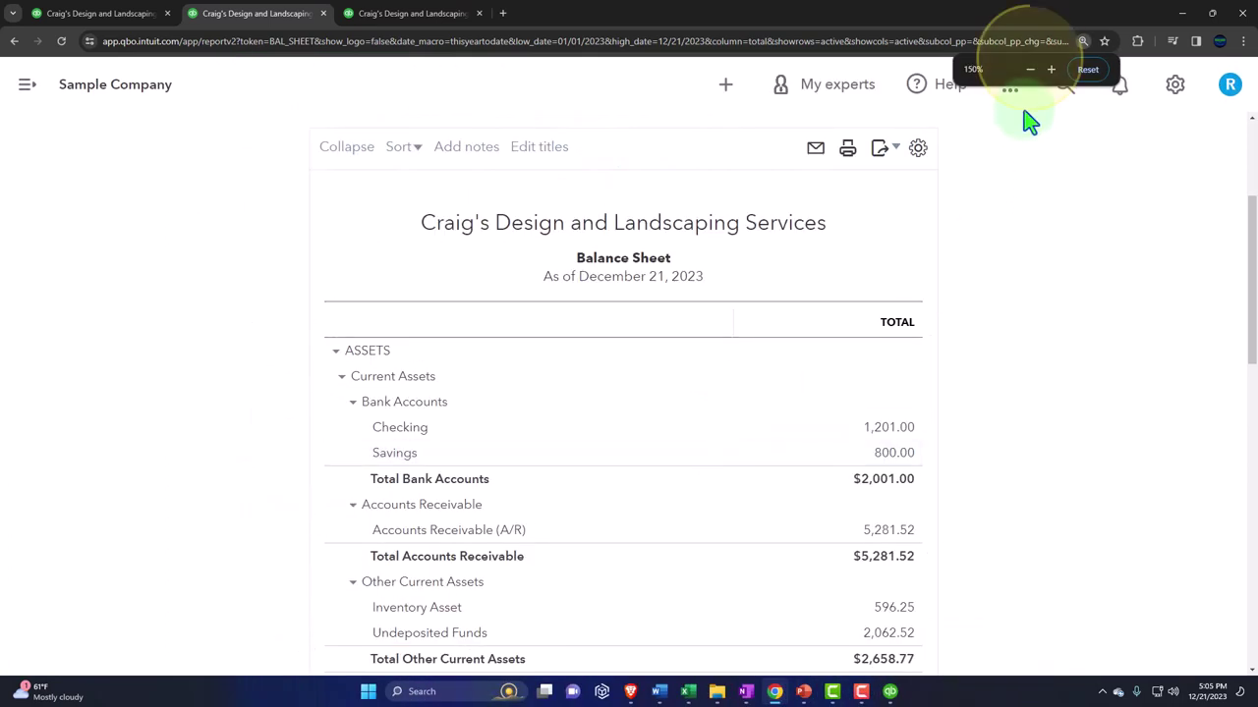
{"action": "key", "text": "ctrl+plus"}
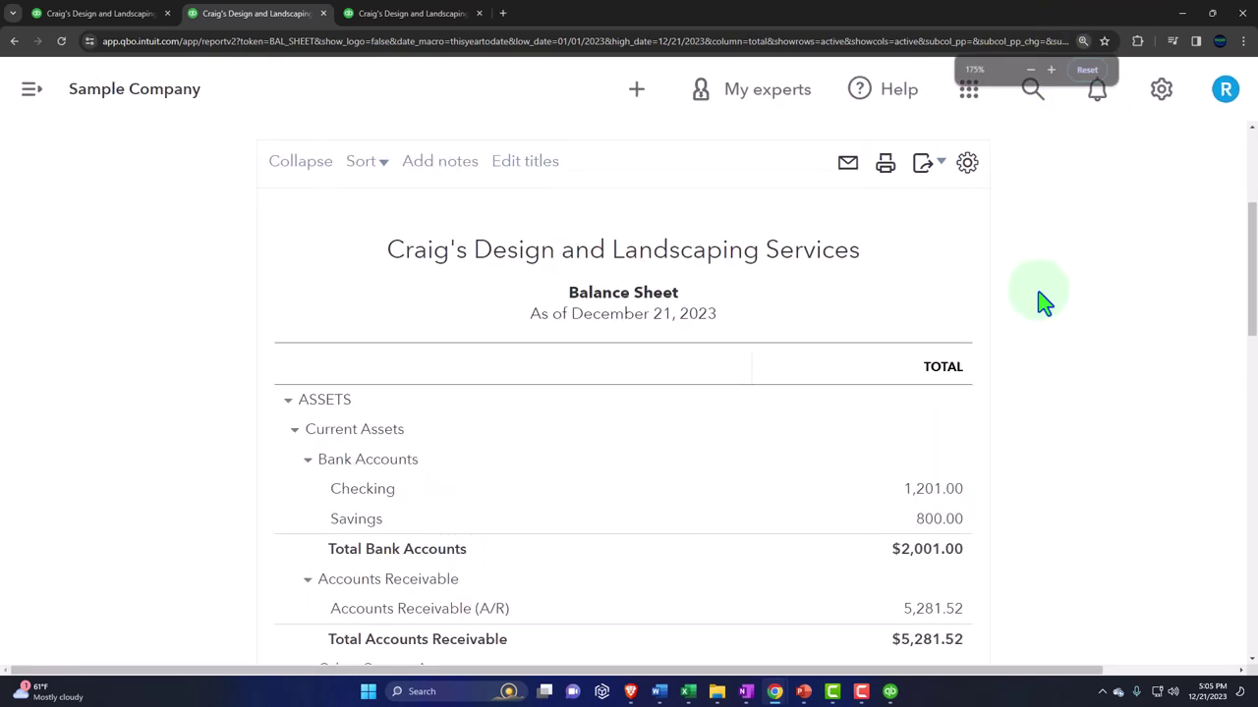
{"action": "scroll", "coordinate": [1044, 302], "scroll_direction": "down", "scroll_amount": 1}
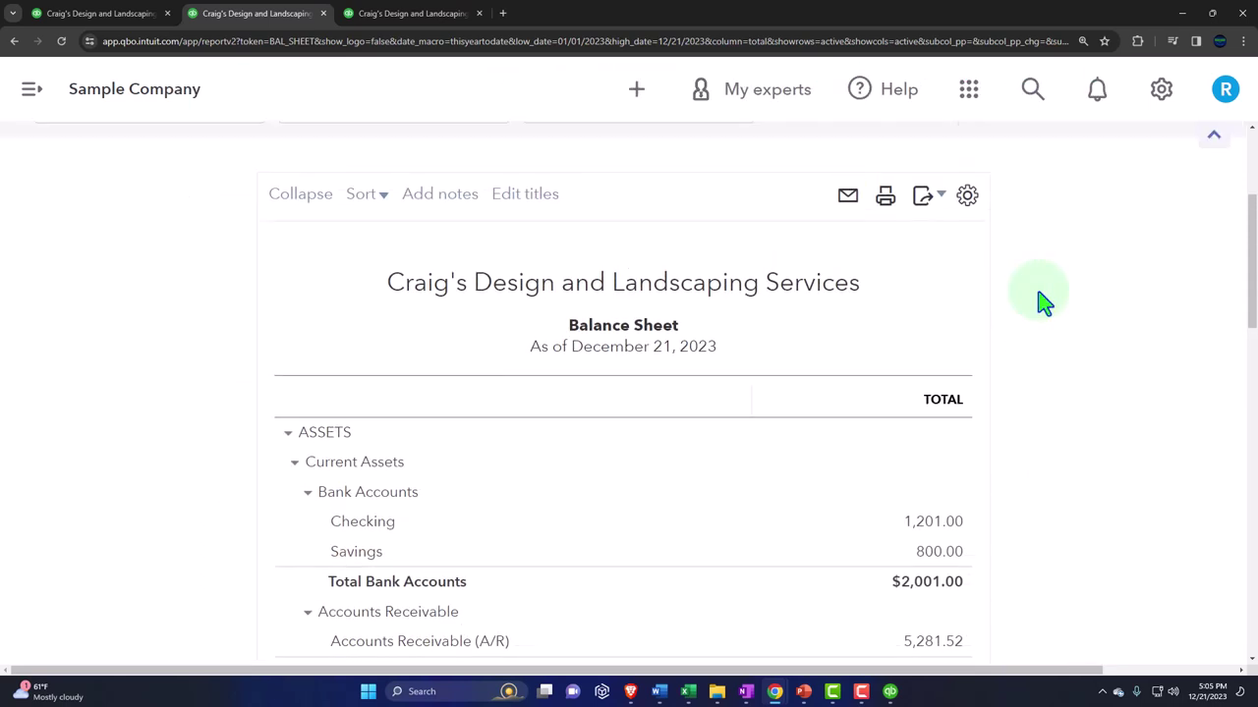
{"action": "scroll", "coordinate": [1039, 303], "scroll_direction": "up", "scroll_amount": 2}
{"action": "scroll", "coordinate": [1038, 303], "scroll_direction": "up", "scroll_amount": 2}
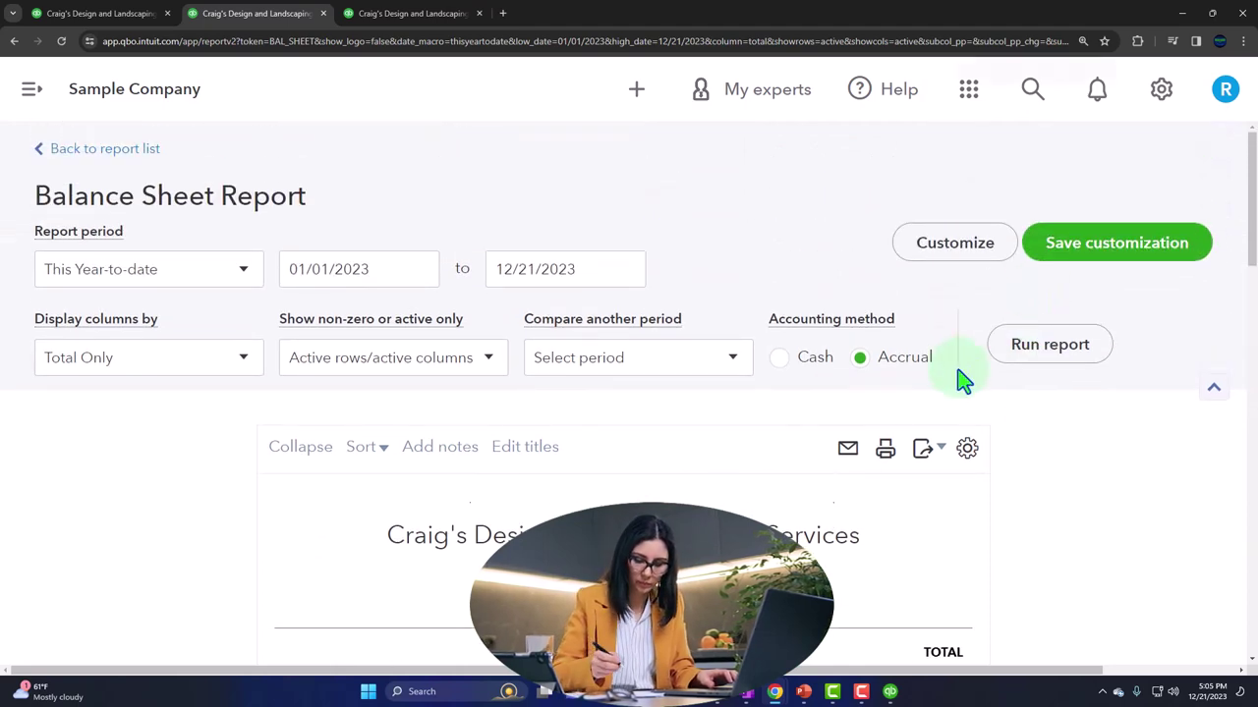
{"action": "key", "text": "ctrl+minus"}
- Return to the Home dashboard tab and zoom the page in two steps
{"action": "left_click", "coordinate": [133, 13]}
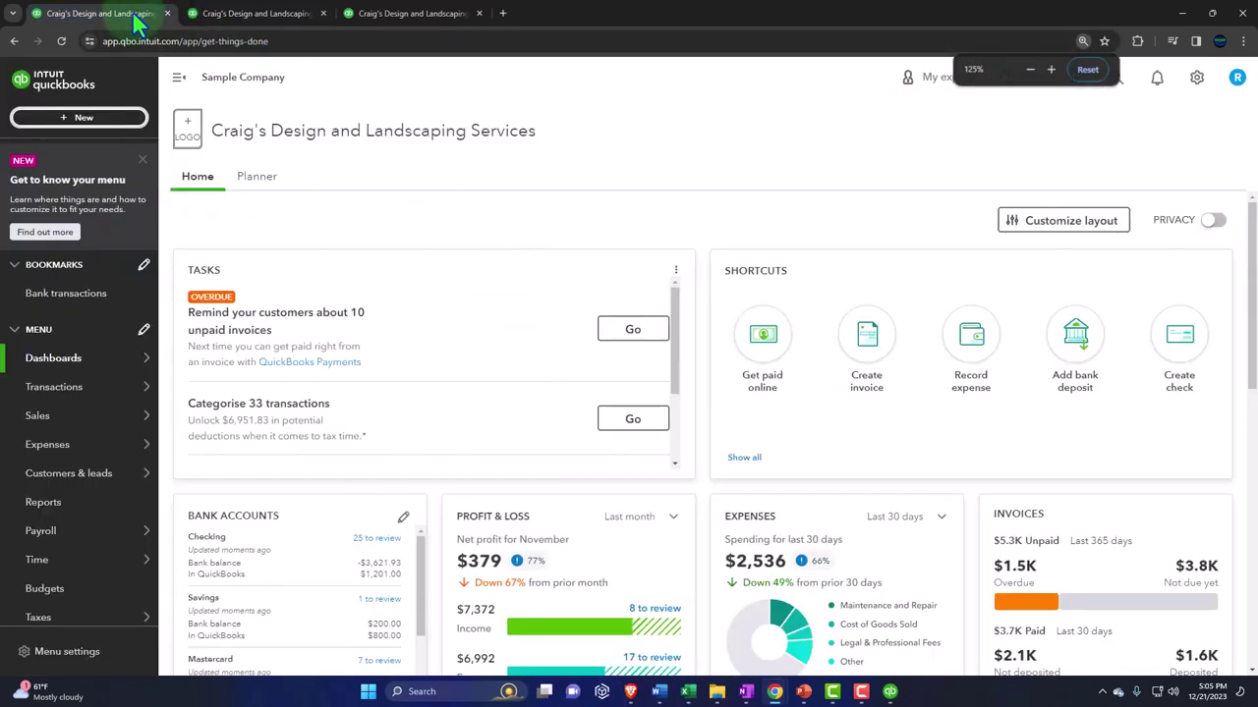
{"action": "key", "text": "ctrl+plus"}
{"action": "key", "text": "ctrl+plus"}
{"action": "key", "text": "ctrl+plus"}
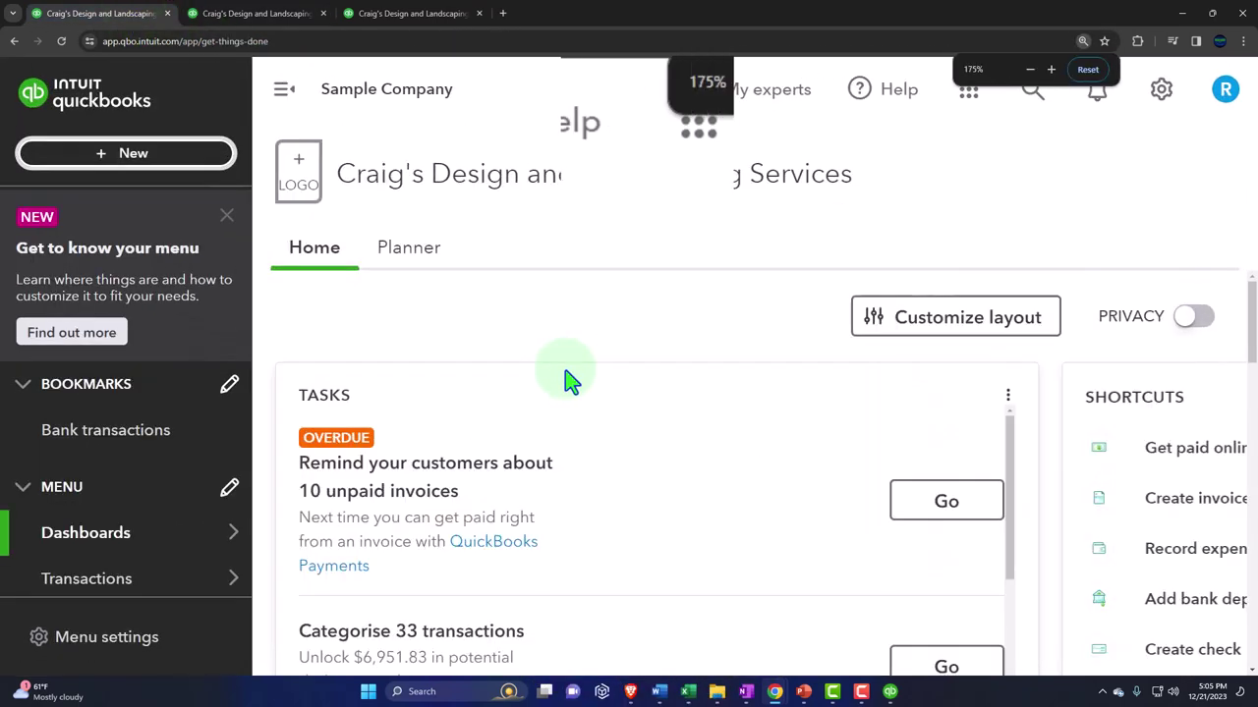
{"action": "key", "text": "ctrl+plus"}
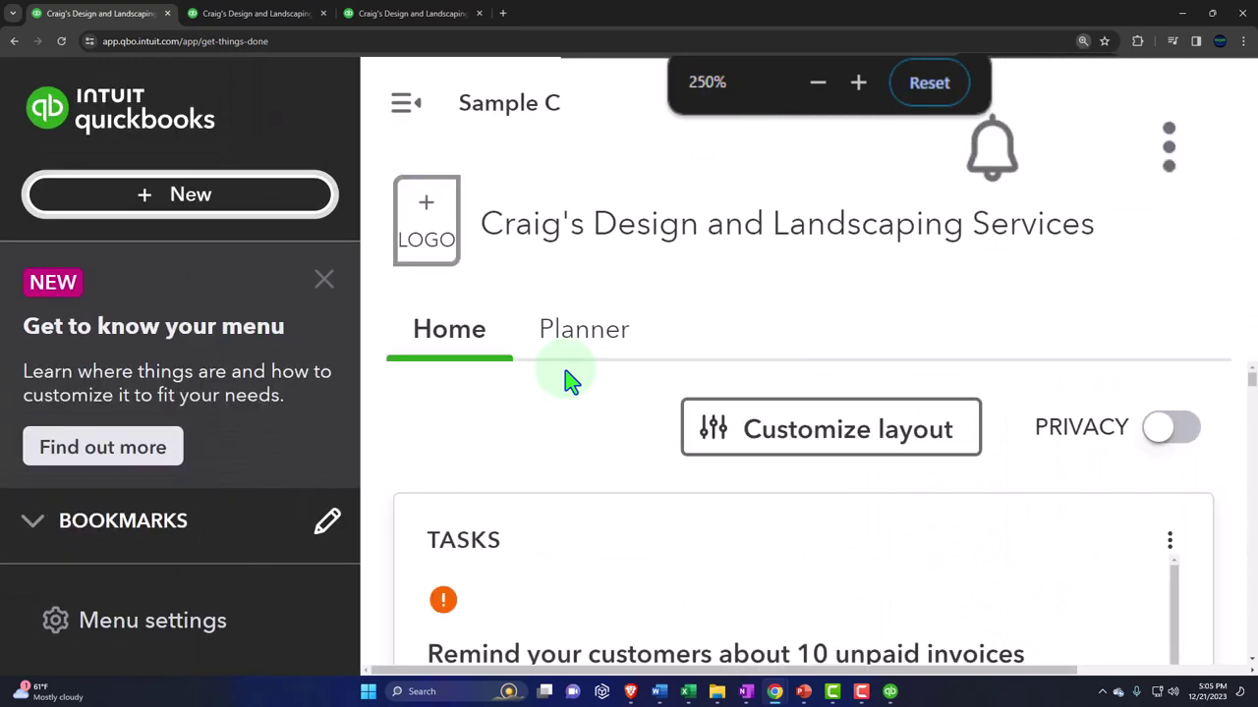
- Open and close the header's three-dot menu, then zoom back out to 125%
{"action": "left_click", "coordinate": [1223, 106]}
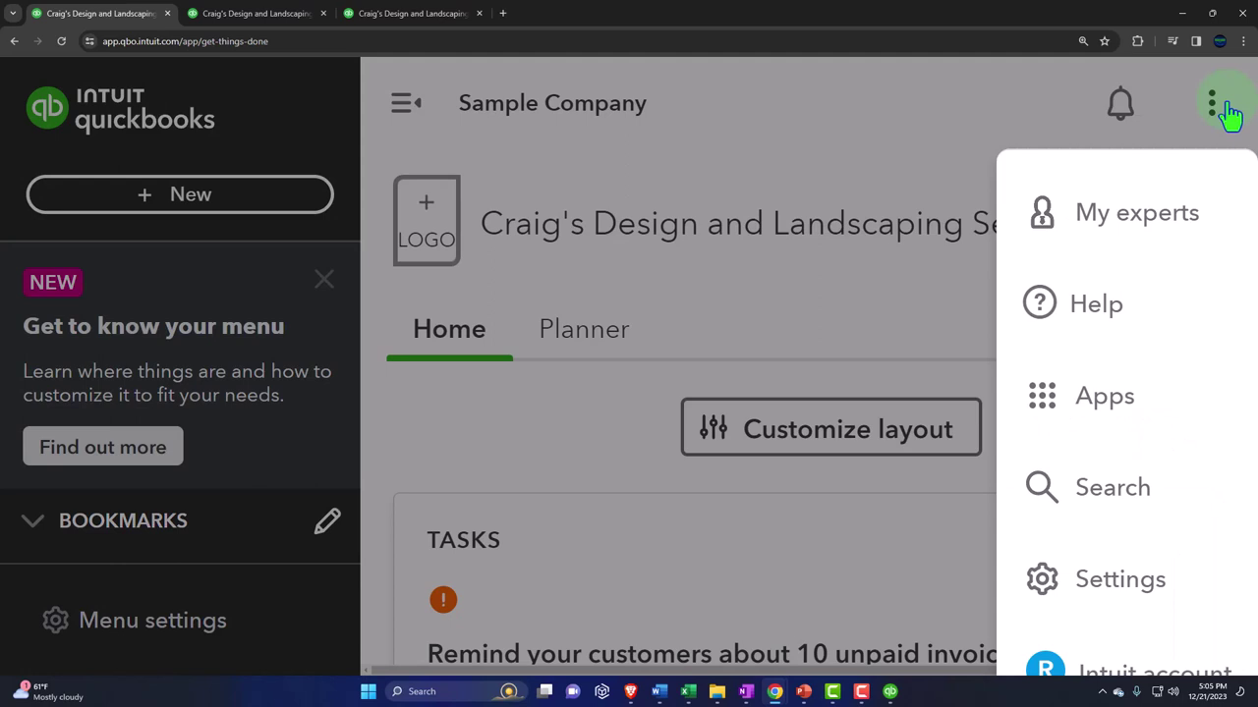
{"action": "left_click", "coordinate": [1143, 309]}
{"action": "left_click", "coordinate": [1213, 110]}
{"action": "key", "text": "ctrl+minus"}
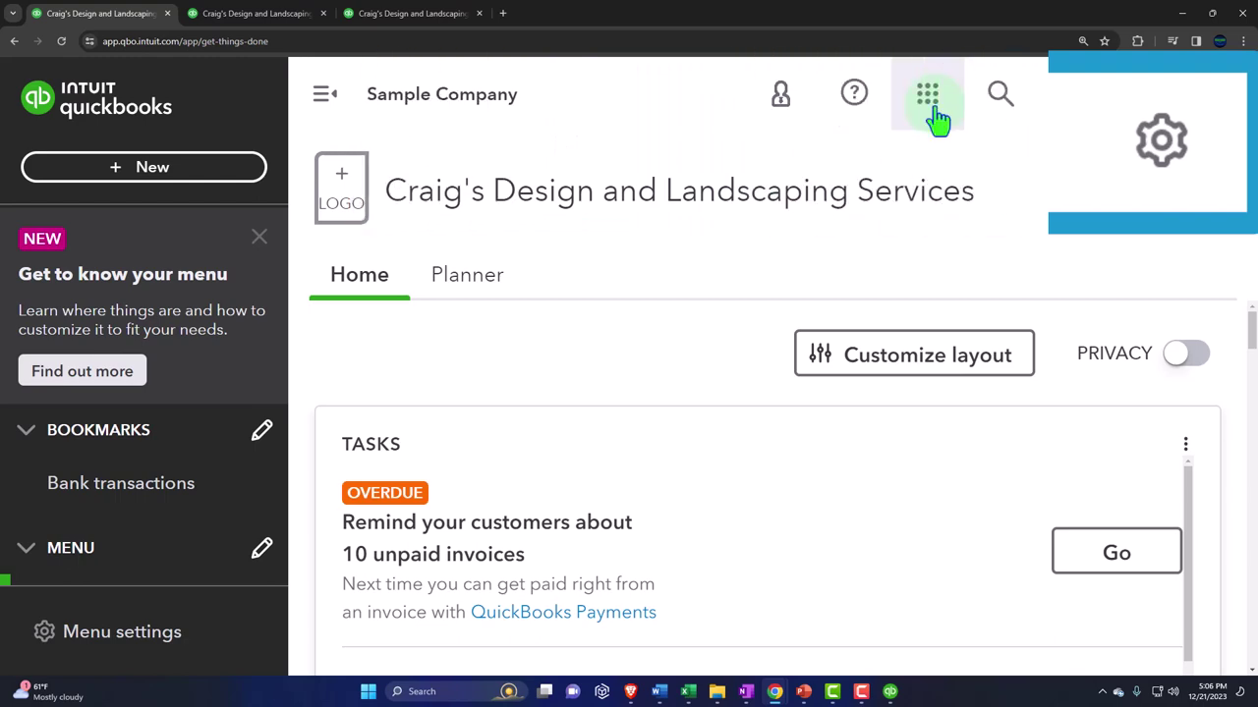
{"action": "key", "text": "ctrl+minus"}
{"action": "key", "text": "ctrl+minus"}
{"action": "key", "text": "ctrl+minus"}
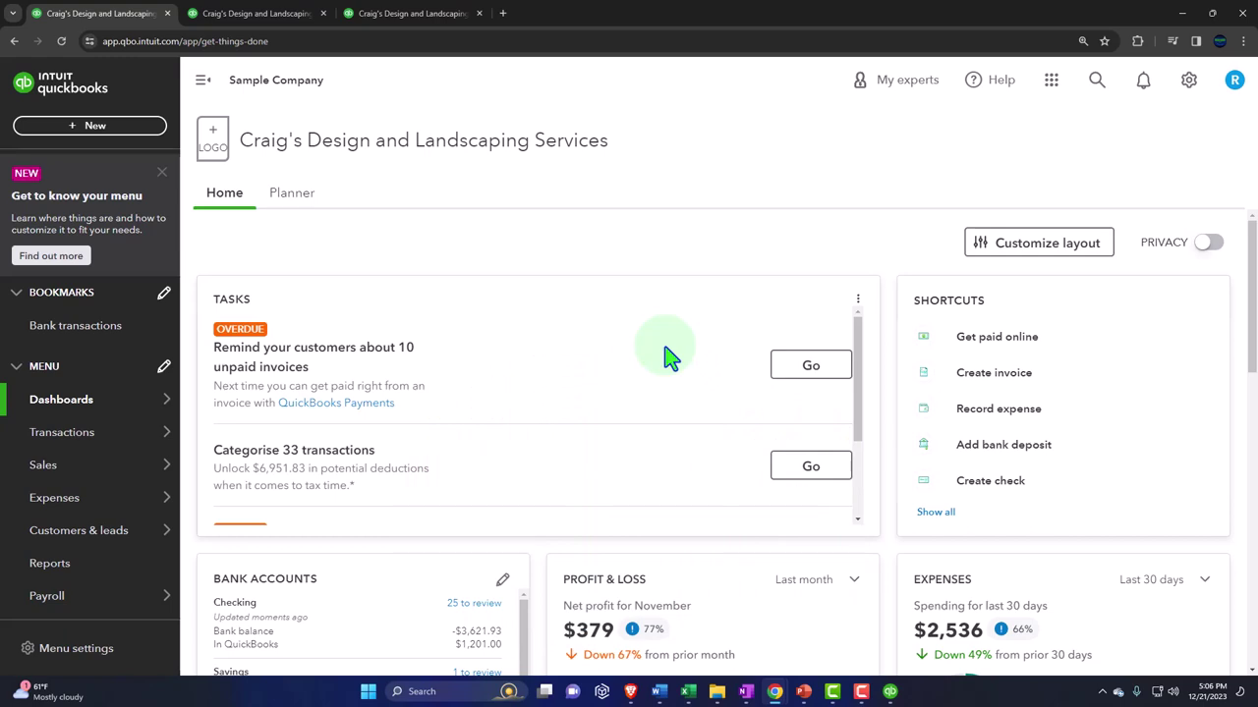
{"action": "left_click", "coordinate": [92, 130]}
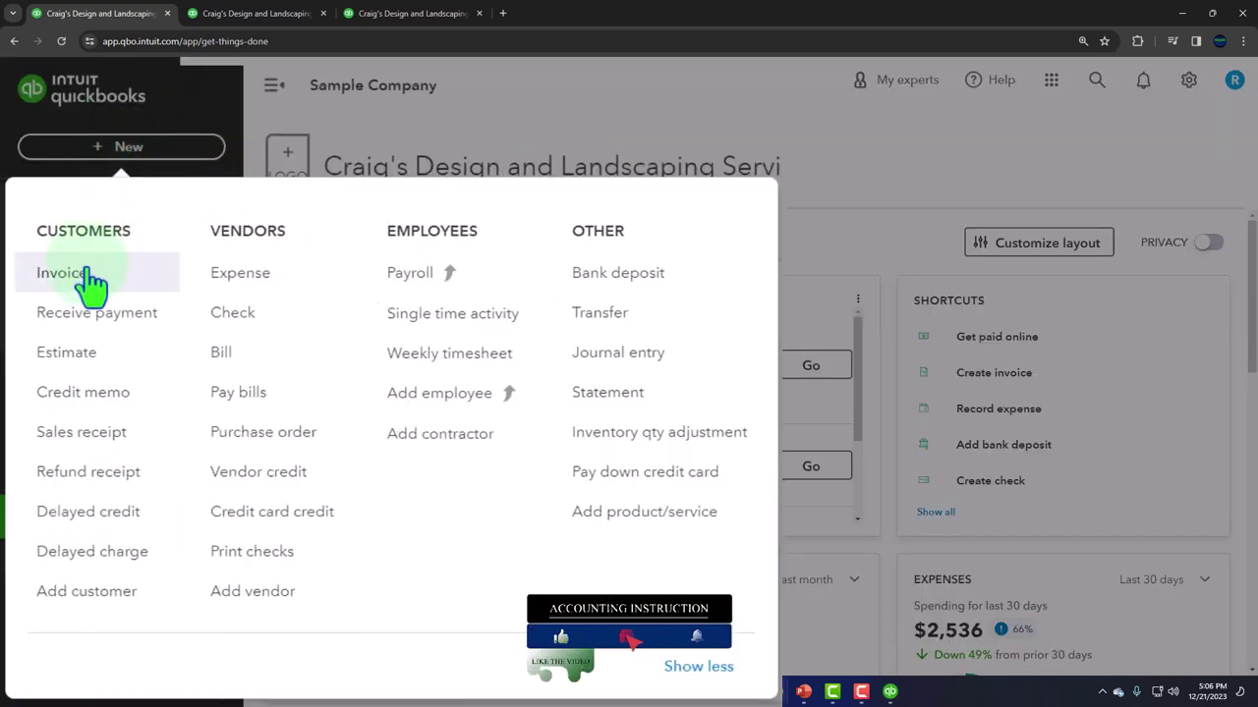
{"action": "left_click", "coordinate": [87, 281]}
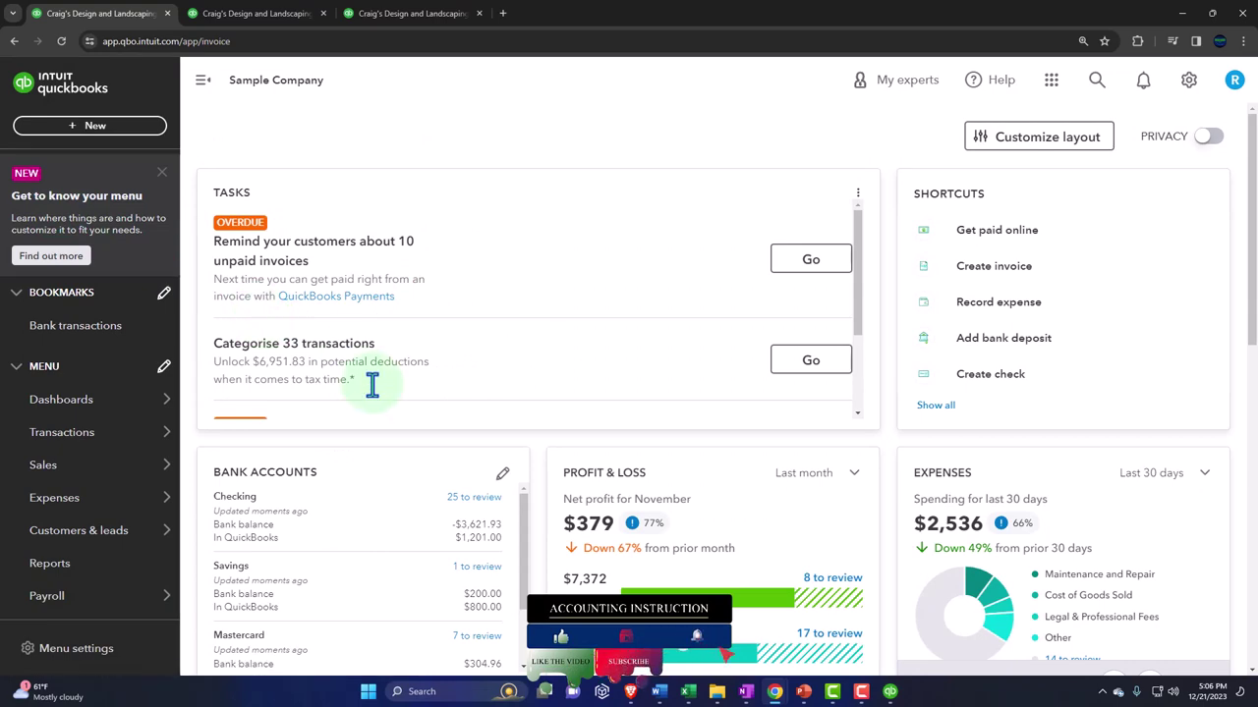
{"action": "left_click", "coordinate": [89, 131]}
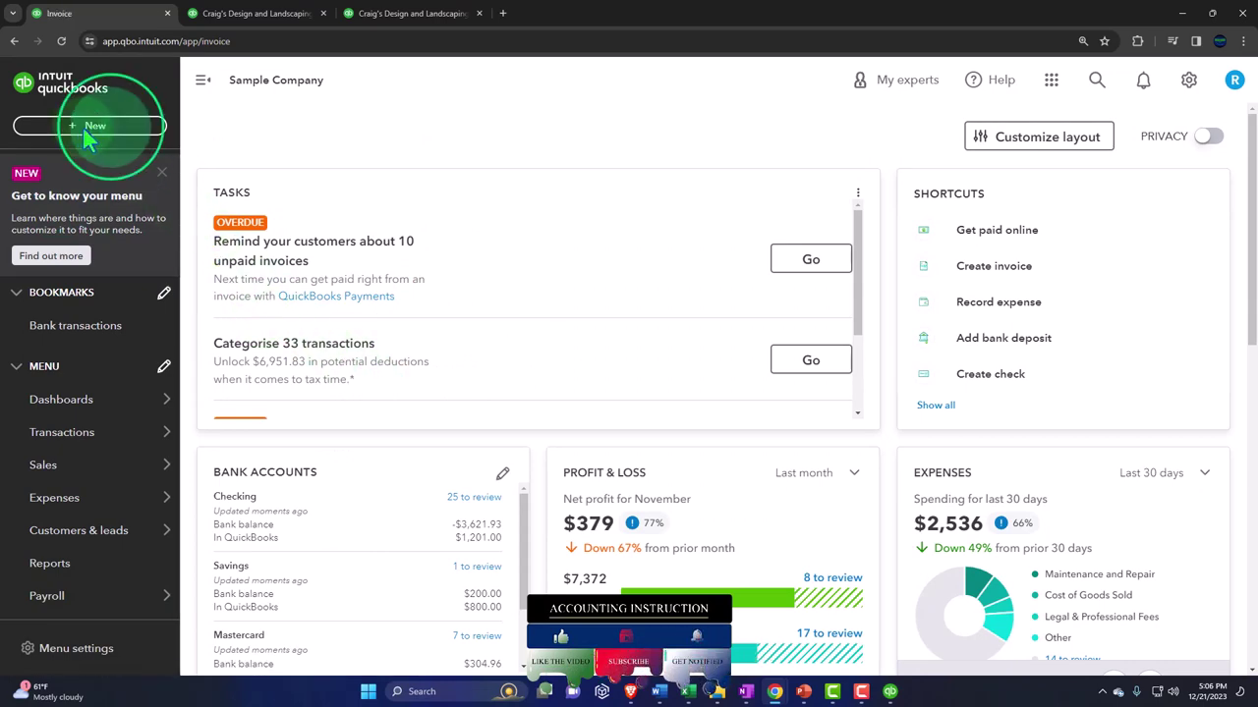
{"action": "left_click", "coordinate": [45, 222]}
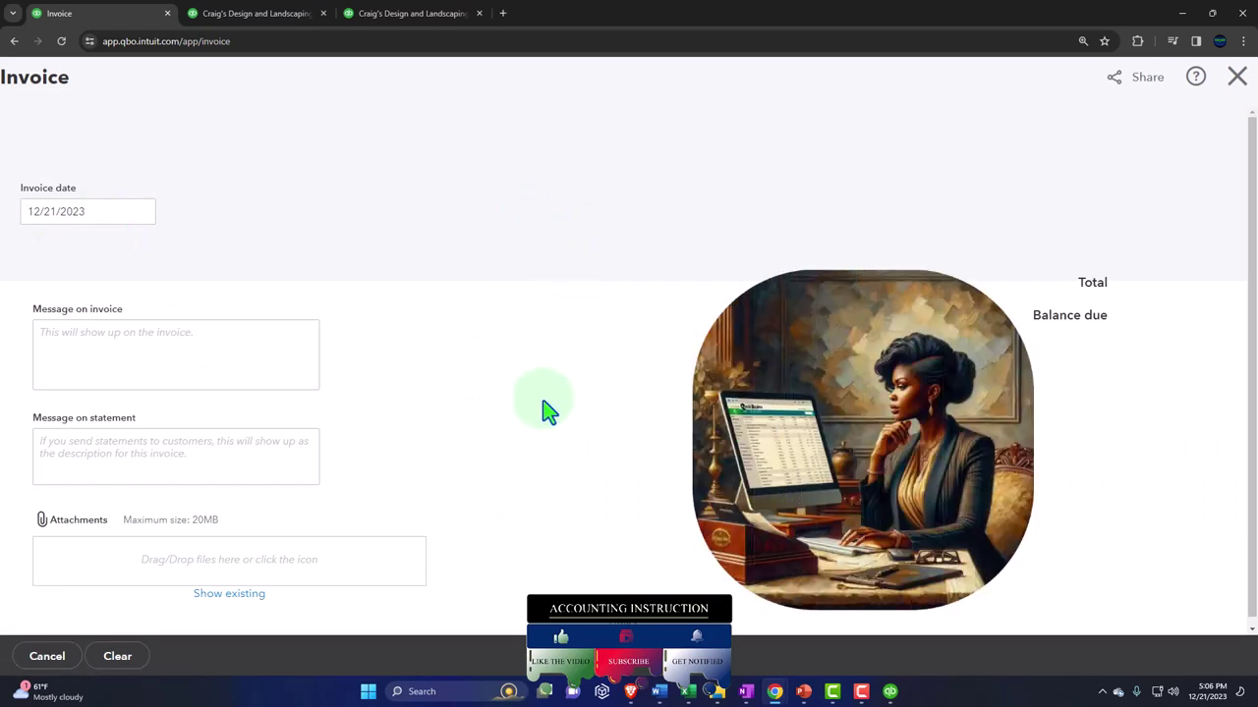
{"action": "key", "text": "ctrl+minus"}
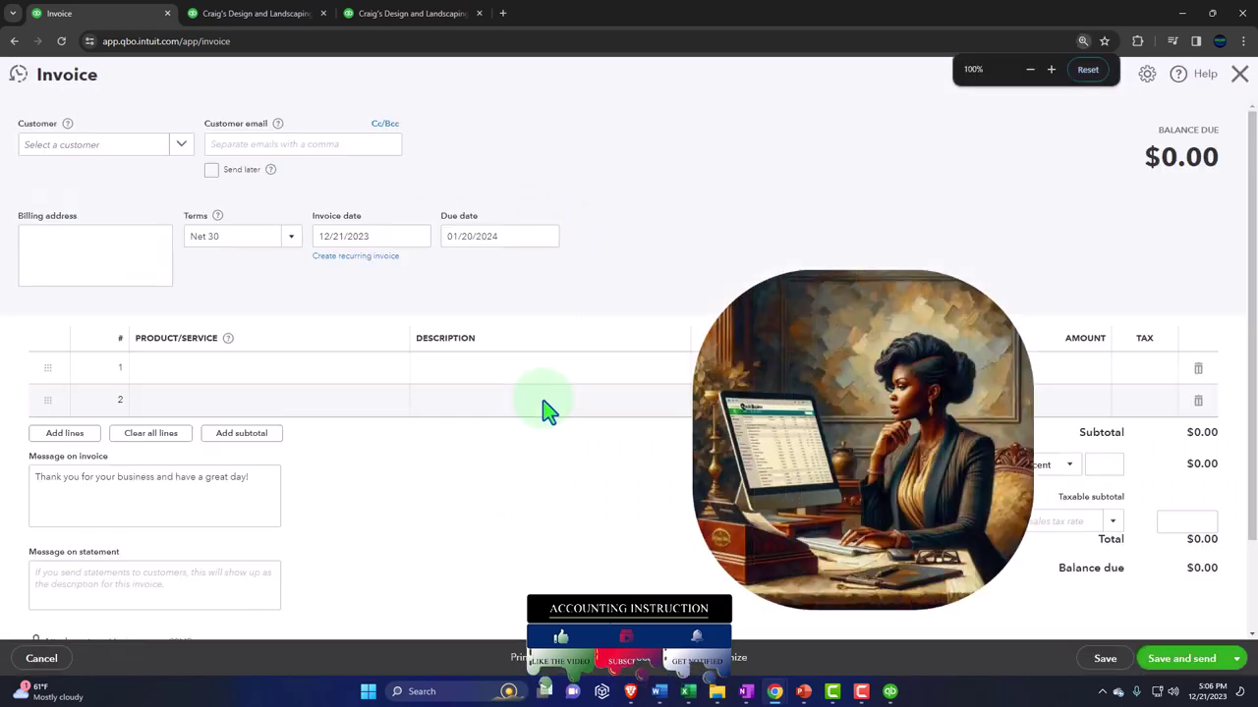
{"action": "key", "text": "ctrl+plus"}
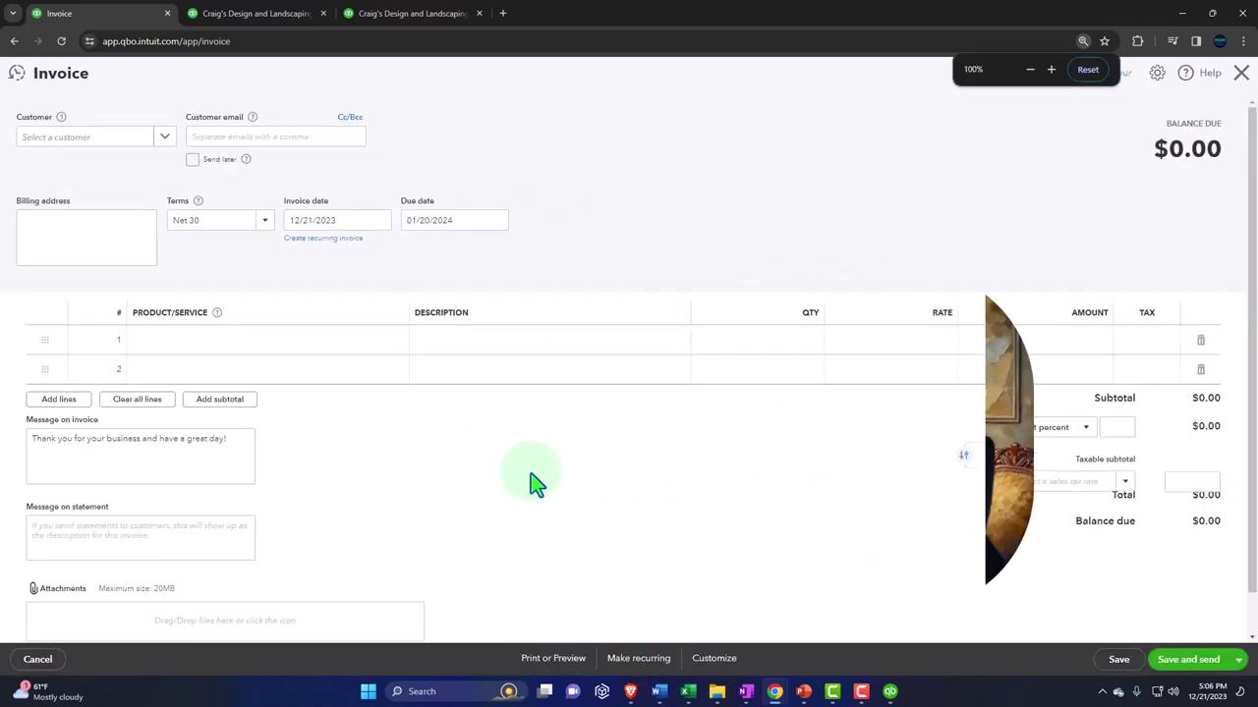
{"action": "left_click", "coordinate": [403, 397]}
{"action": "key", "text": "ctrl+plus"}
{"action": "key", "text": "ctrl+plus"}
{"action": "key", "text": "ctrl+plus"}
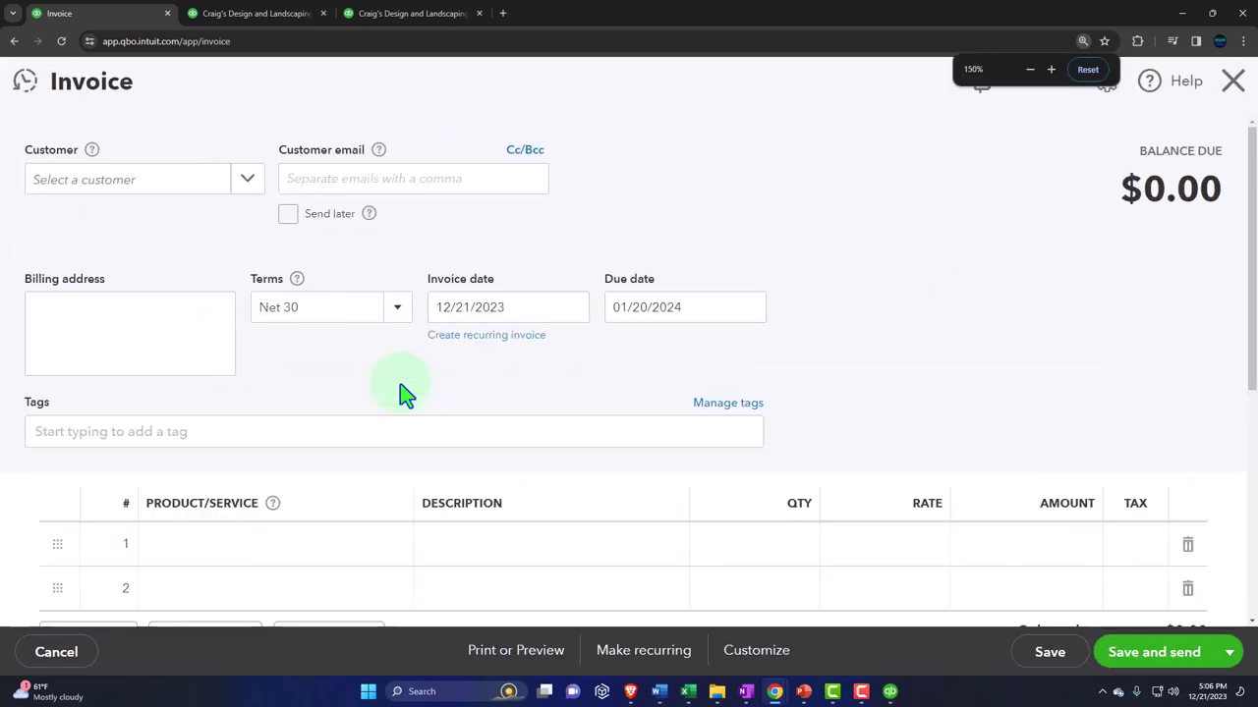
{"action": "key", "text": "ctrl+plus"}
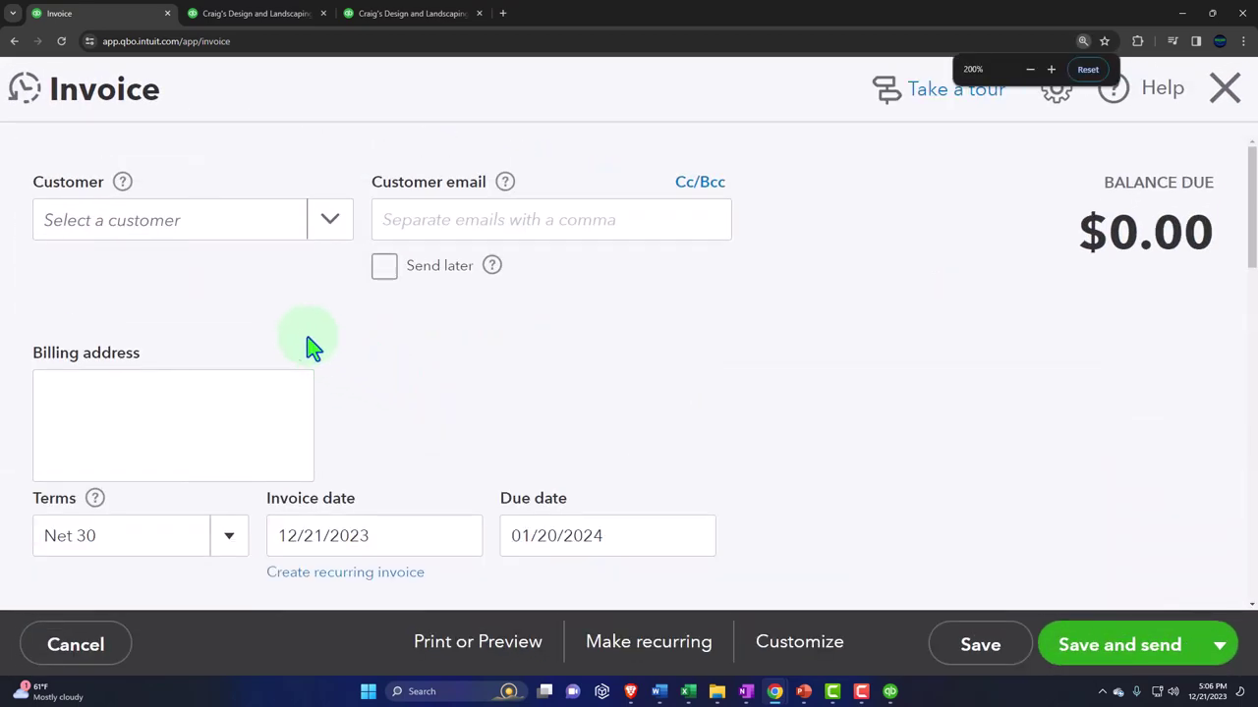
{"action": "scroll", "coordinate": [533, 281], "scroll_direction": "down", "scroll_amount": 2}
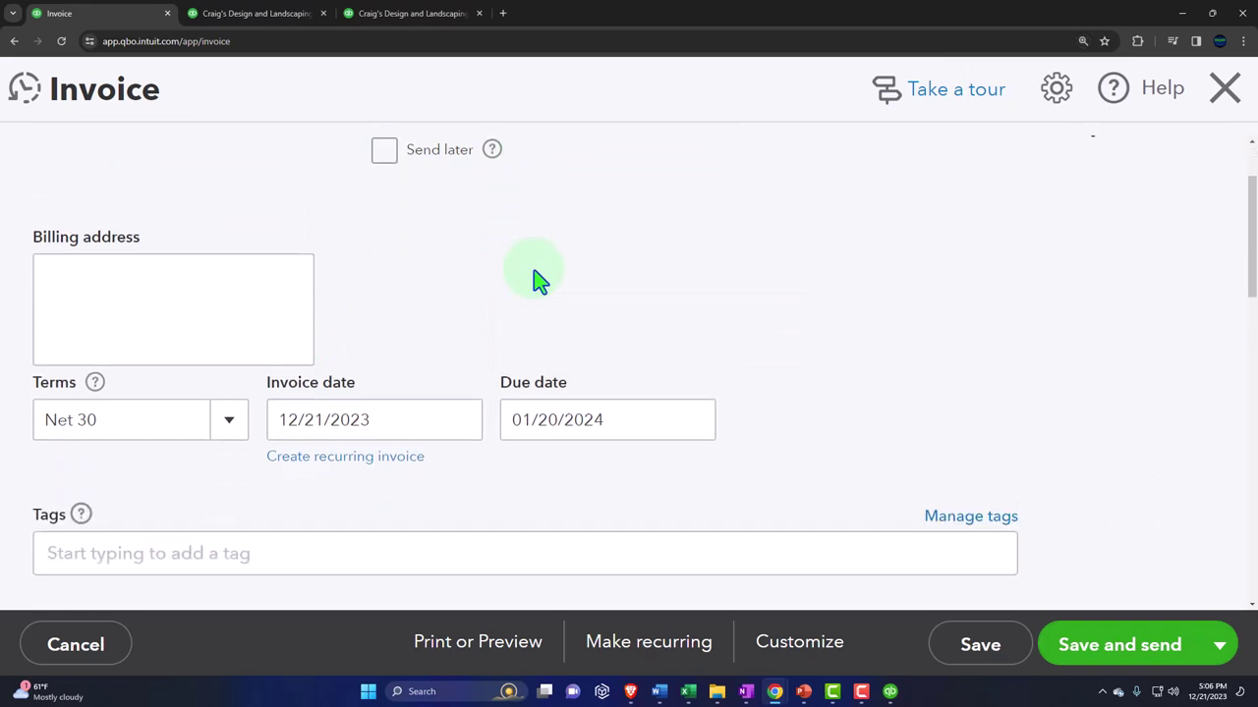
{"action": "scroll", "coordinate": [535, 285], "scroll_direction": "down", "scroll_amount": 3}
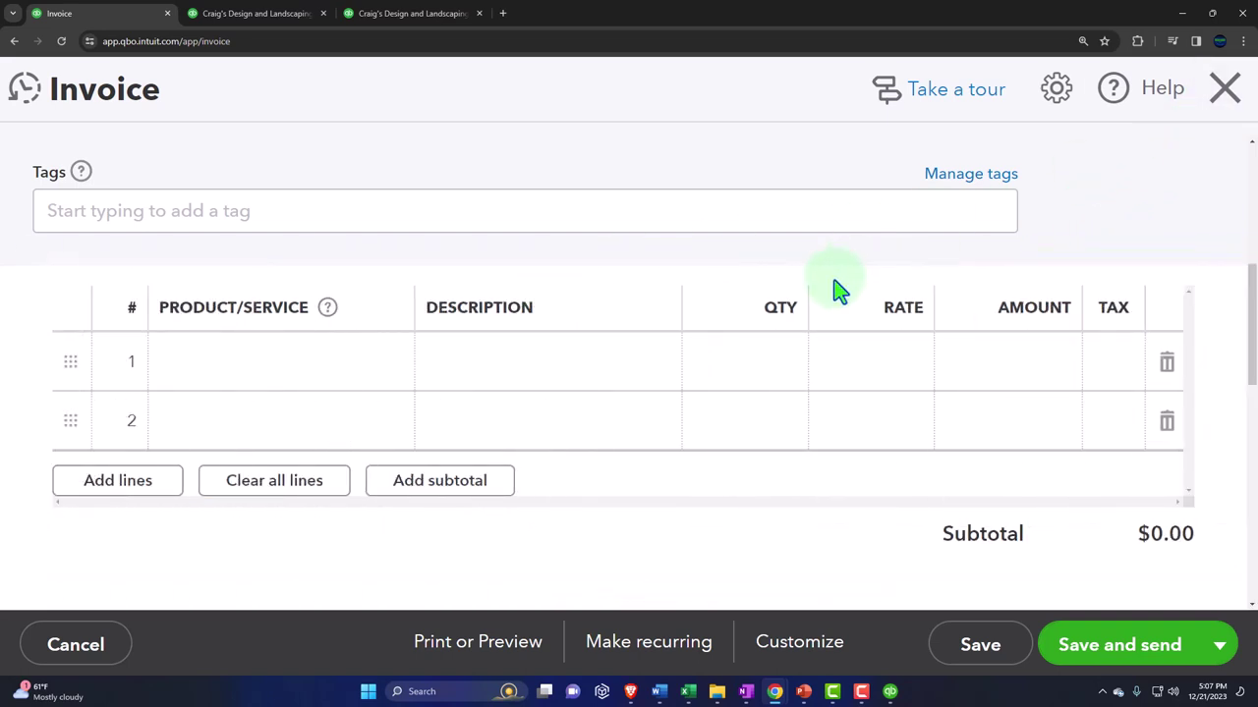
{"action": "key", "text": "ctrl+minus"}
{"action": "key", "text": "ctrl+minus"}
{"action": "key", "text": "ctrl+minus"}
{"action": "key", "text": "ctrl+minus"}
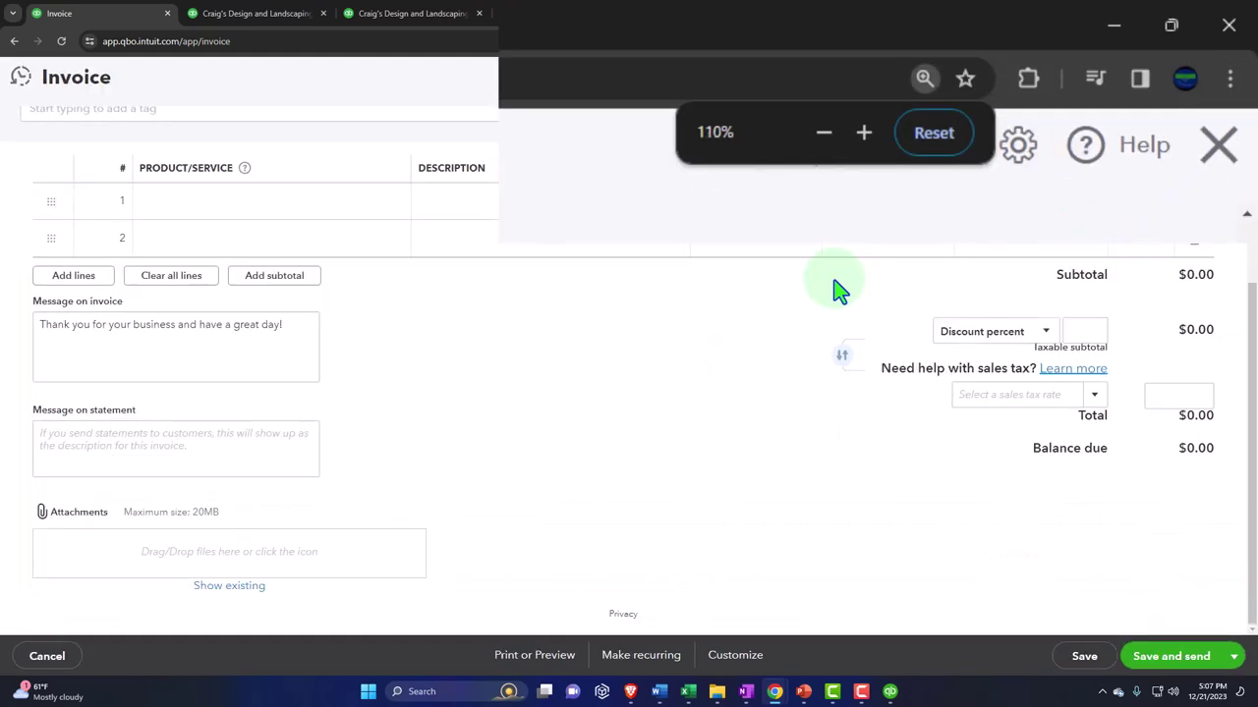
{"action": "key", "text": "ctrl+minus"}
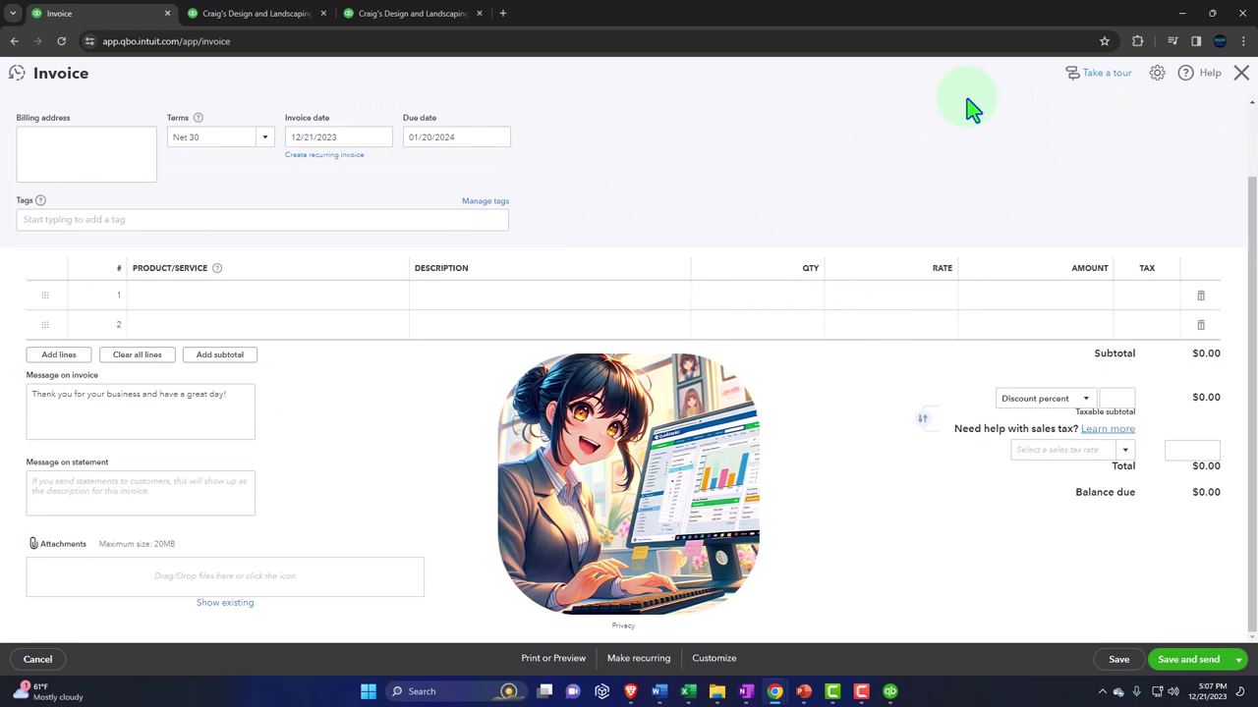
{"action": "left_click", "coordinate": [1241, 79]}
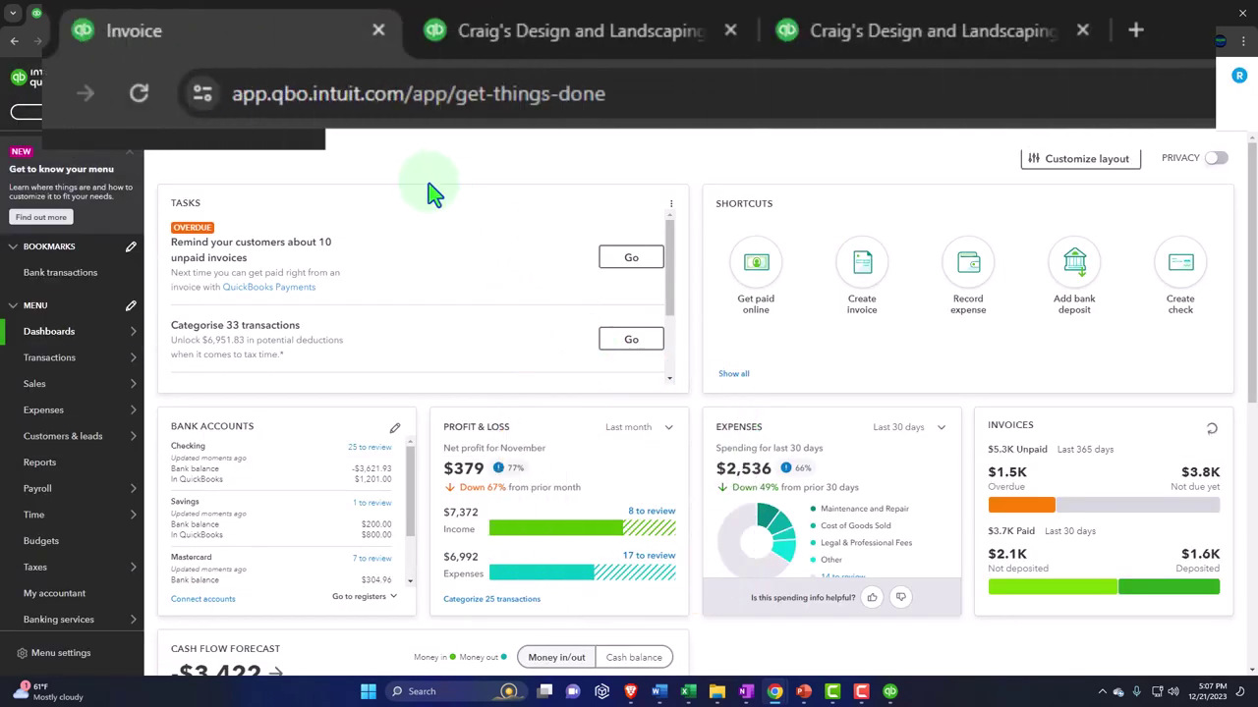
{"action": "left_click", "coordinate": [589, 49]}
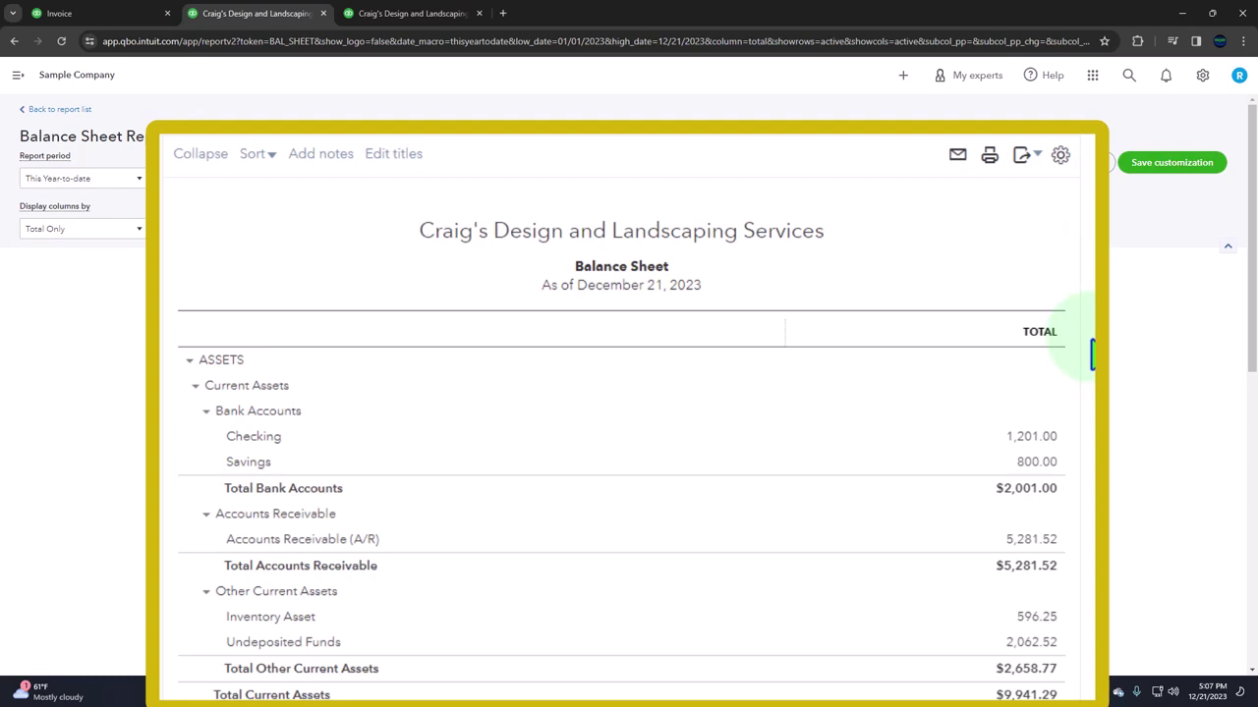
{"action": "key", "text": "ctrl+plus"}
{"action": "key", "text": "ctrl+plus"}
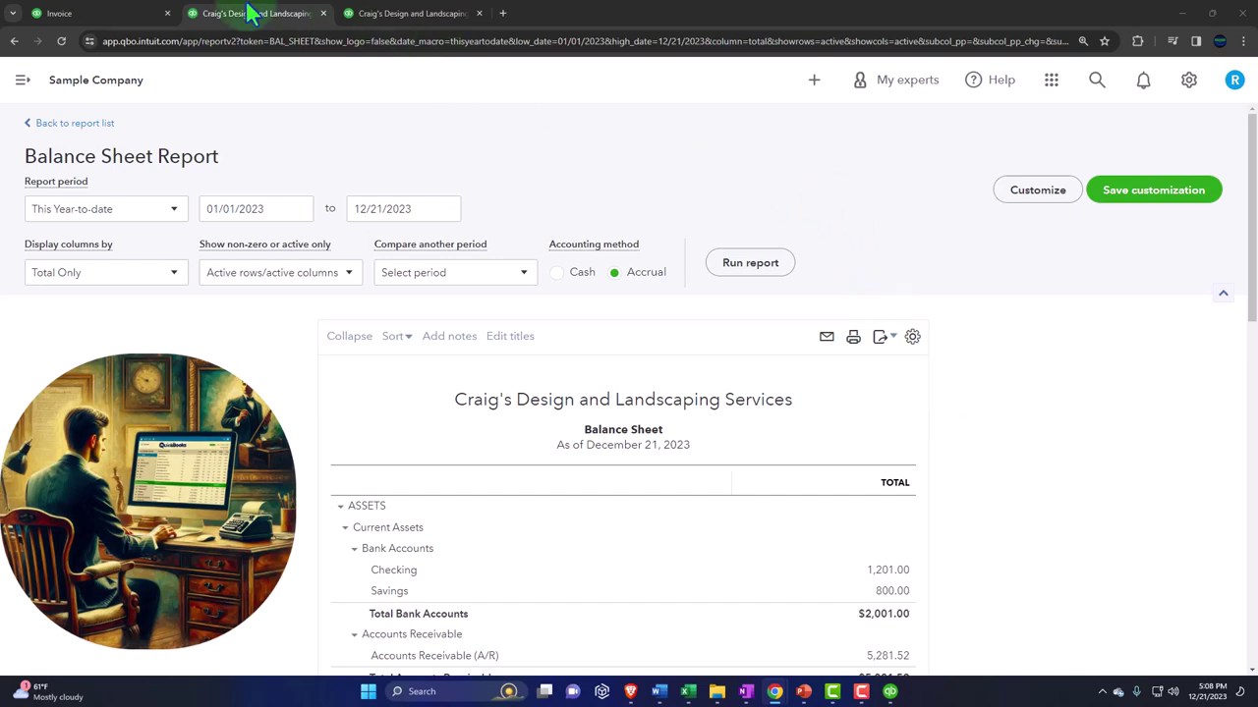
{"action": "left_click", "coordinate": [112, 13]}
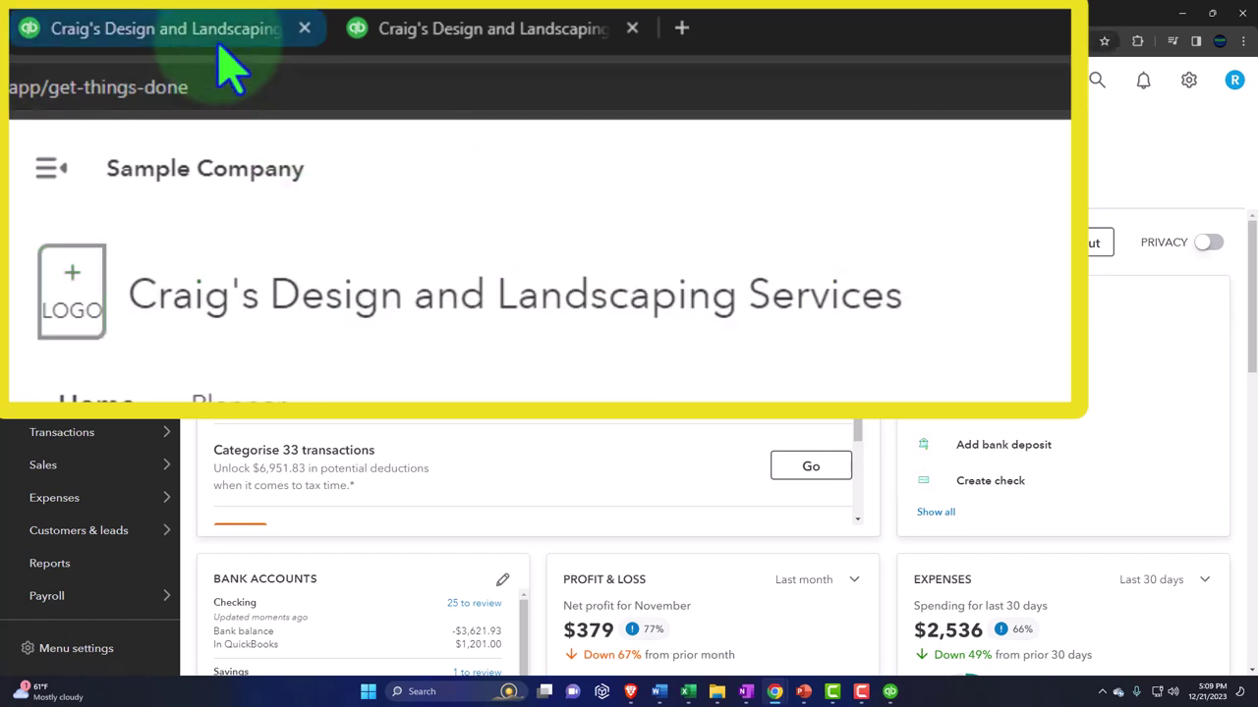
{"action": "left_click", "coordinate": [506, 39]}
{"action": "left_click", "coordinate": [259, 44]}
{"action": "left_click", "coordinate": [452, 49]}
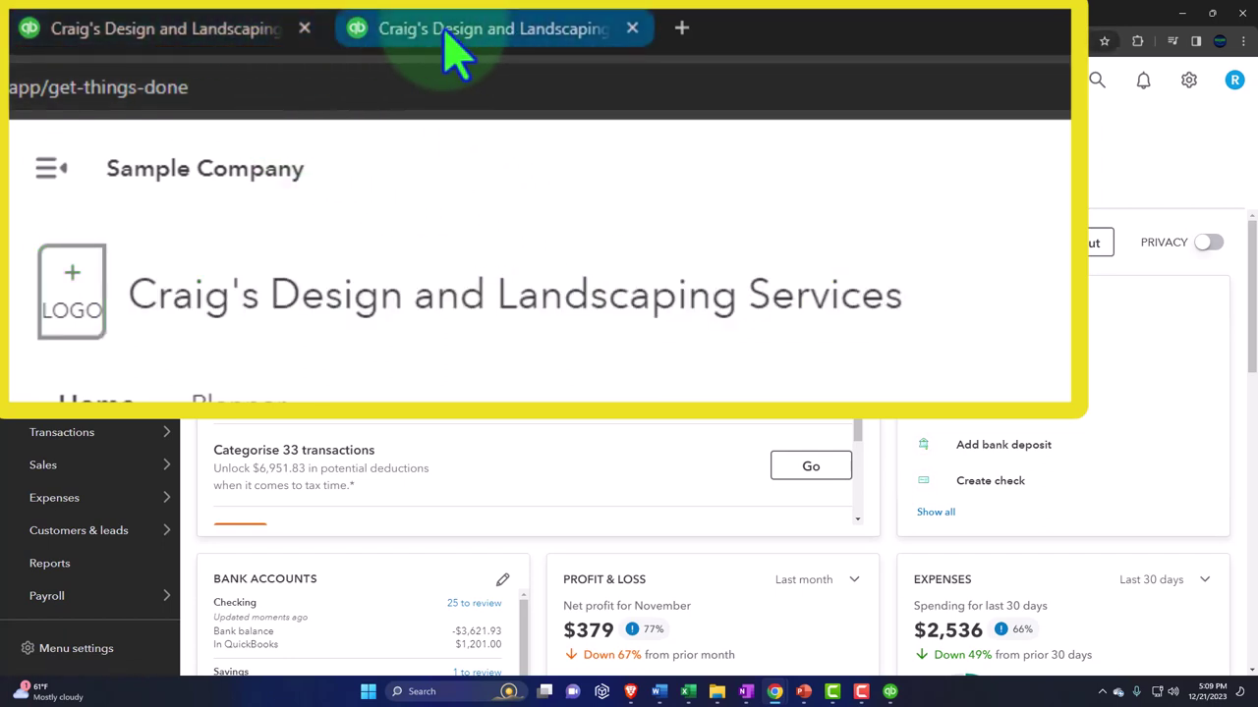
{"action": "mouse_move", "coordinate": [454, 54]}
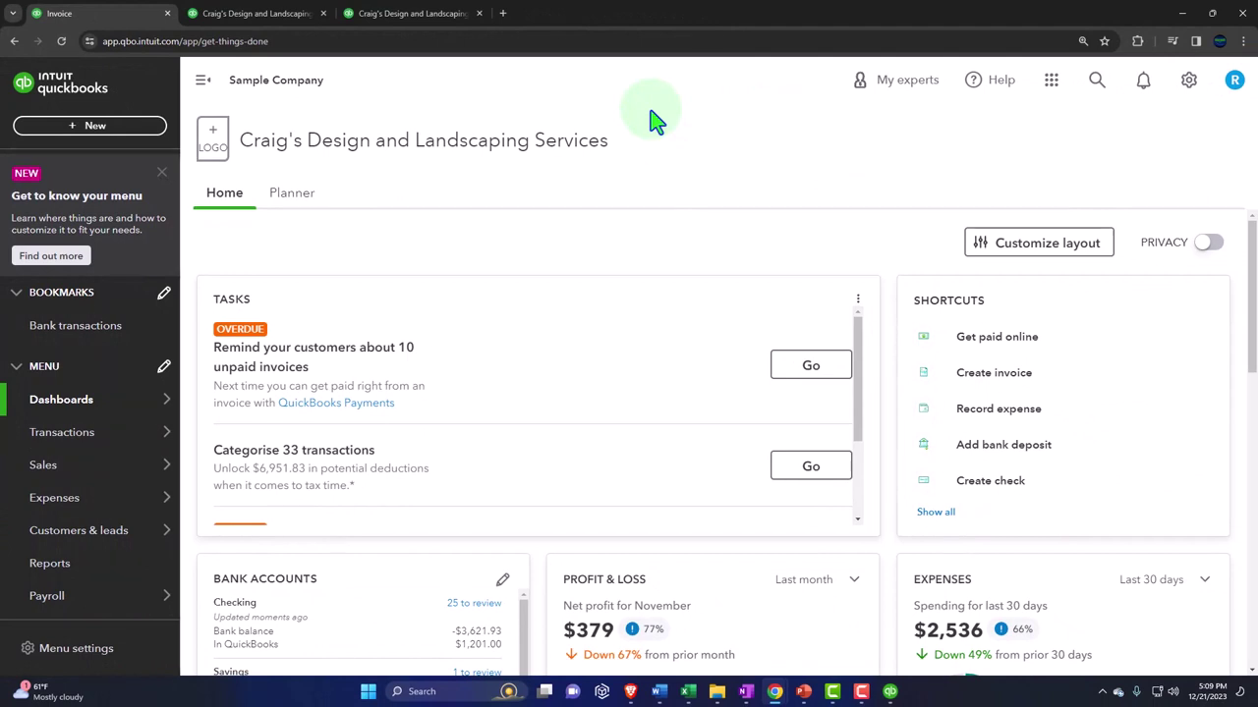
{"action": "left_click", "coordinate": [295, 95]}
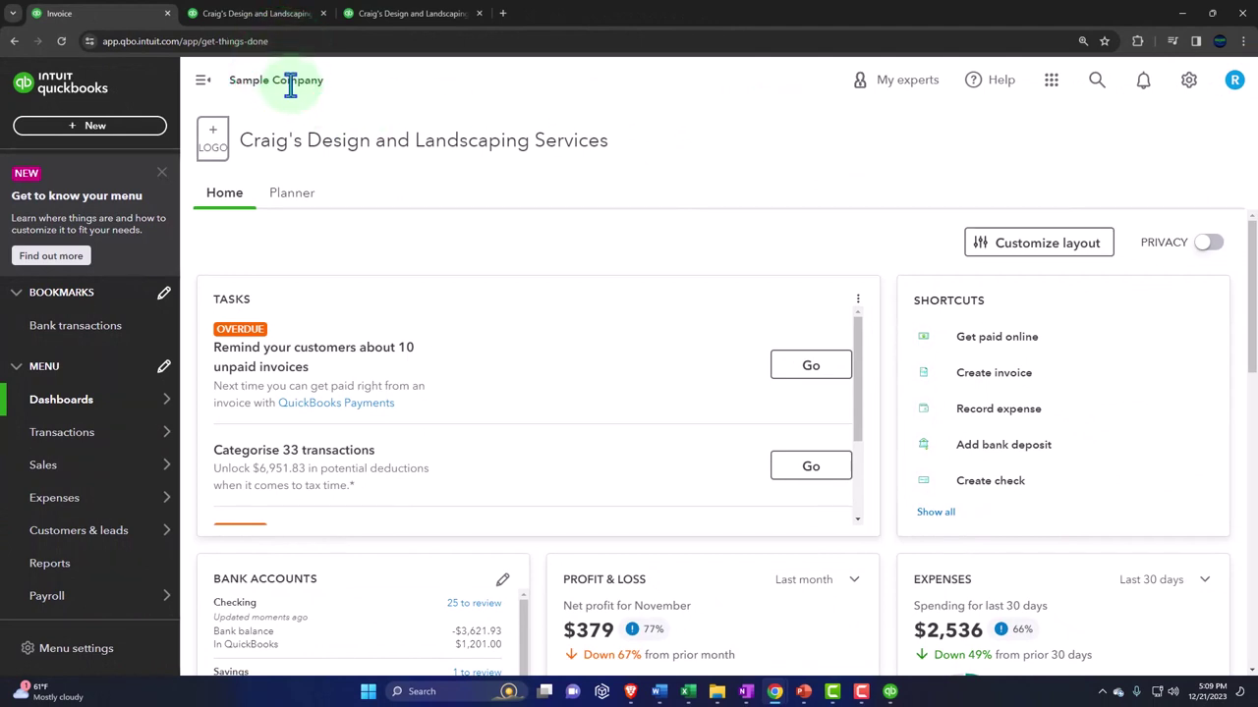
{"action": "left_click", "coordinate": [1243, 40]}
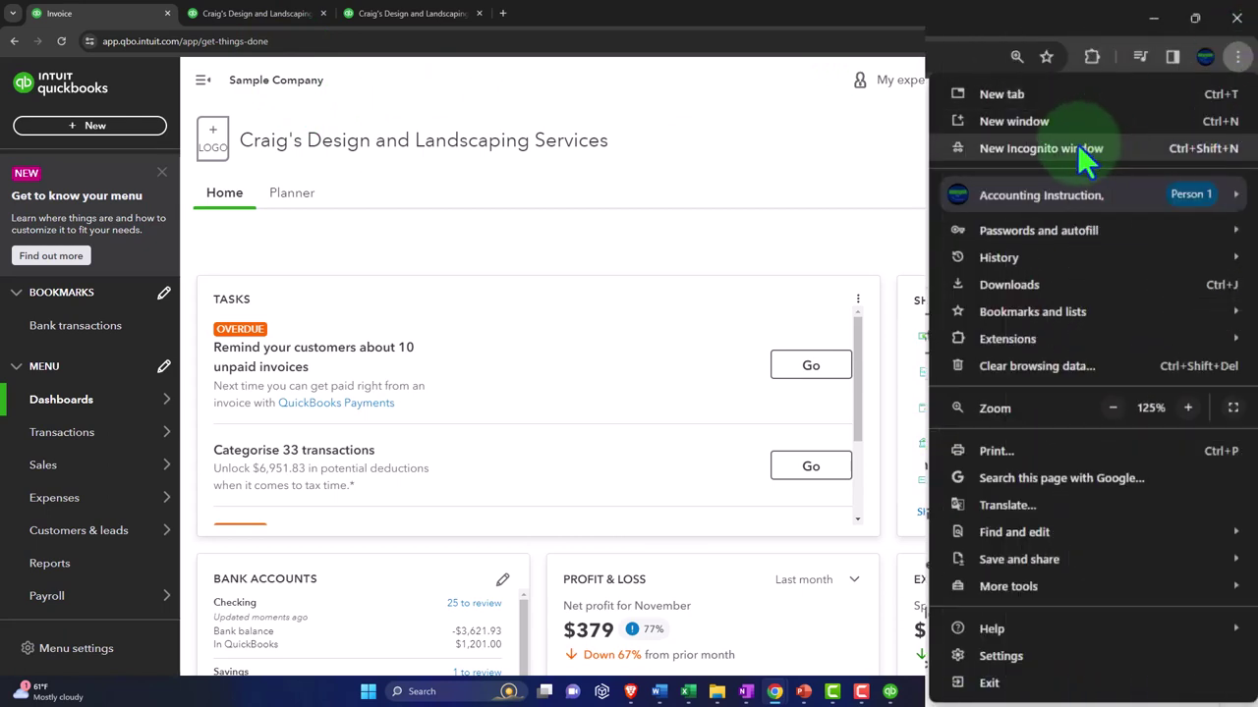
{"action": "left_click", "coordinate": [752, 187]}
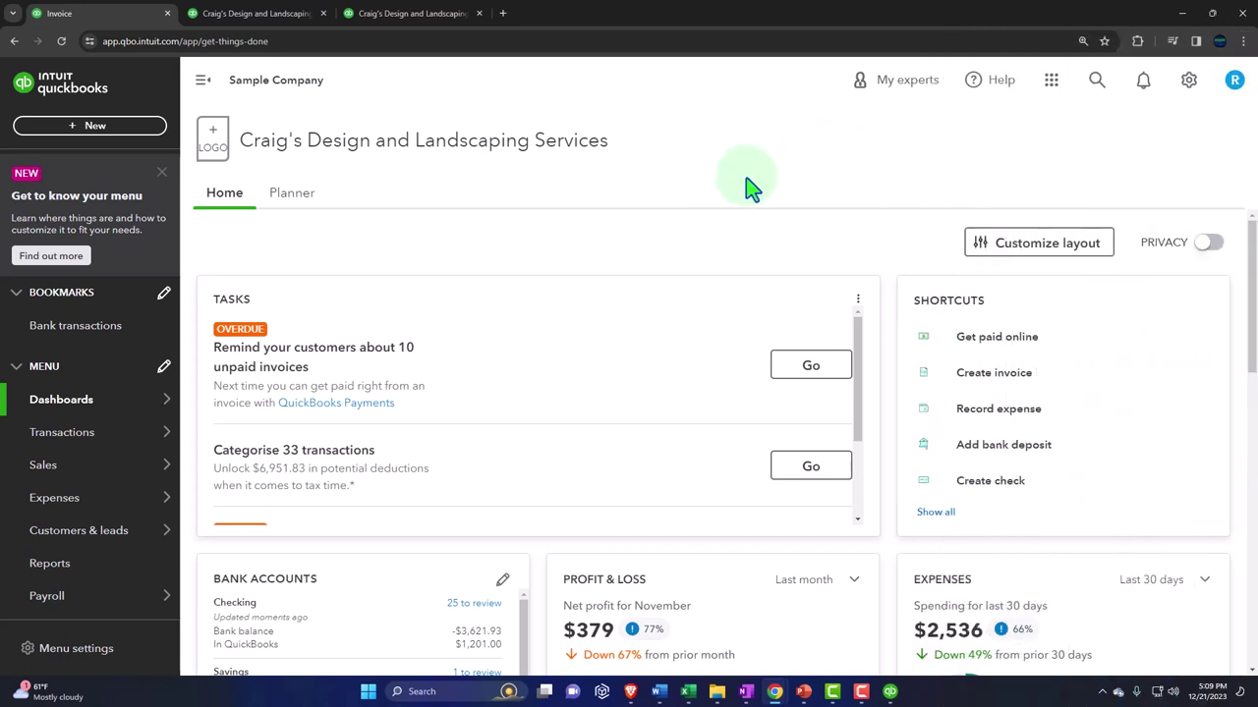